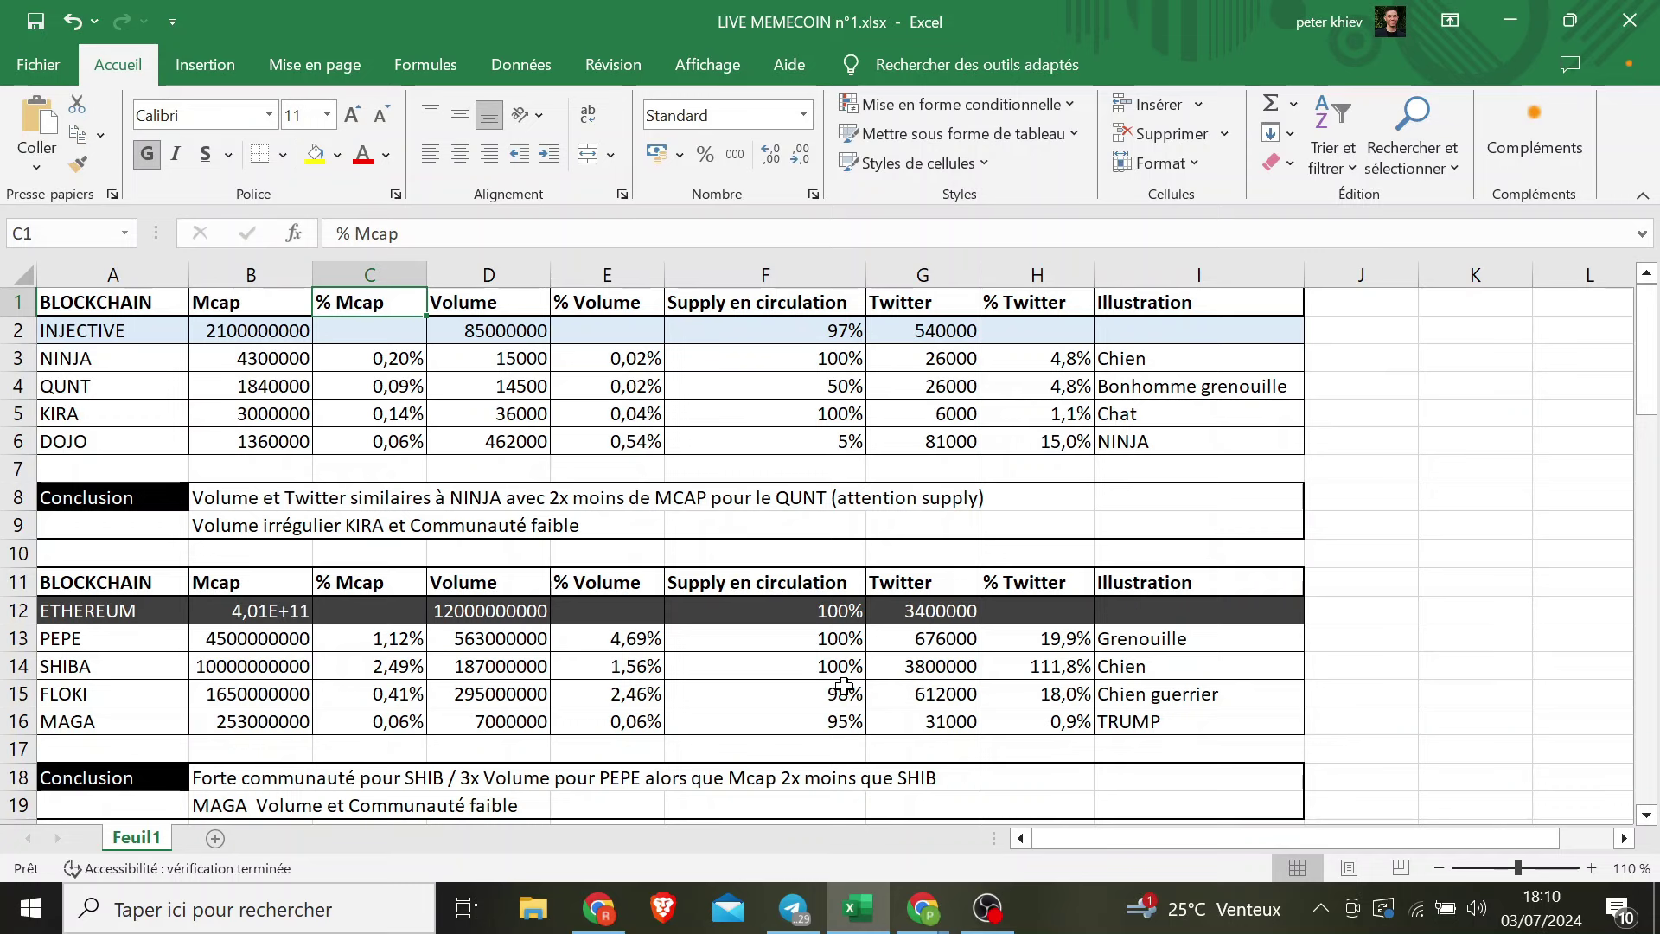
- Examine the INJECTIVE row's Mcap and Volume, and the KIRA and DOJO entries in the first table
key(Down)
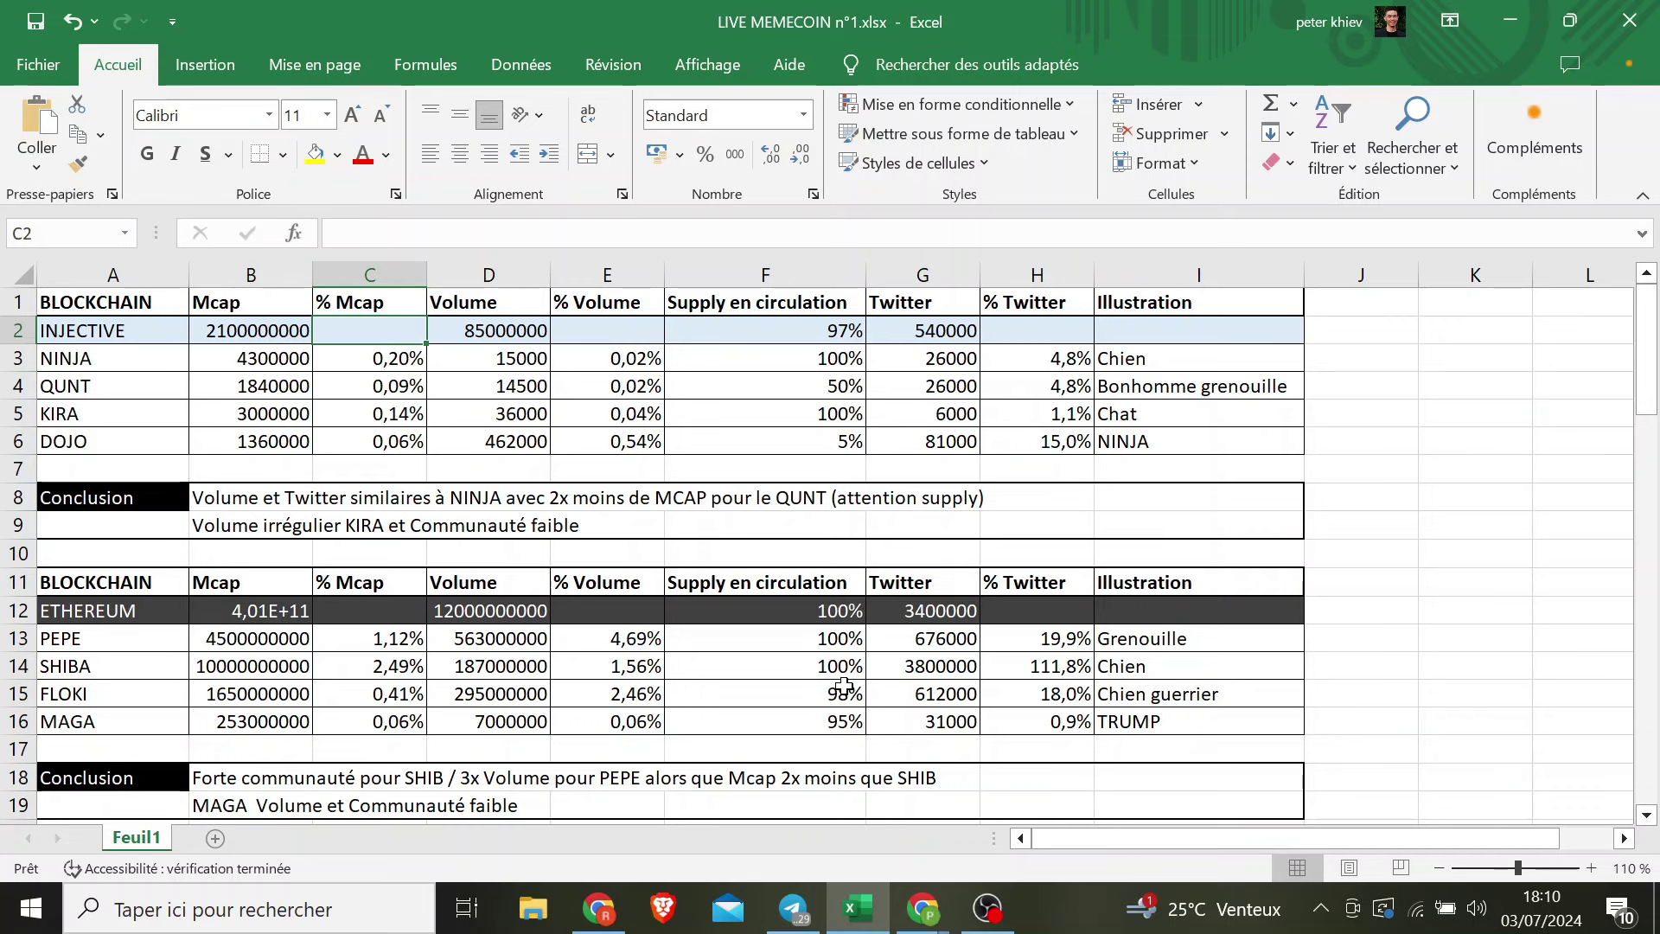
key(Left)
key(Left)
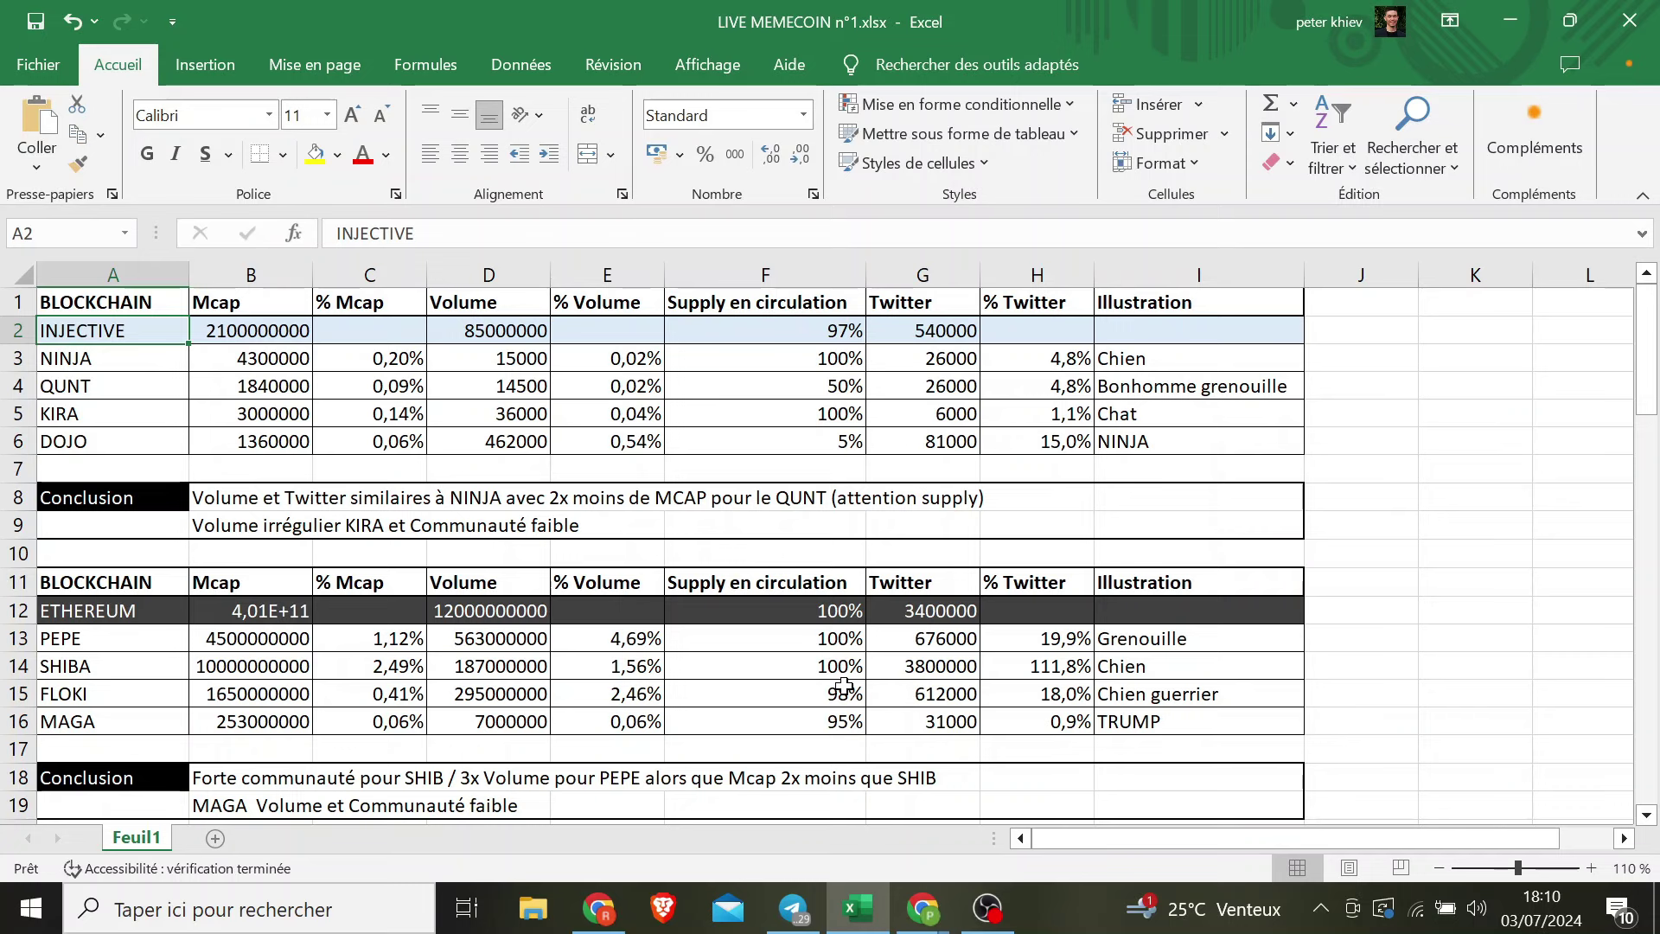
key(Right)
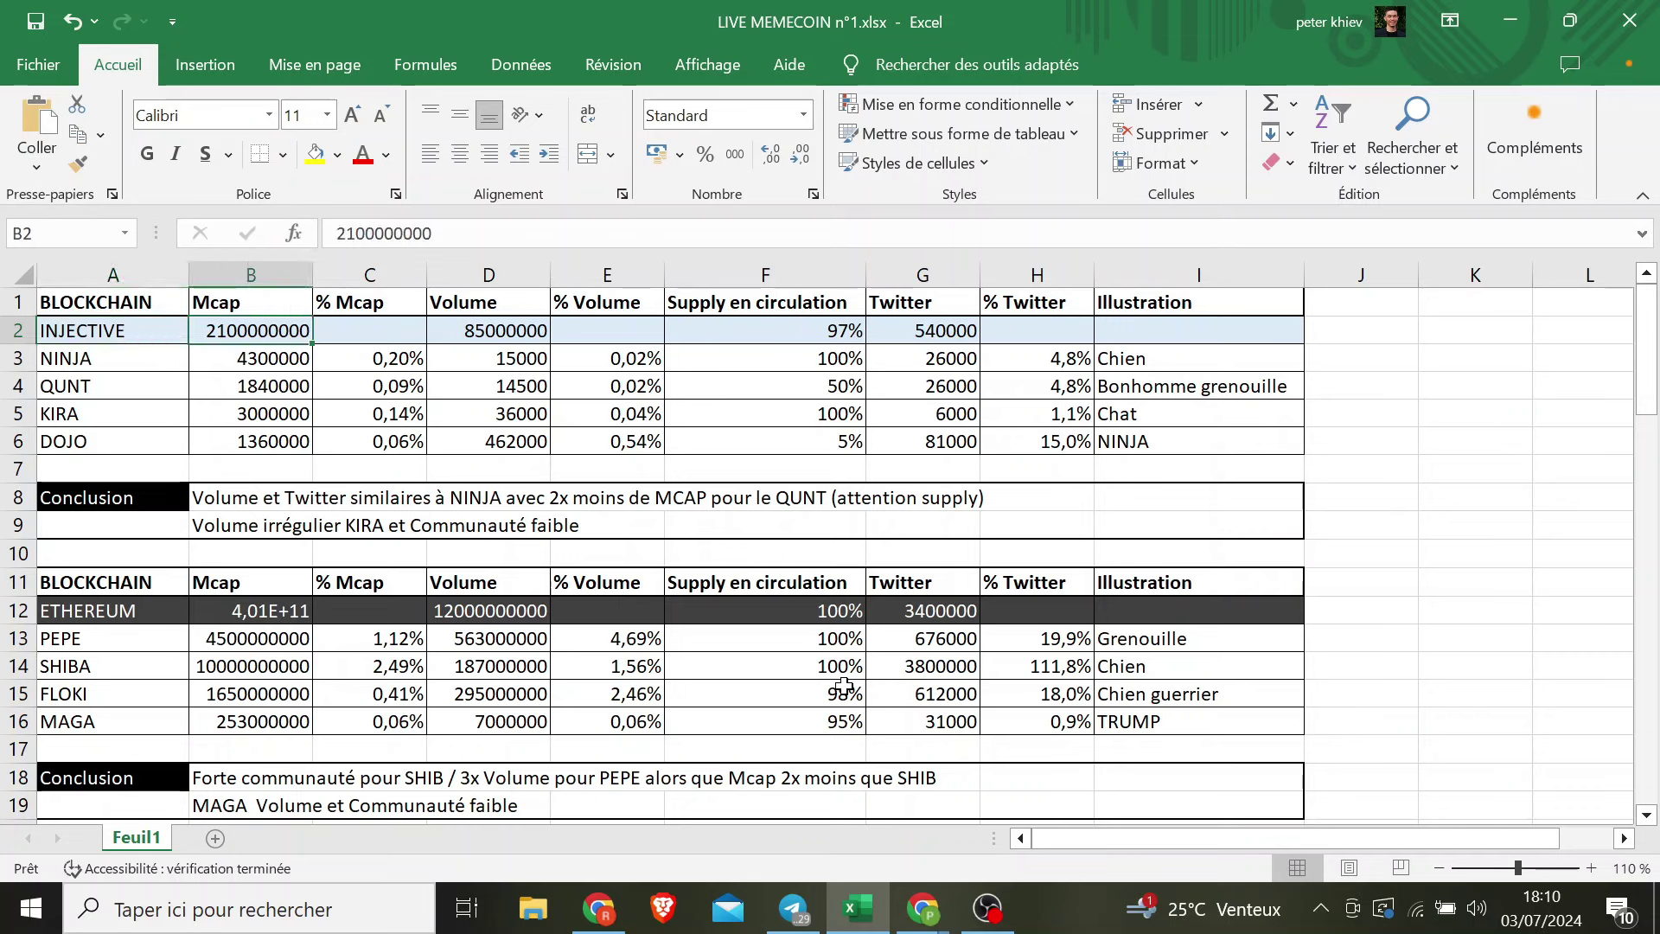
key(Right)
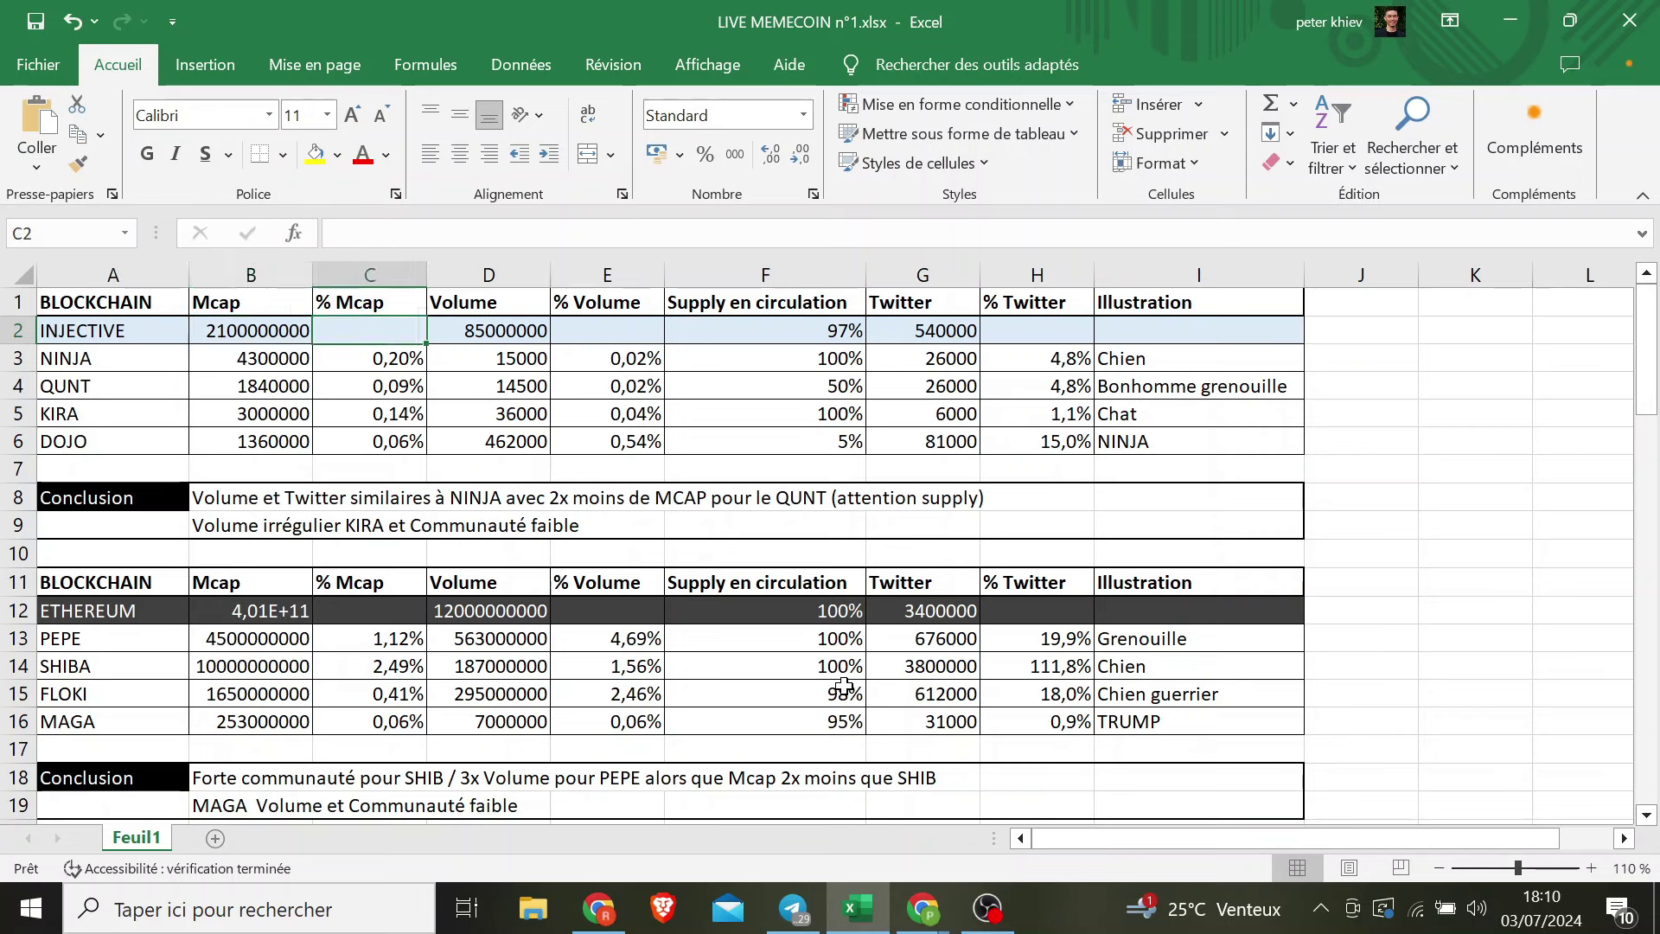
key(Right)
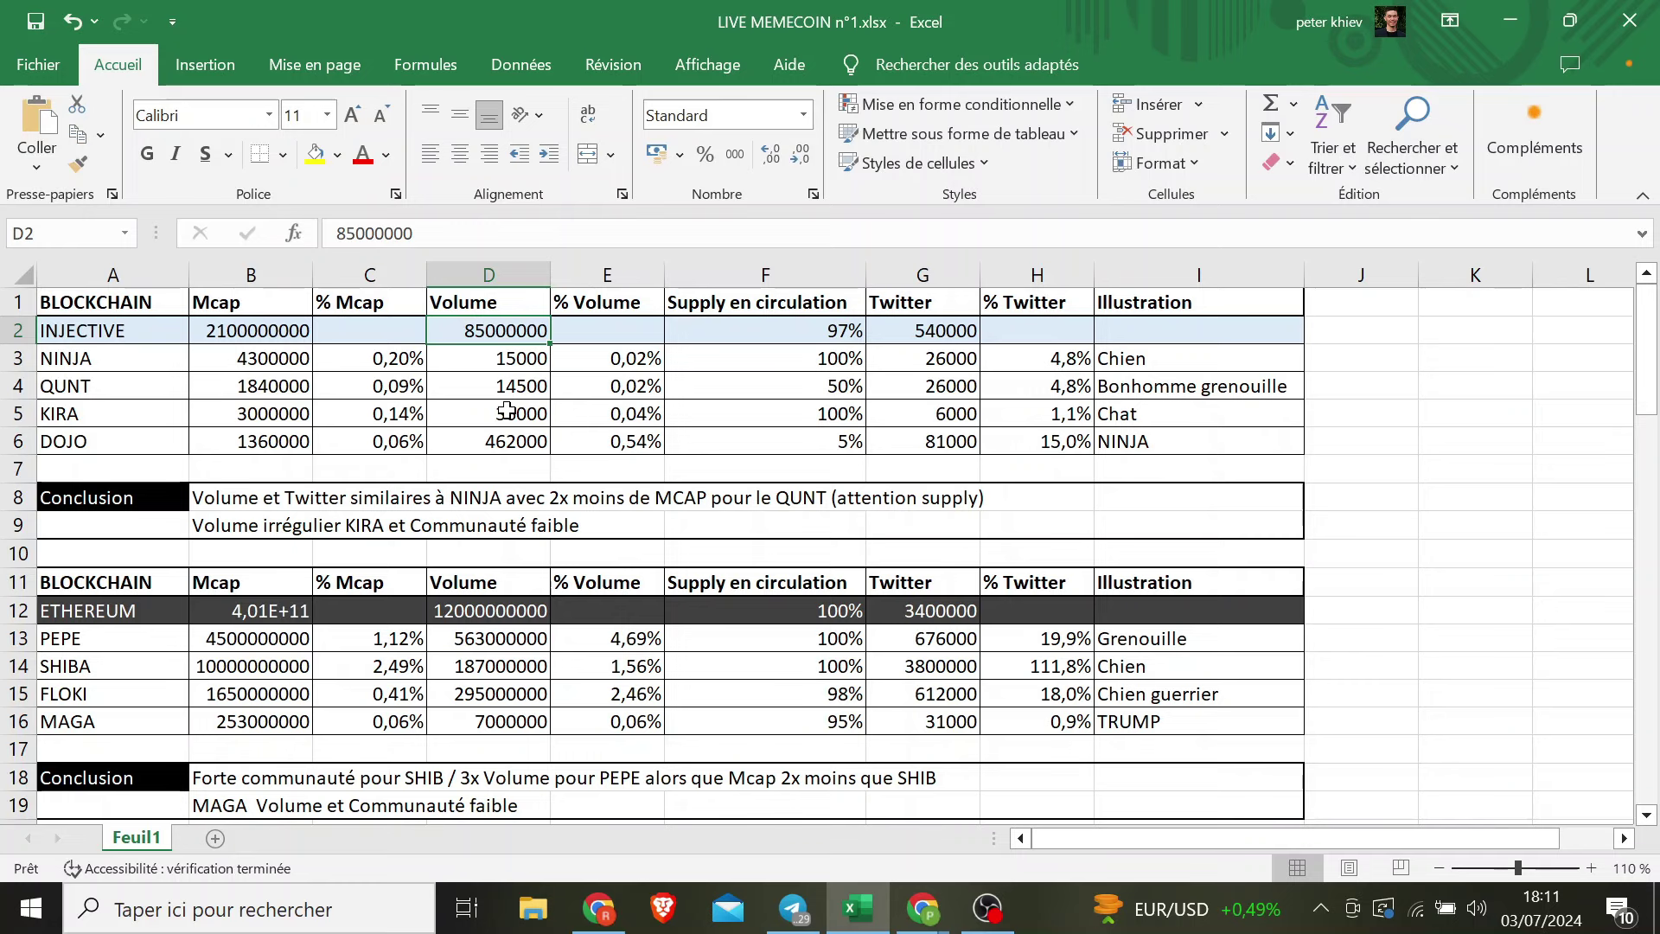
click(106, 410)
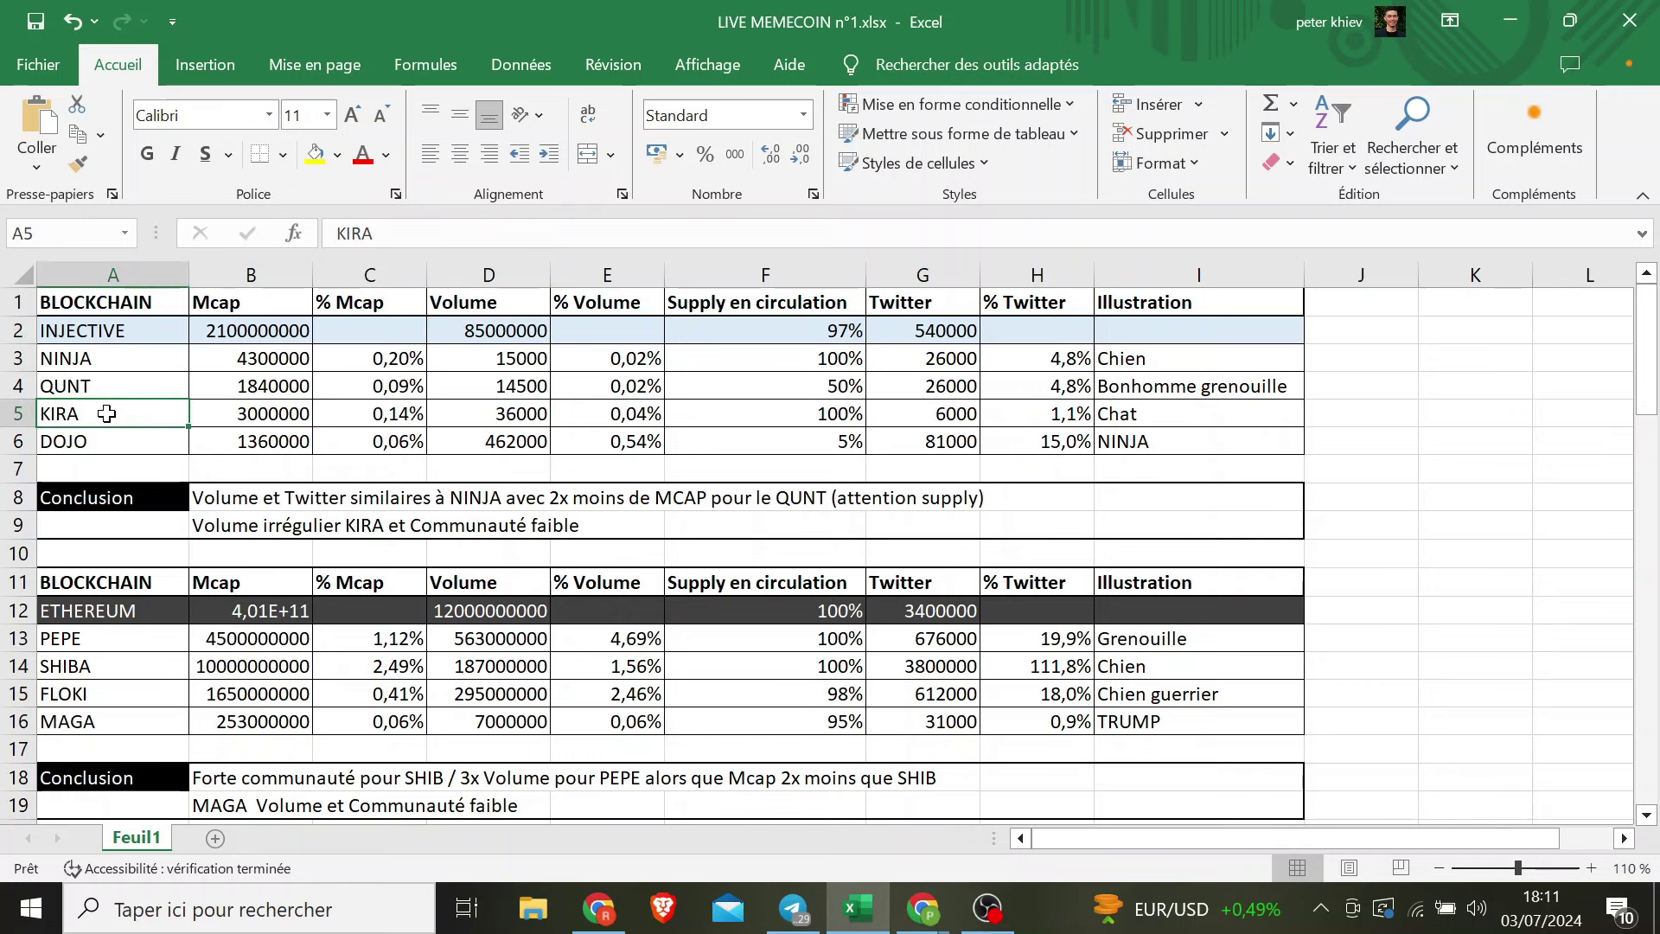
key(Down)
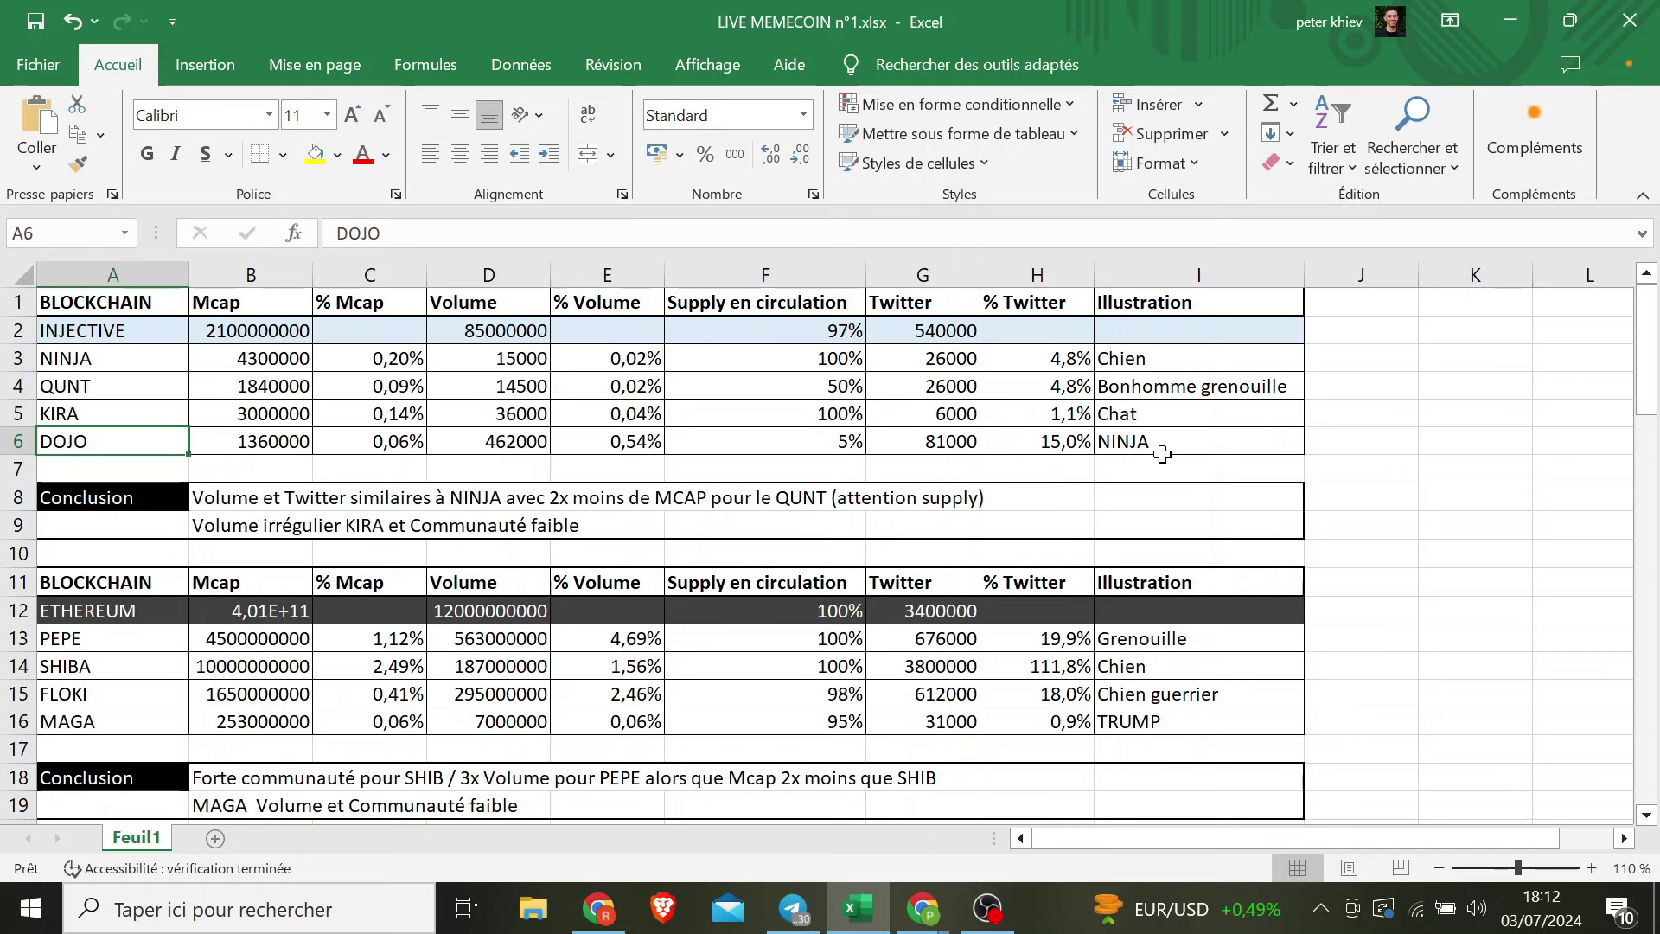
- Review the Injective memecoin names and read the conclusion about KIRA's volume and community
key(Up)
key(Up)
key(Down)
key(Down)
key(Down)
key(Down)
key(Down)
key(Right)
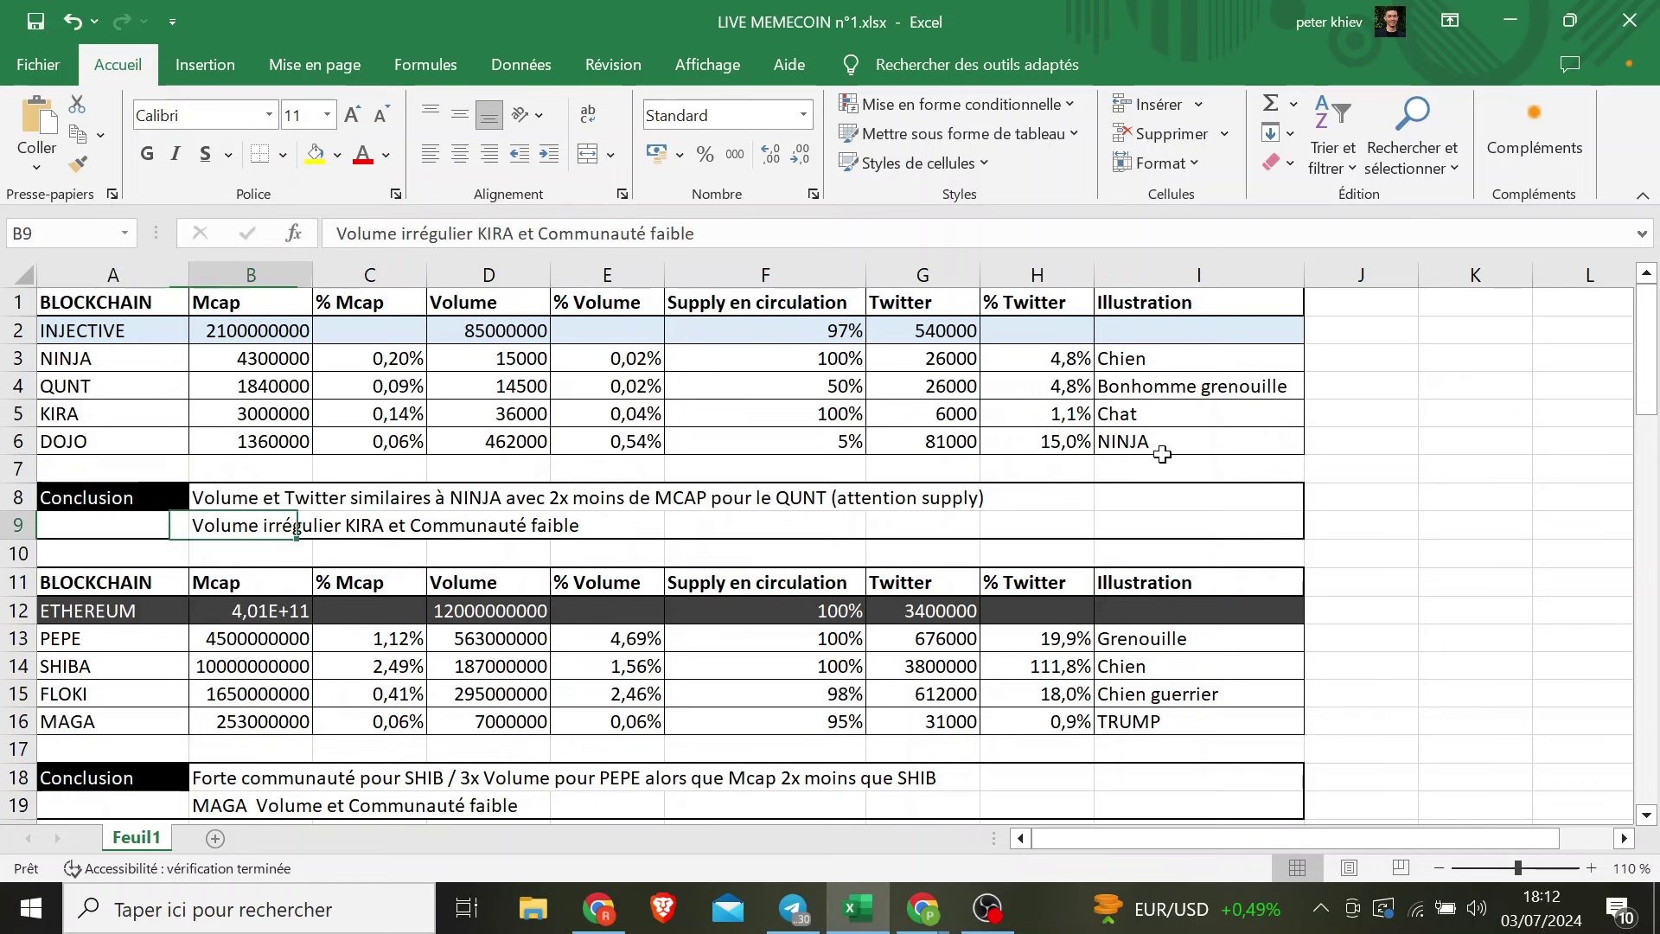
key(Right)
key(Right)
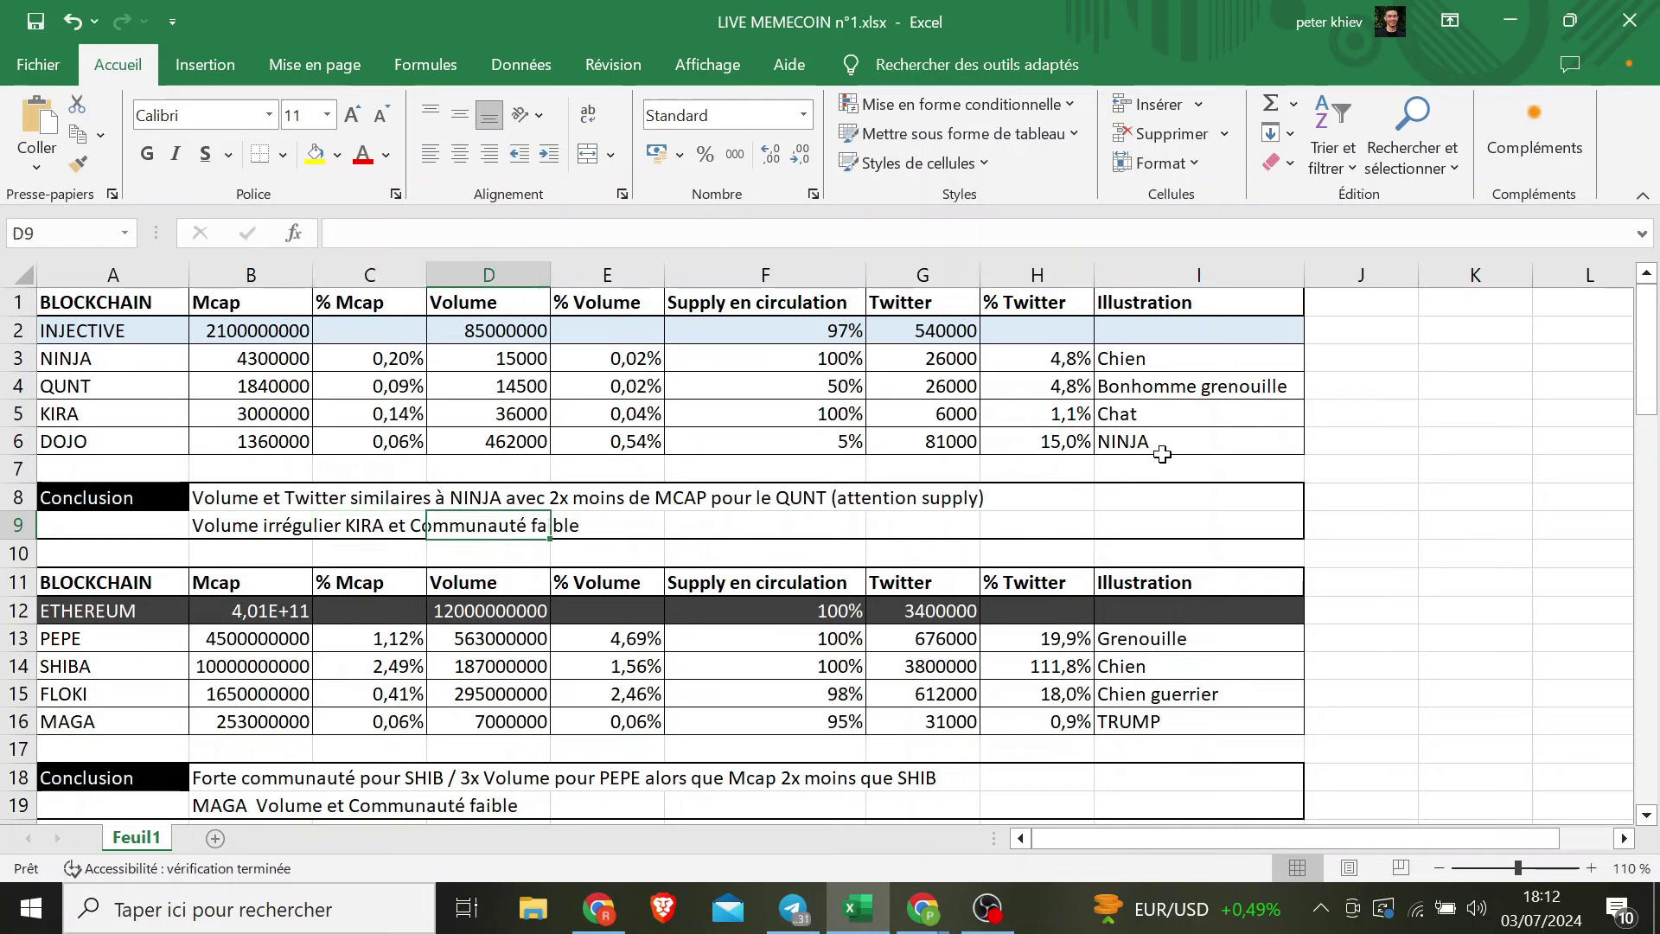
- Compare the Volume figures of the Ethereum memecoins from PEPE through MAGA
key(Down)
key(Down)
key(Down)
key(Down)
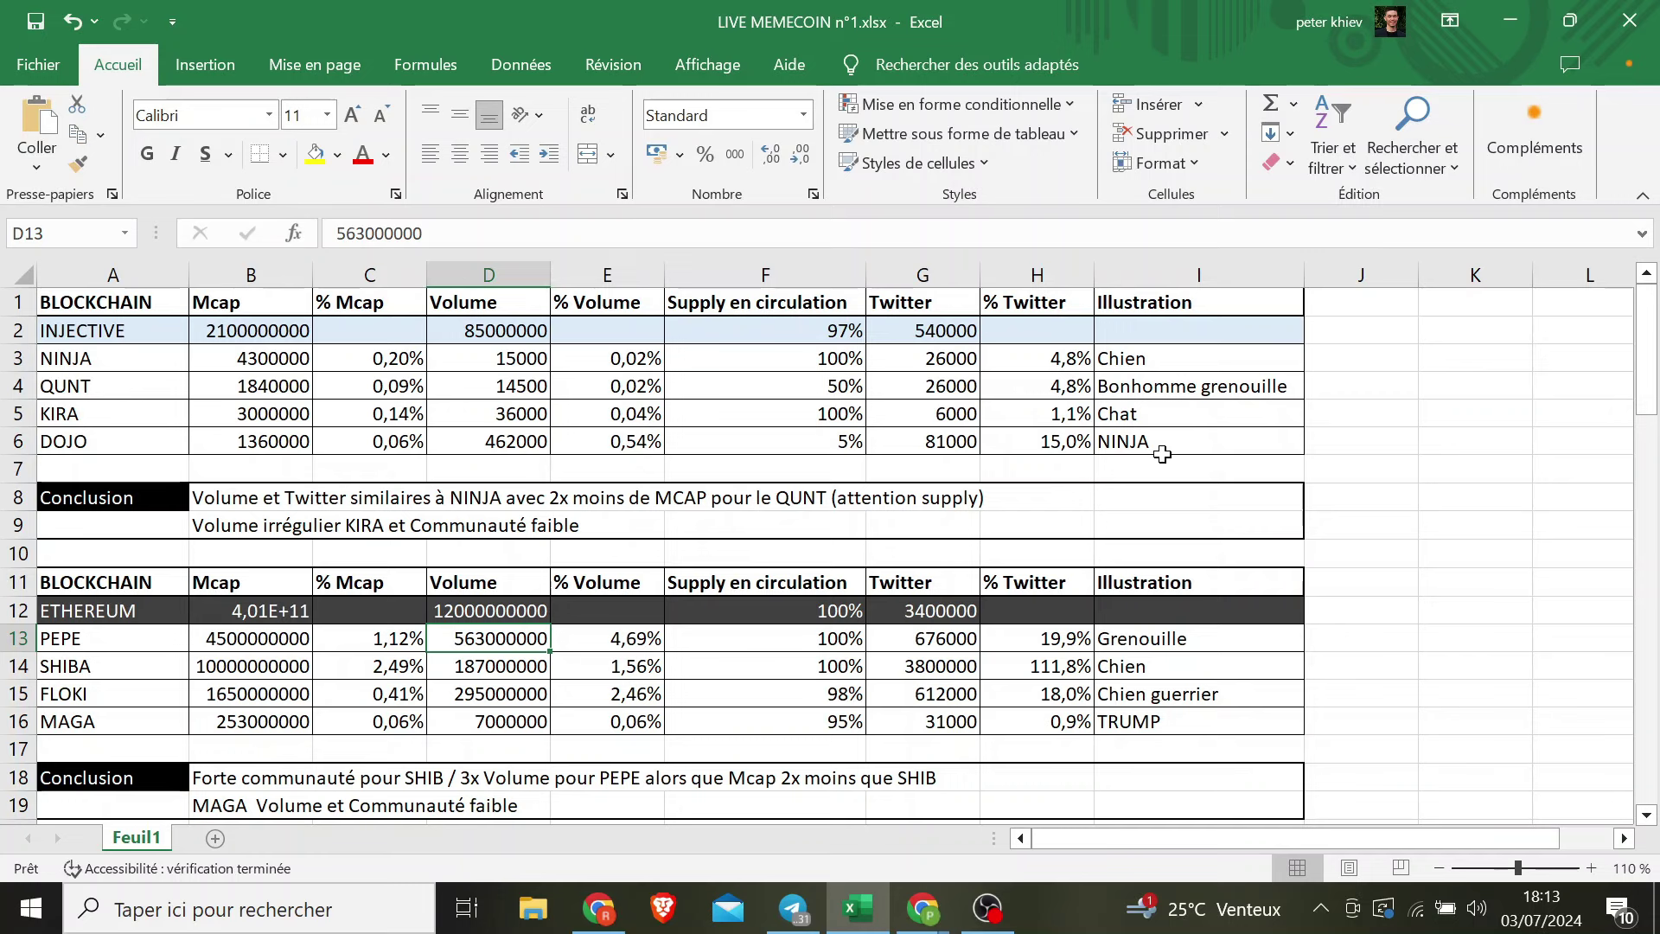
key(Down)
key(Down)
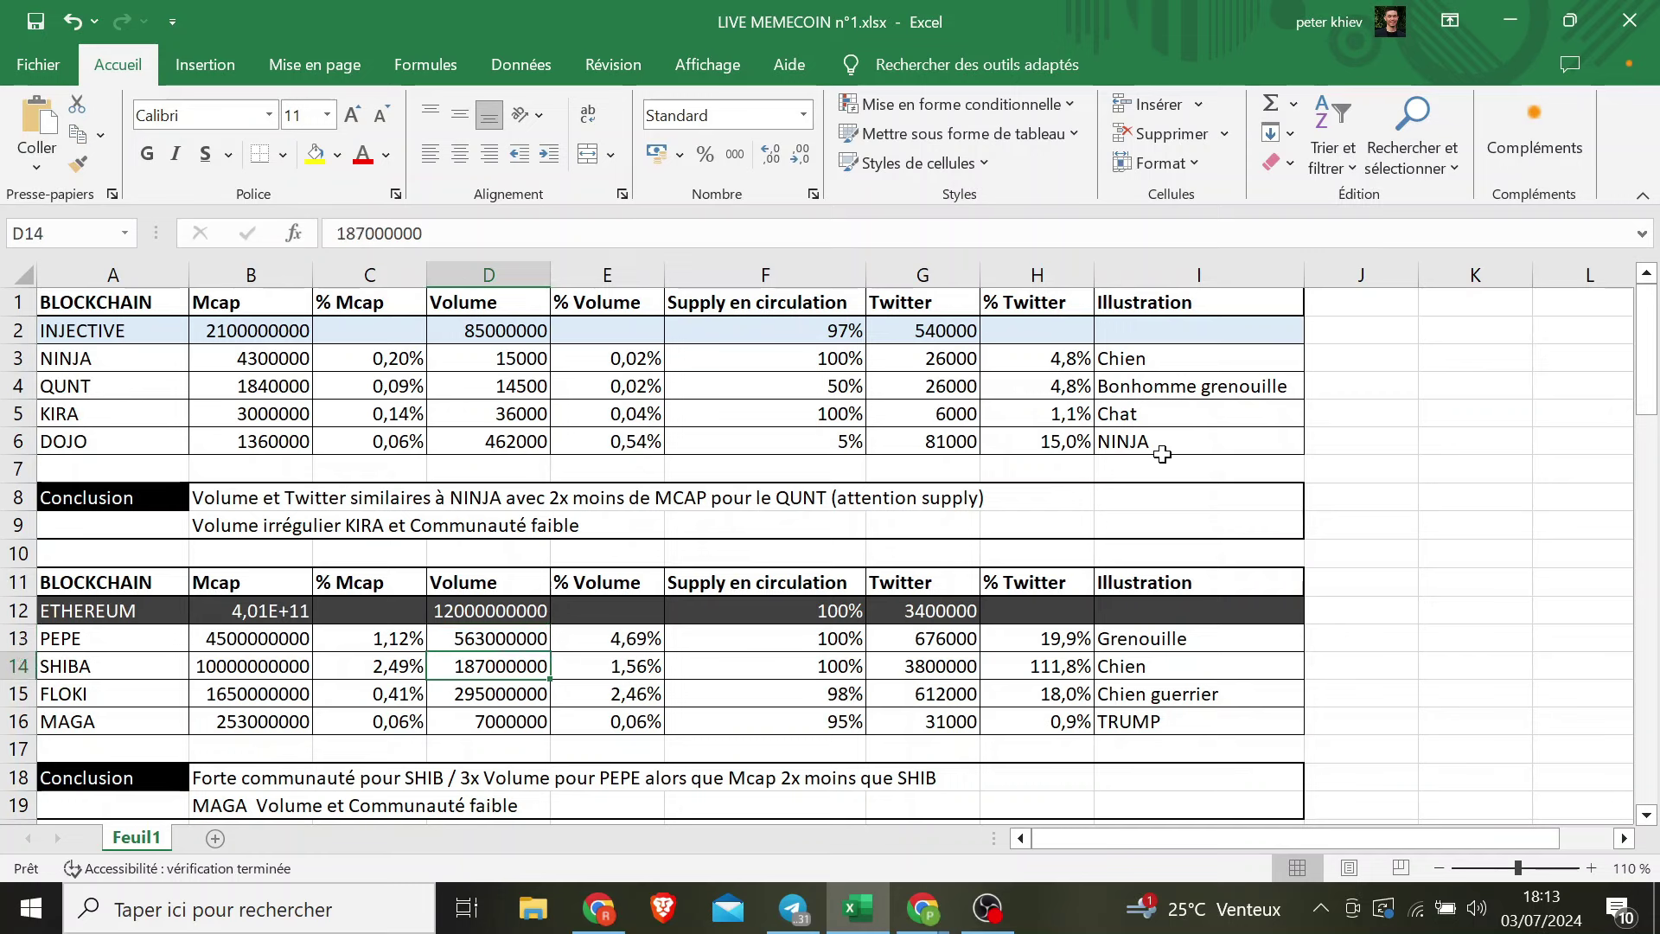
key(Down)
key(Up)
key(Up)
key(Down)
key(Down)
key(Down)
key(Down)
key(Down)
key(Up)
key(Up)
key(Up)
key(Up)
key(Down)
- Review the list of Ethereum memecoin names between PEPE and MAGA
key(Left)
key(Left)
key(Left)
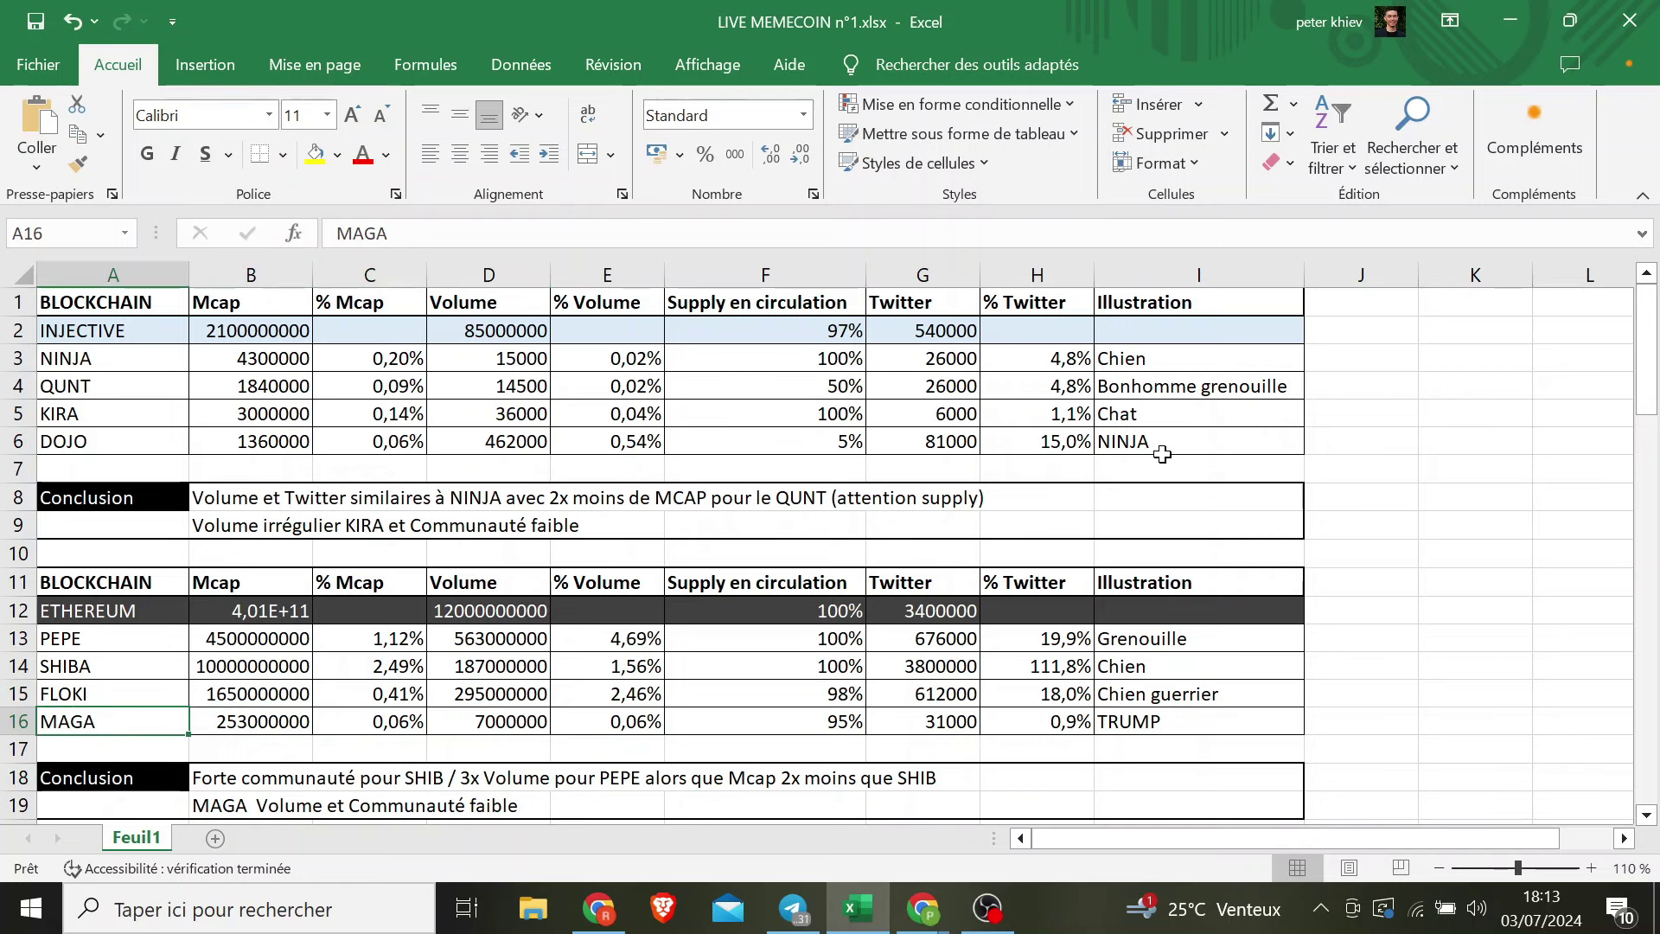
key(Up)
key(Up)
key(Up)
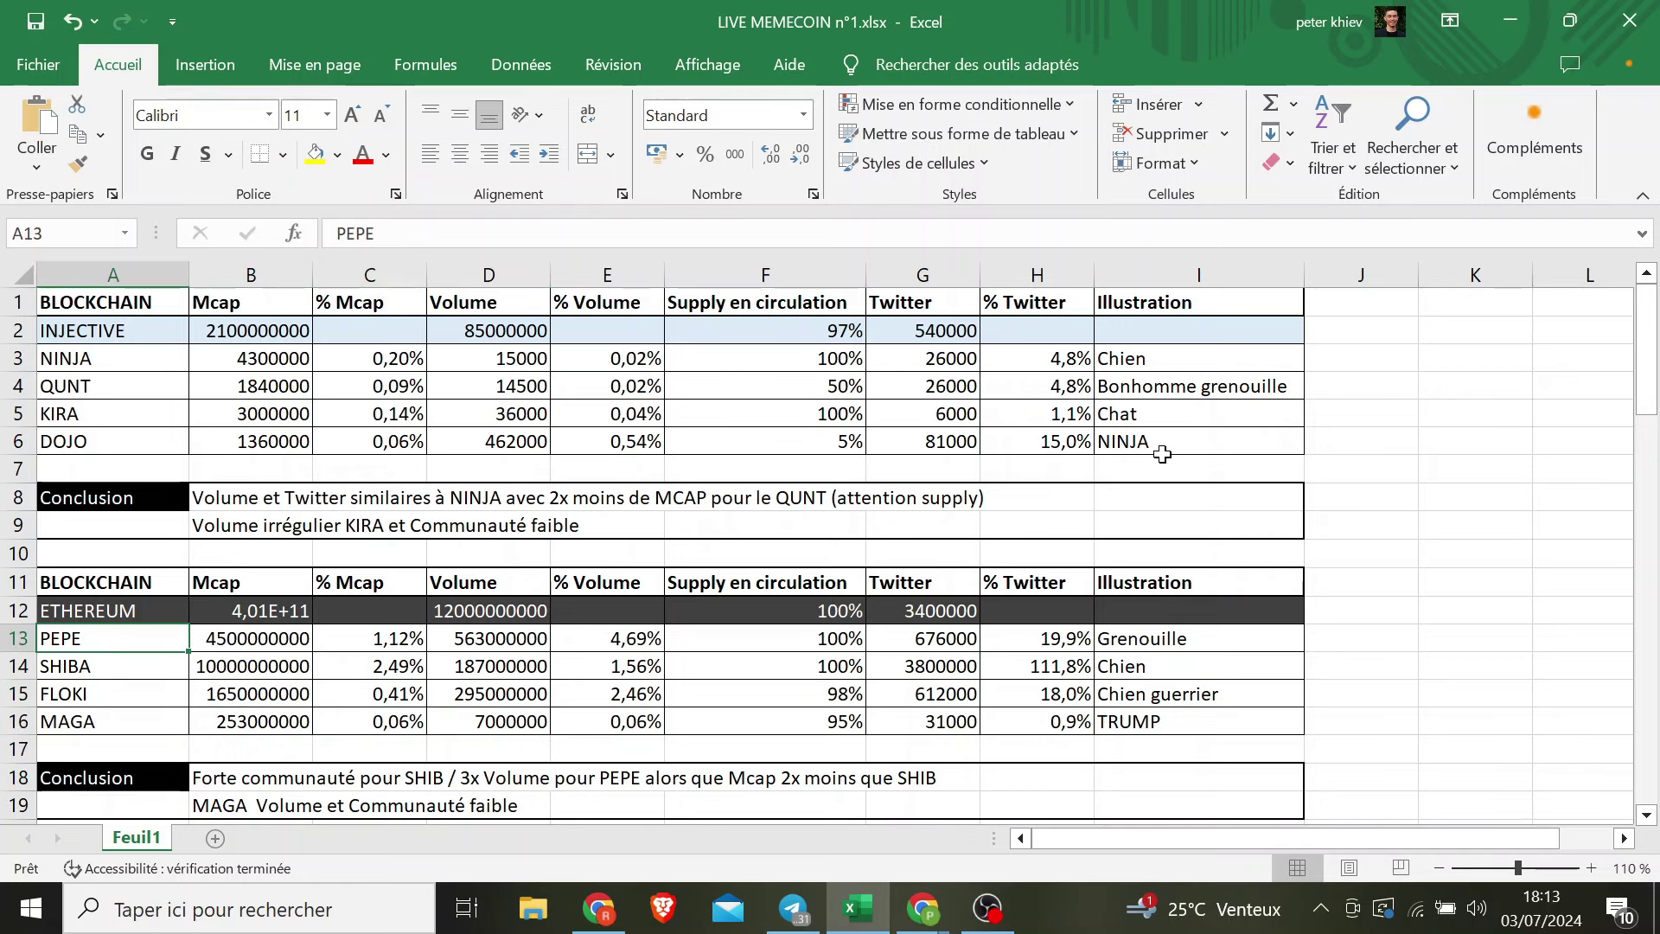
key(Down)
key(Down)
key(Down)
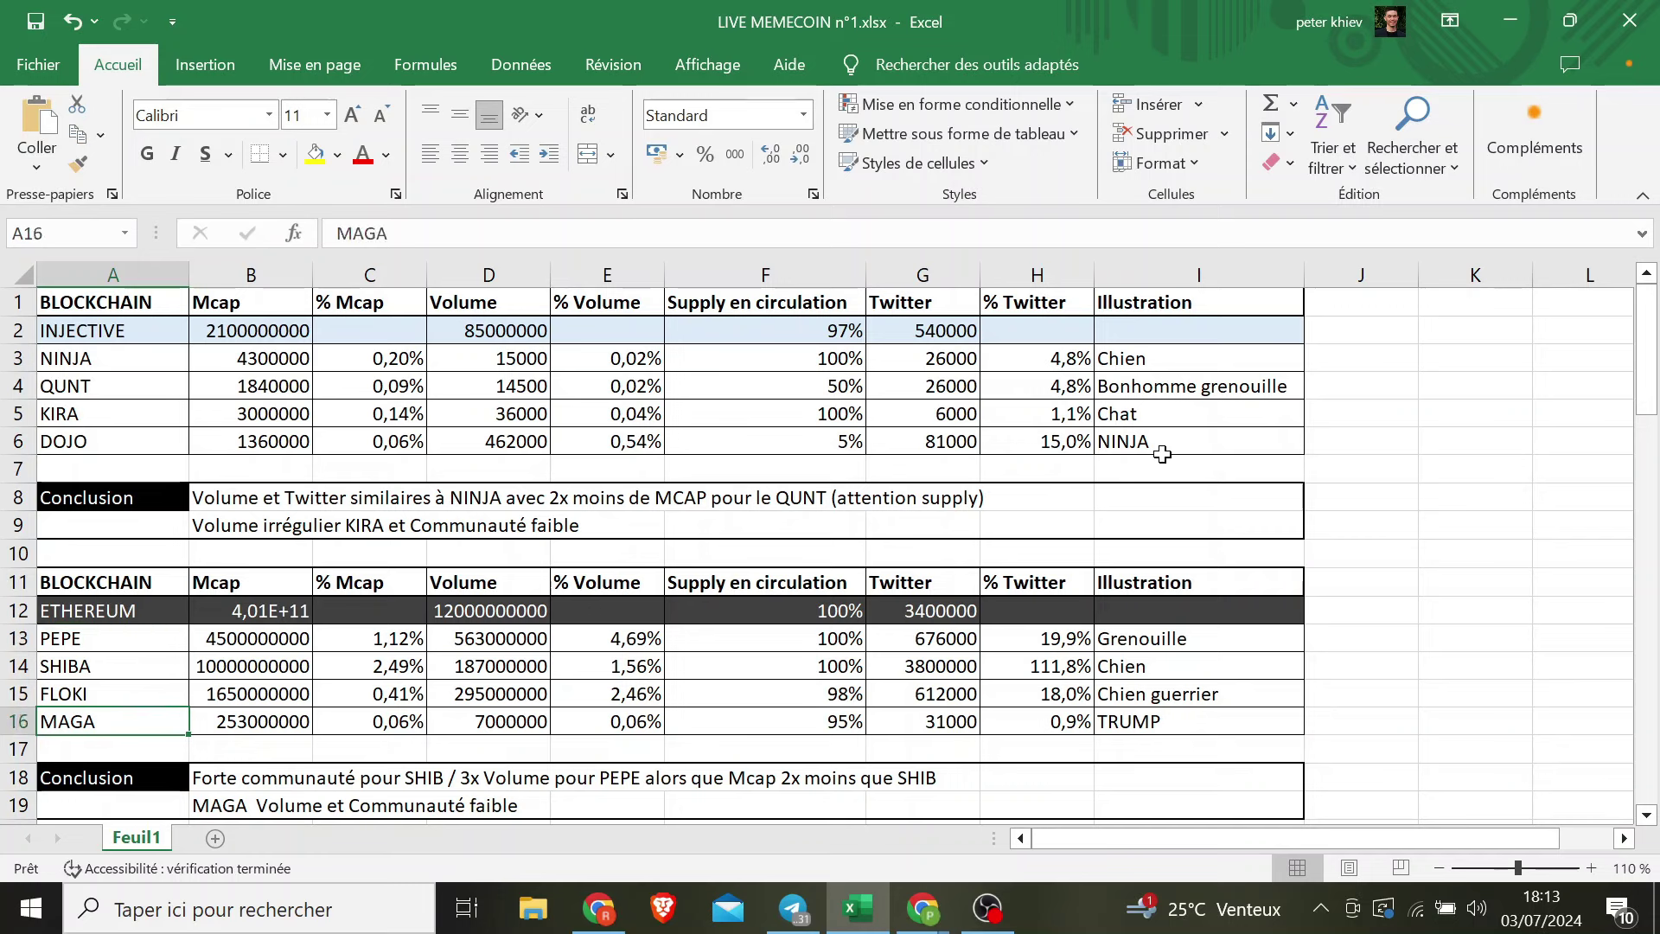
key(Down)
key(Right)
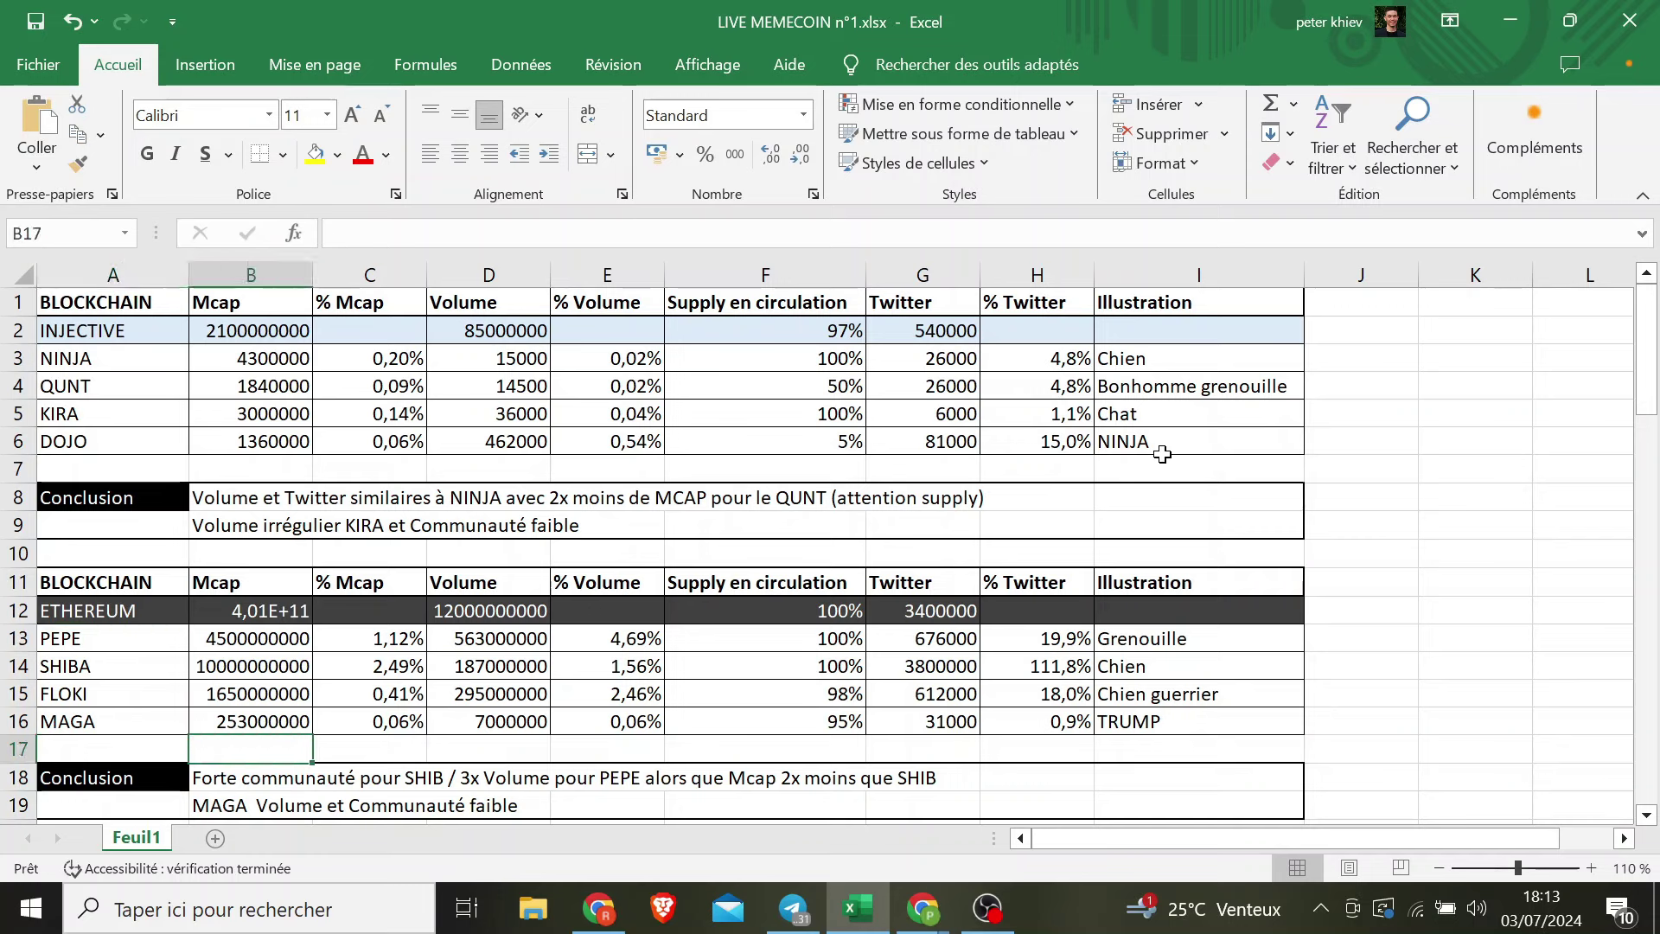
- Read both conclusion lines of the Ethereum table, covering SHIB and PEPE, and MAGA
key(Down)
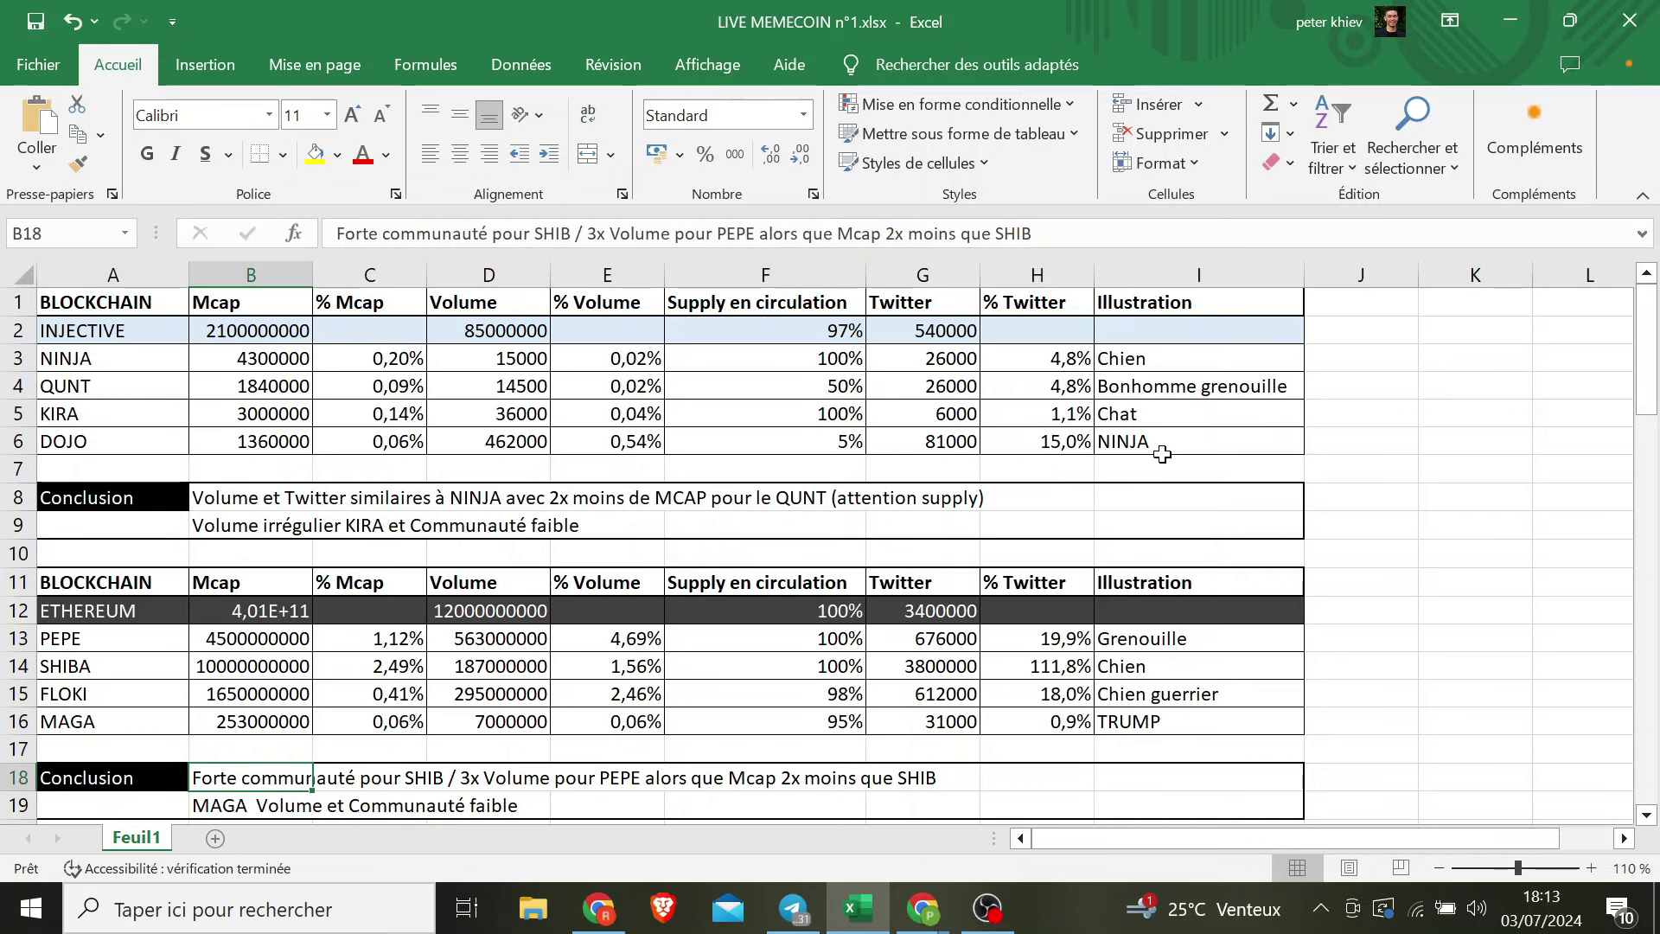
key(Right)
key(Right)
key(Right)
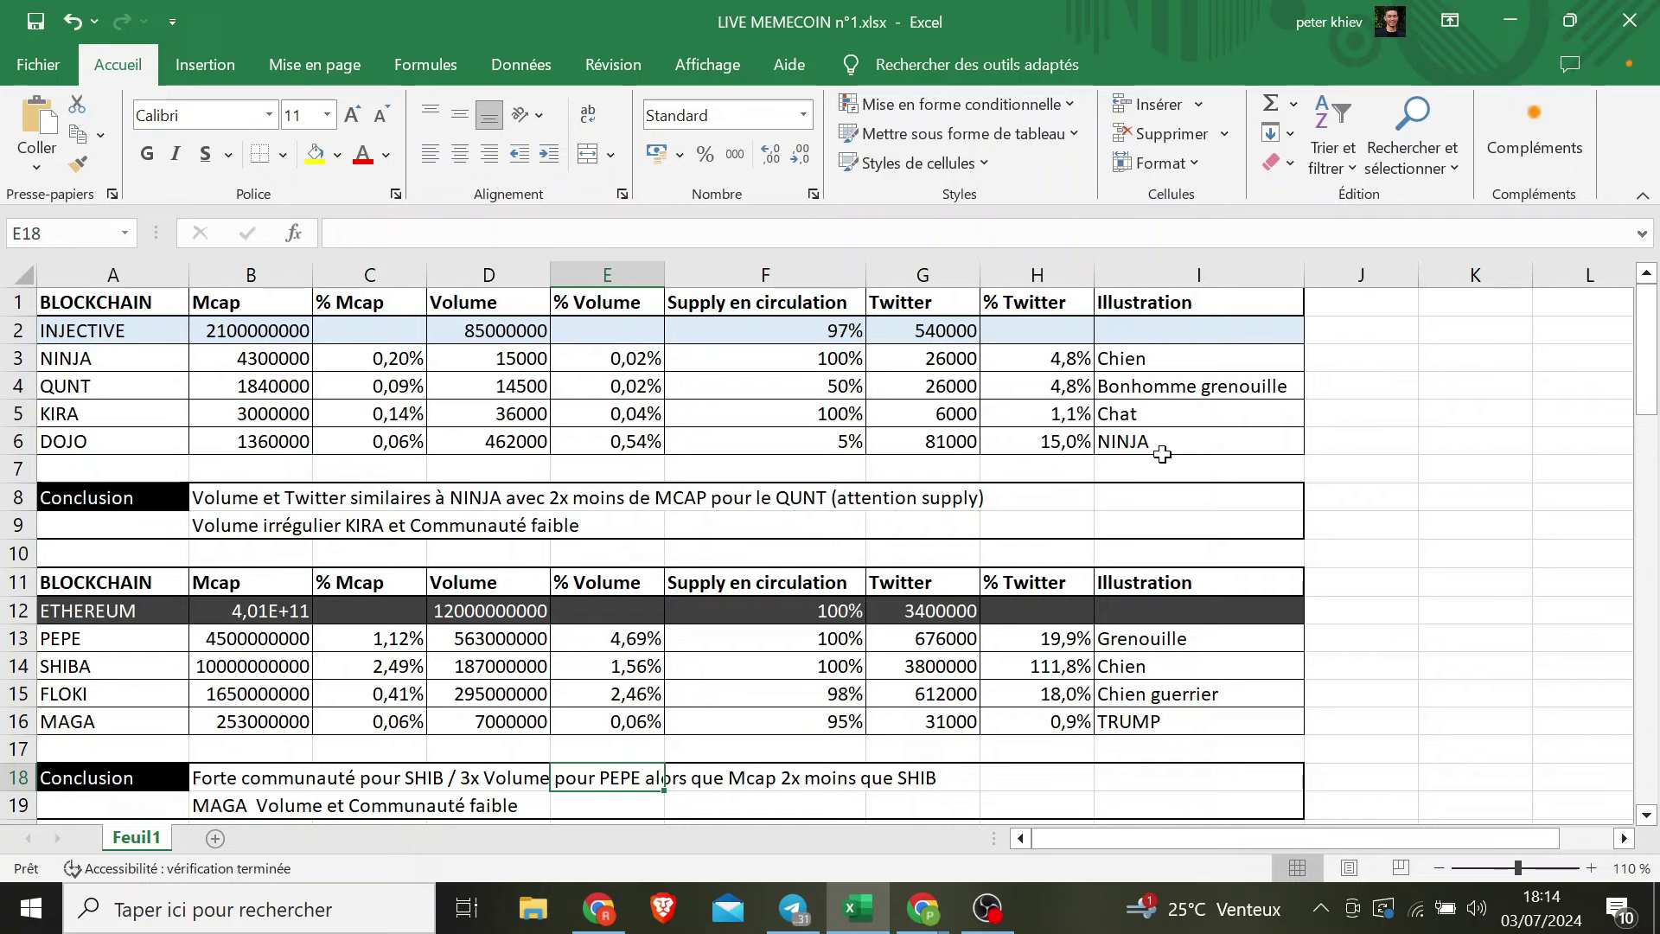
key(Down)
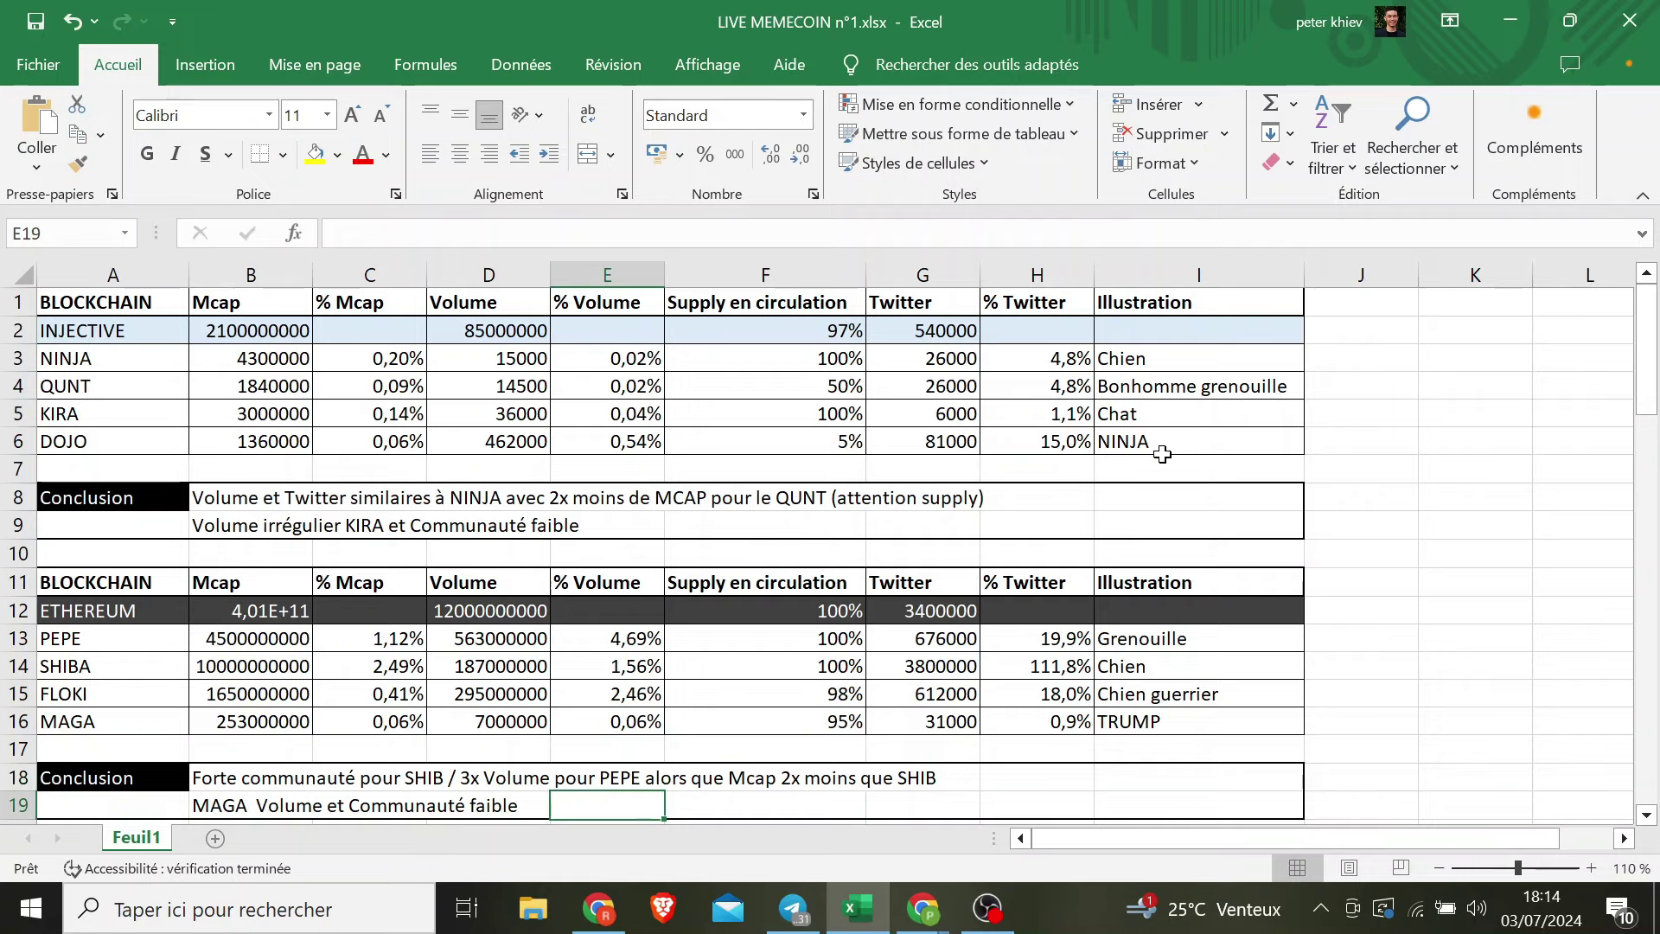
key(Left)
key(Left)
key(Left)
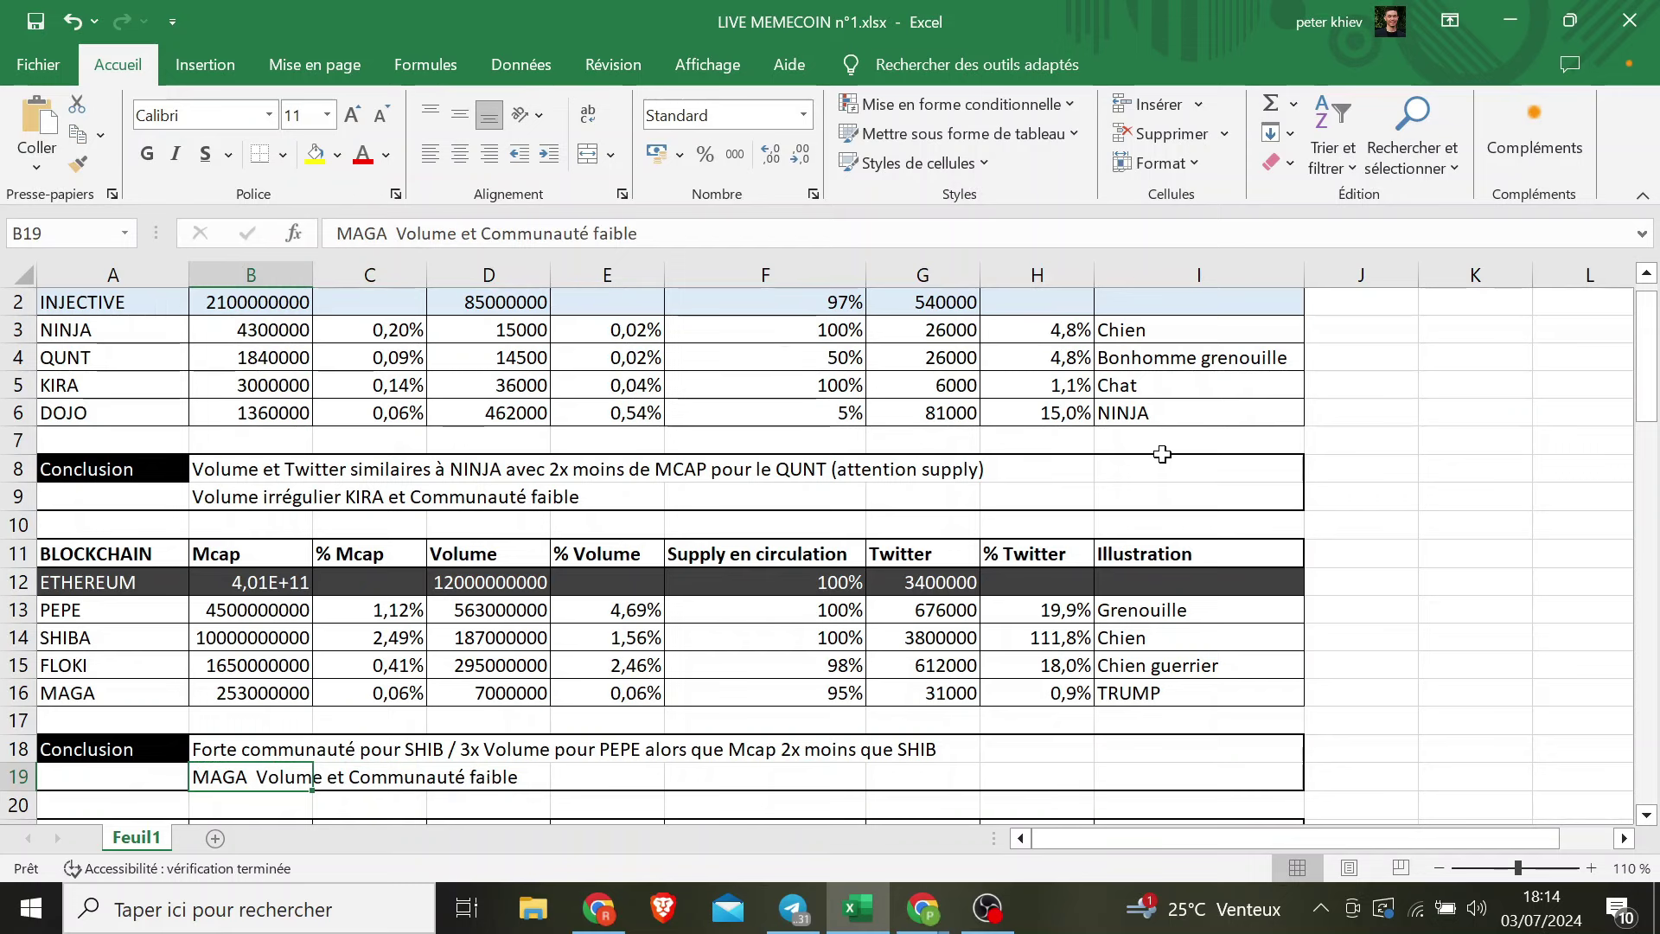
- Check MAGA's Twitter figure in the Ethereum table against the conclusion below it
key(Right)
key(Right)
key(Right)
key(Up)
key(Up)
key(Up)
key(Left)
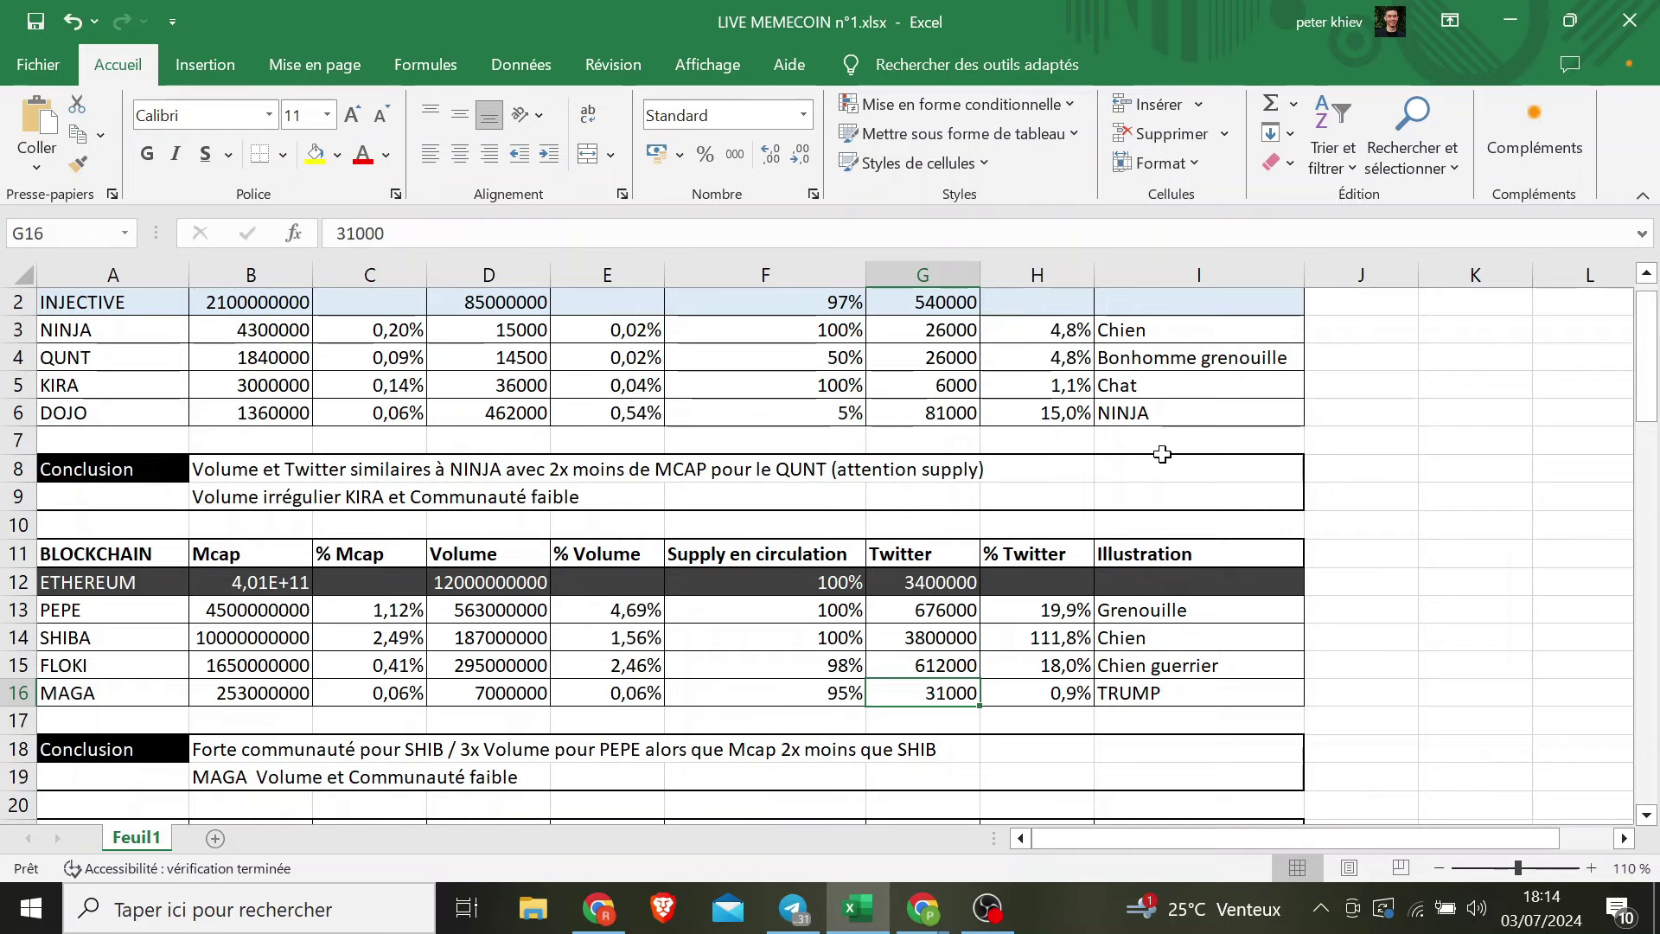
key(Down)
key(Down)
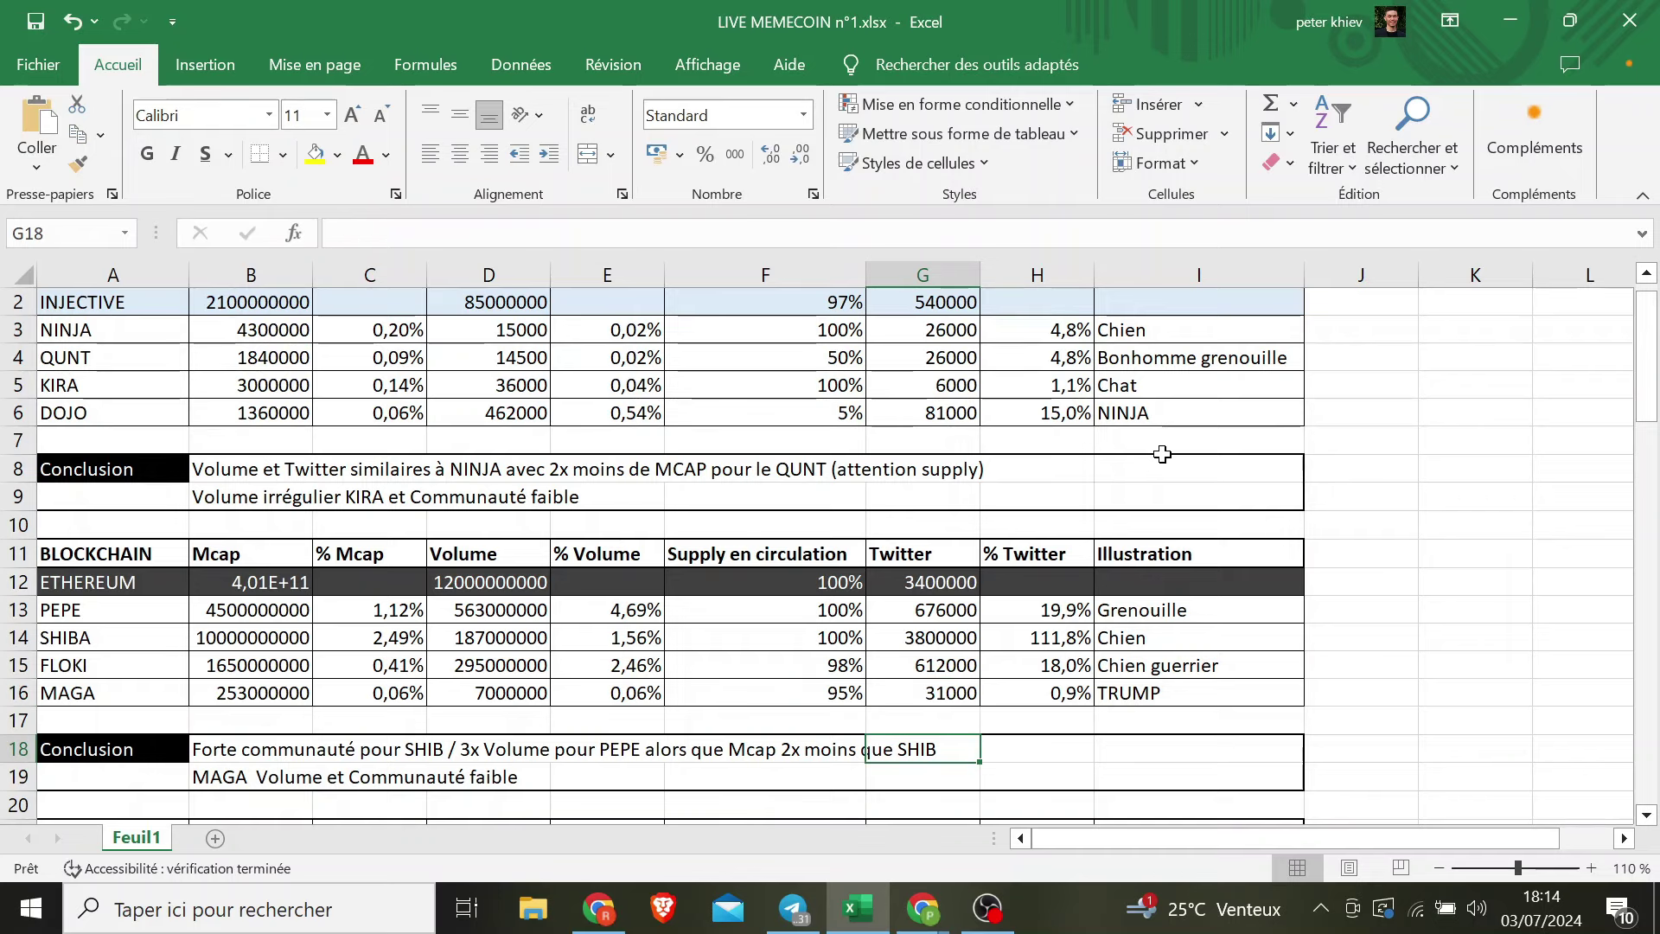
- Examine SHIBA's Volume and % Mcap in the Ethereum table
key(Up)
key(Up)
key(Up)
key(Left)
key(Left)
key(Left)
key(Up)
key(Up)
key(Down)
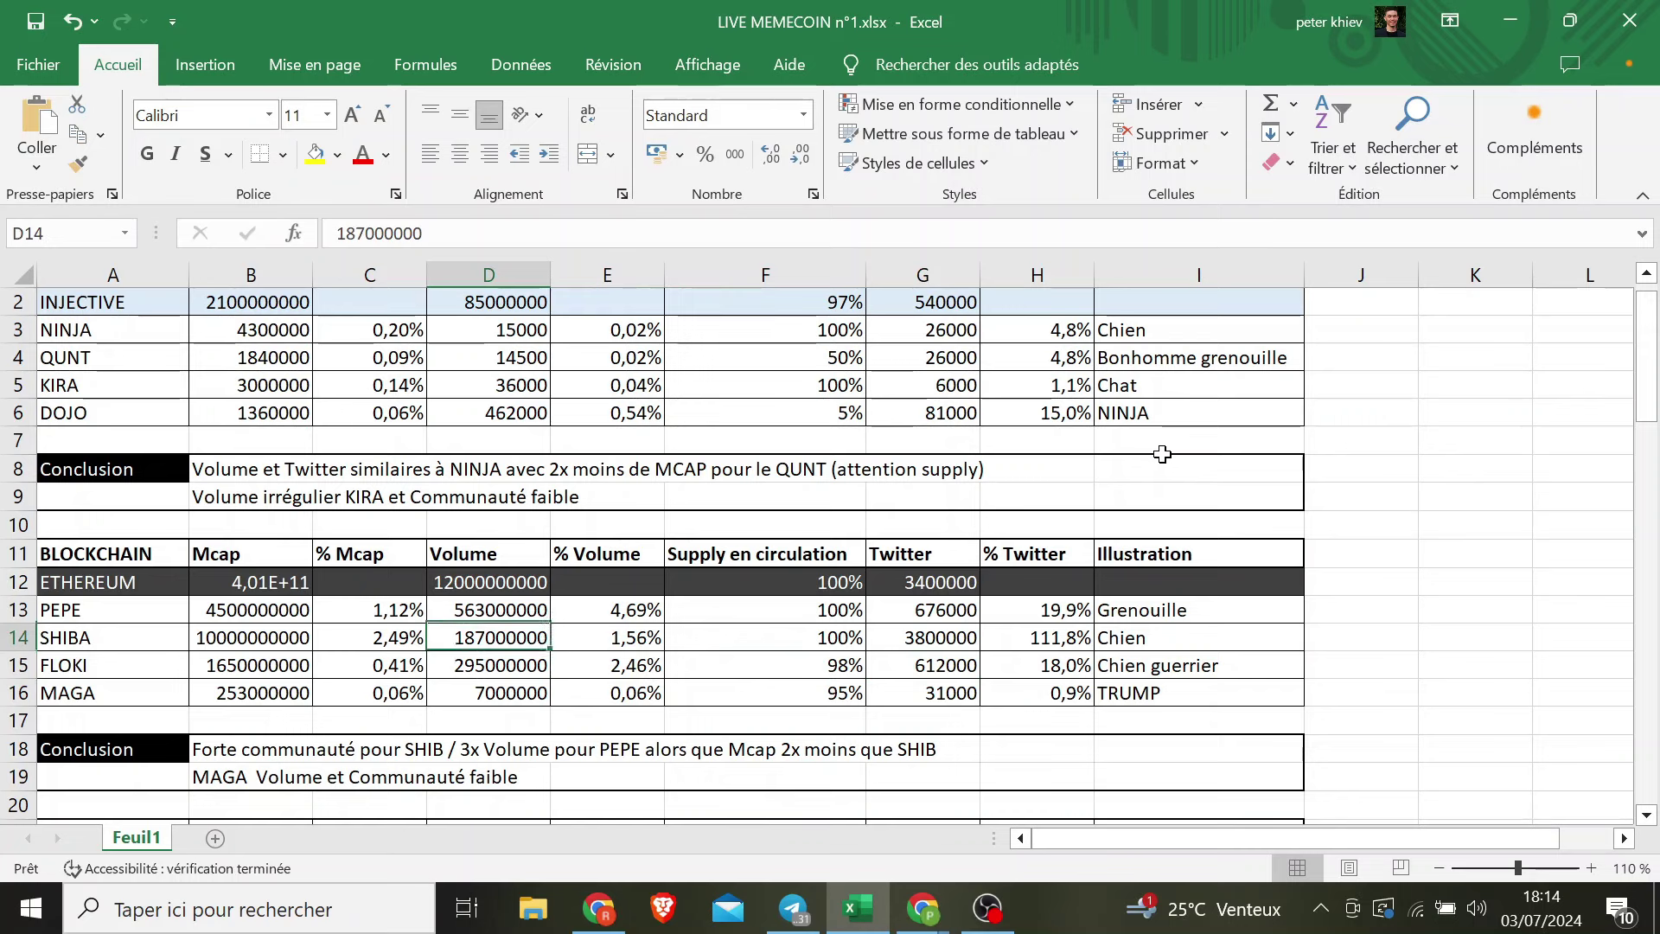
key(Left)
key(Left)
key(Left)
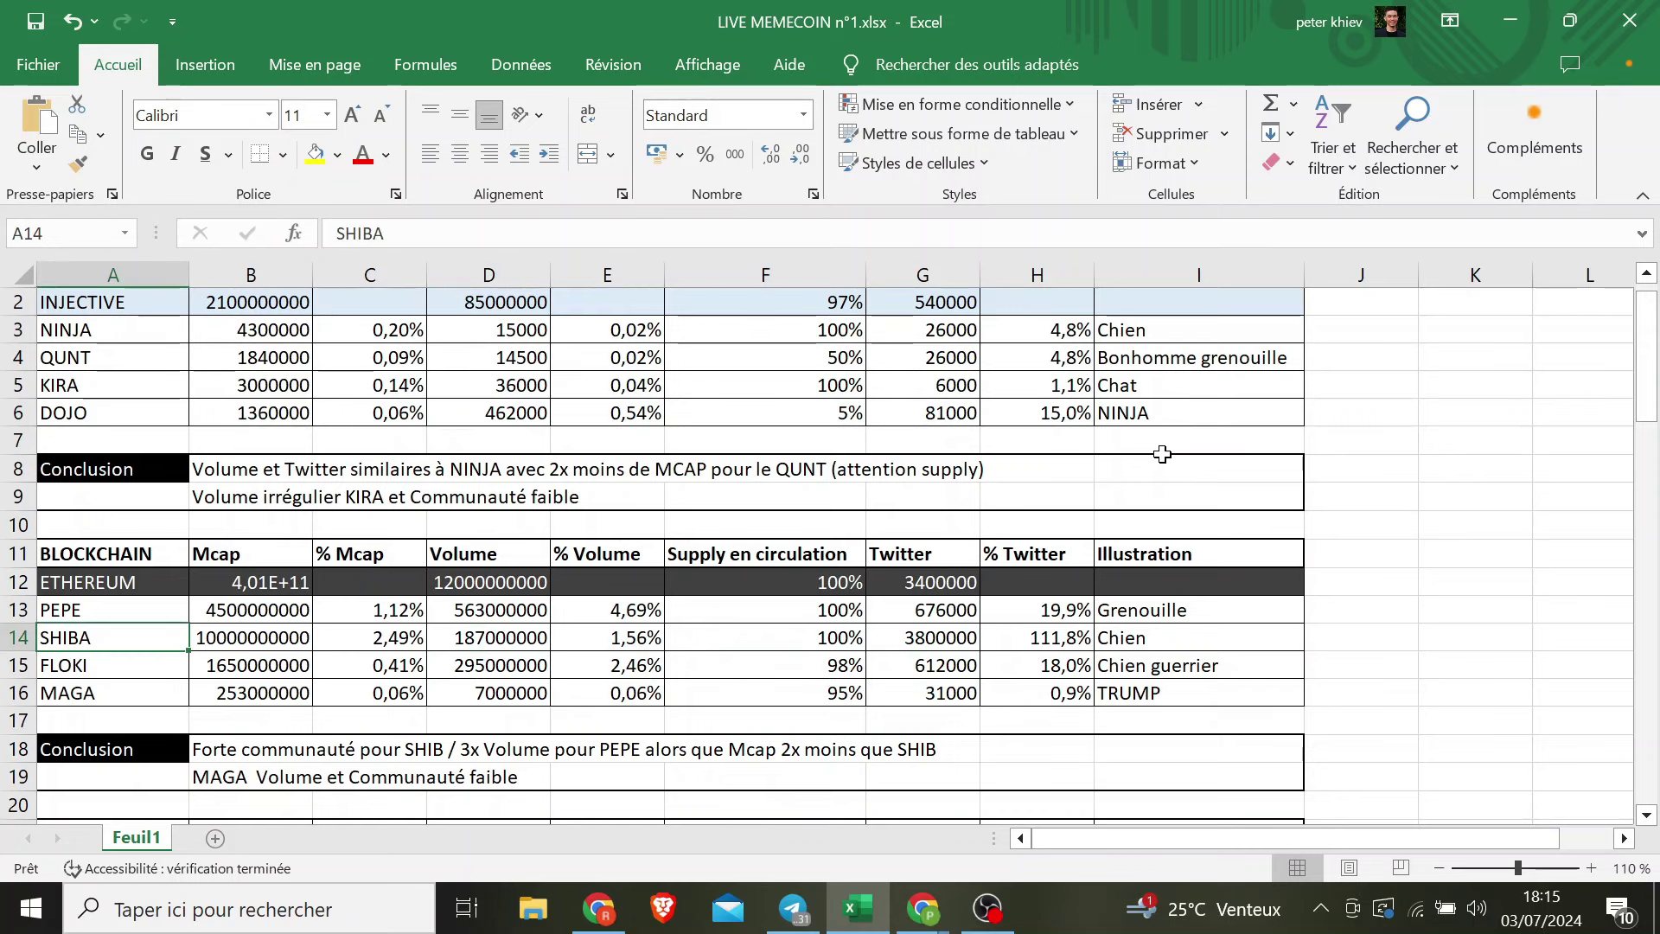
key(Right)
key(Right)
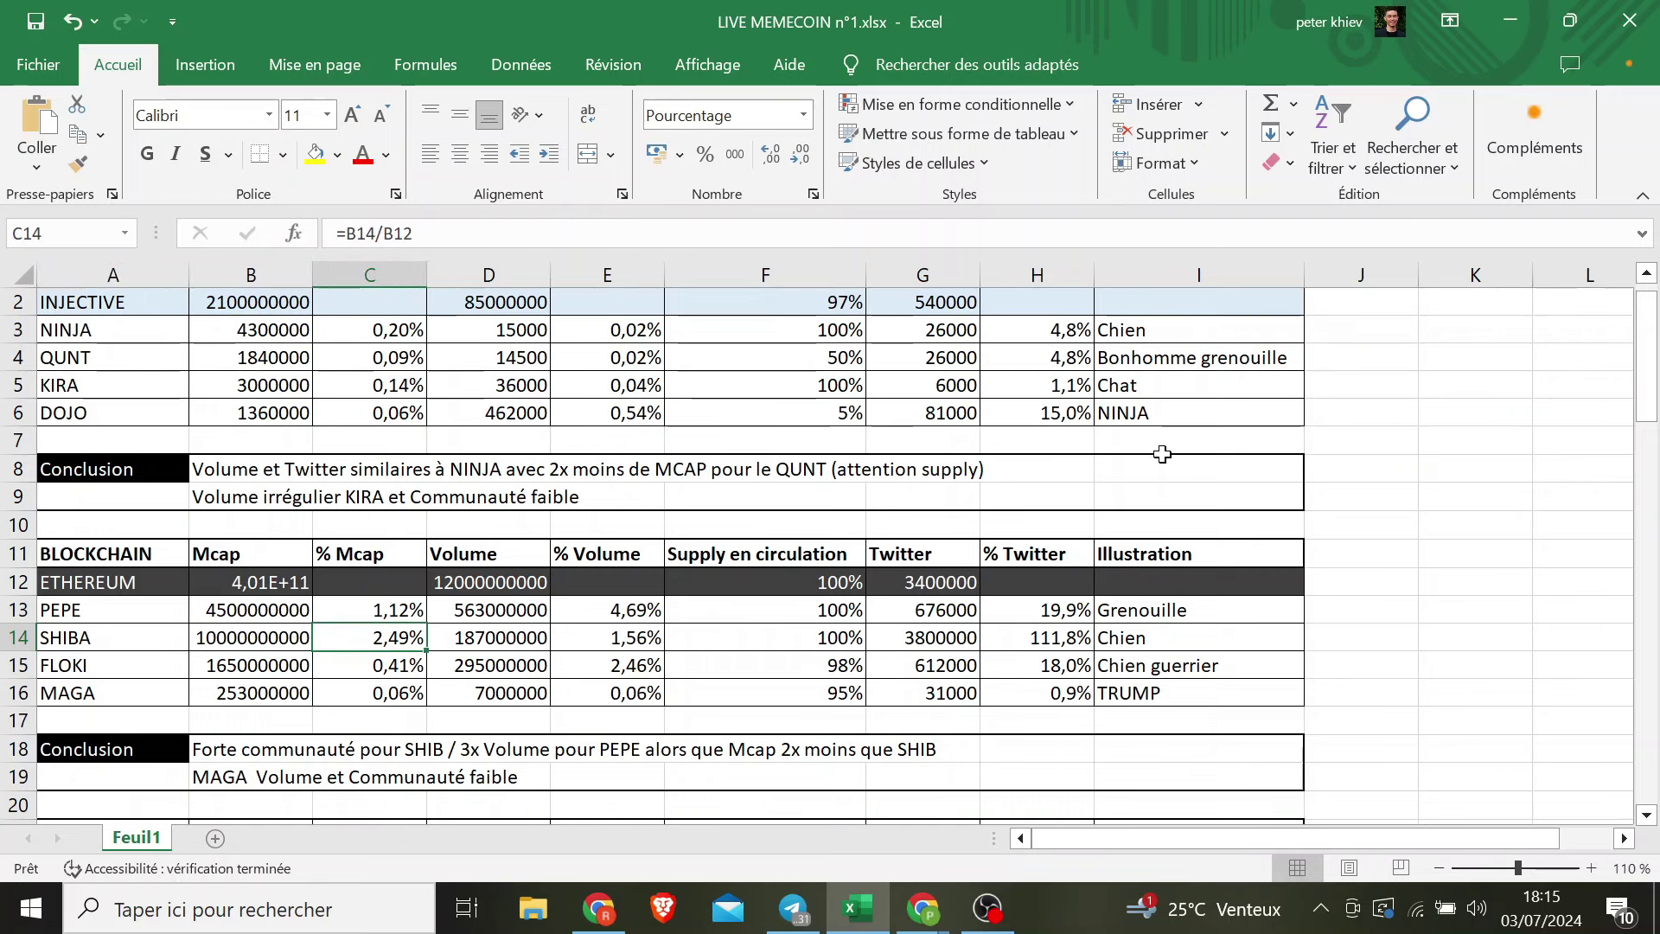
- Examine the % Mcap values of the Injective memecoins, including NINJA's, for comparison with the Ethereum ones
key(Up)
key(Up)
key(Up)
key(Up)
key(Up)
key(Up)
key(Up)
key(Up)
key(Up)
key(Up)
key(Up)
key(Down)
key(Down)
key(Up)
key(Up)
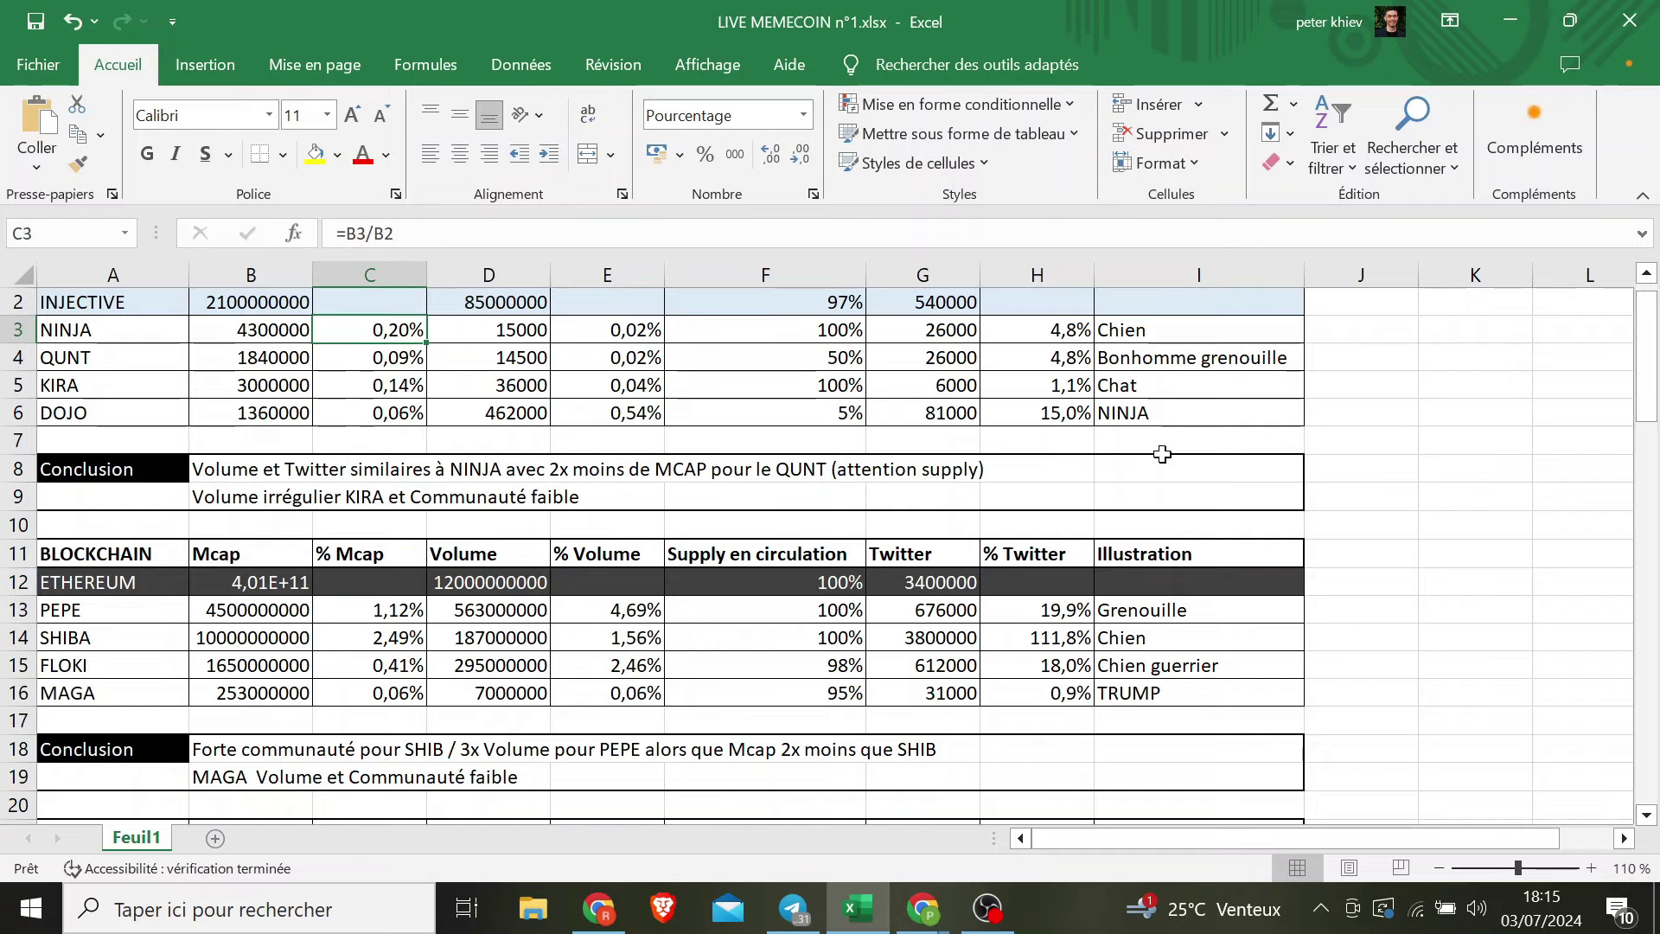
- Follow the % Mcap column from the Injective table through the Ethereum table to BOME in the Solana table
key(Down)
key(Down)
key(Down)
key(Down)
key(Down)
key(Down)
key(Down)
key(Down)
key(Down)
key(Down)
key(Down)
key(Down)
key(Down)
key(Down)
key(Down)
key(Down)
key(Down)
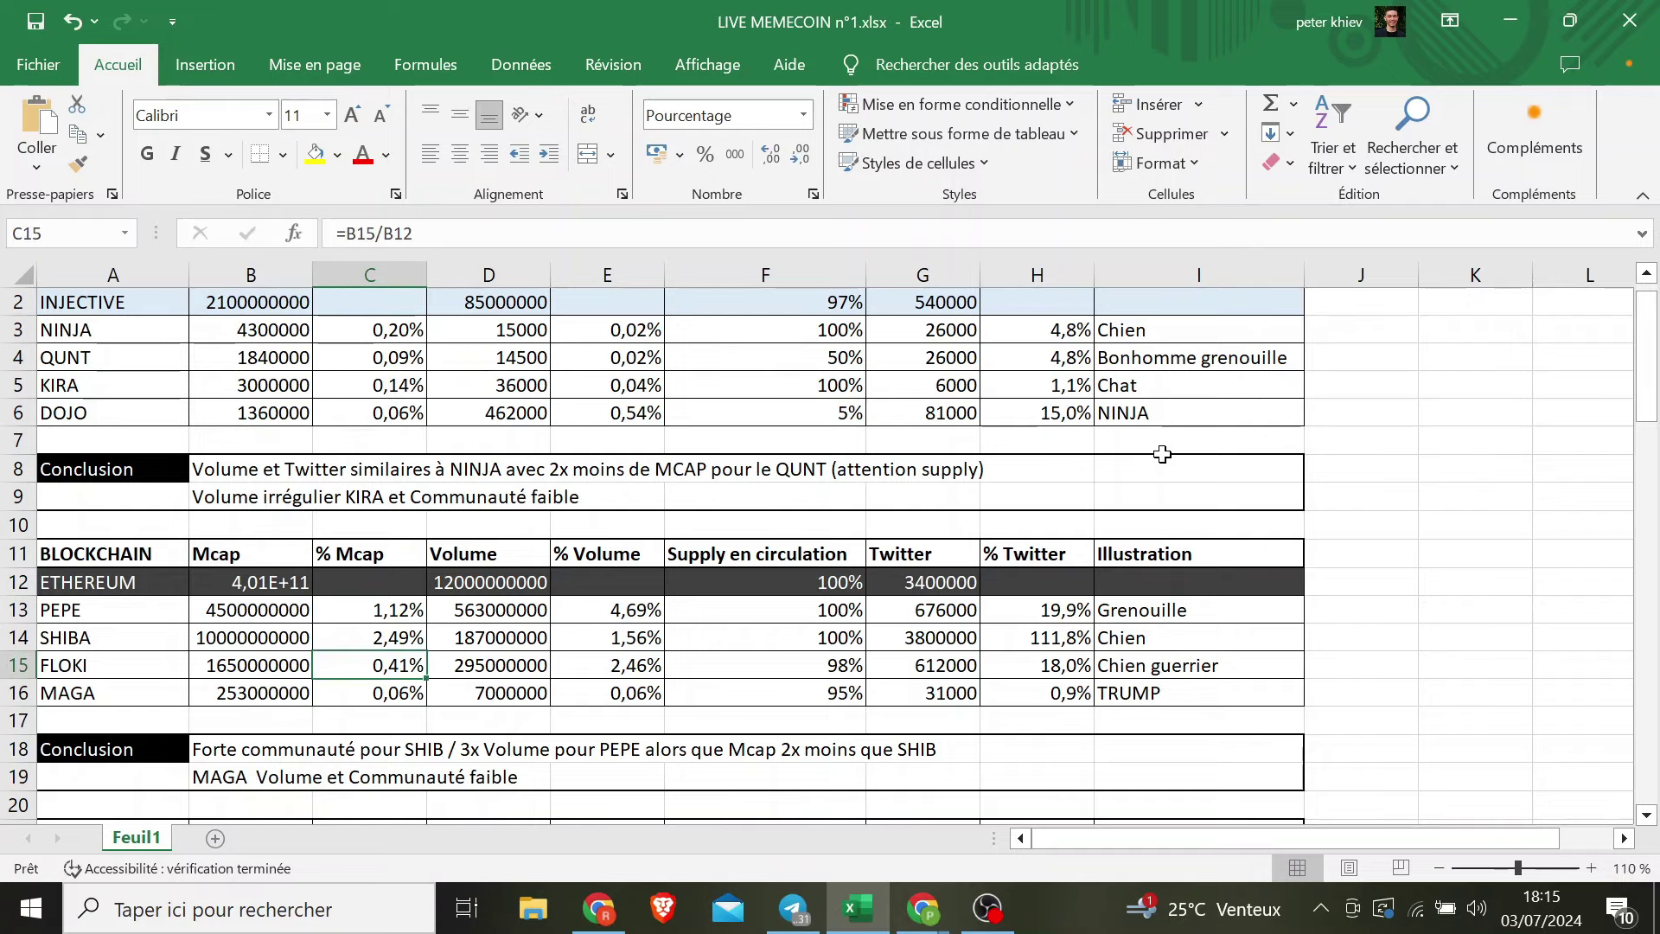
key(Down)
key(Down)
key(Down)
key(Down)
key(Down)
key(Down)
key(Down)
key(Down)
key(Down)
key(Down)
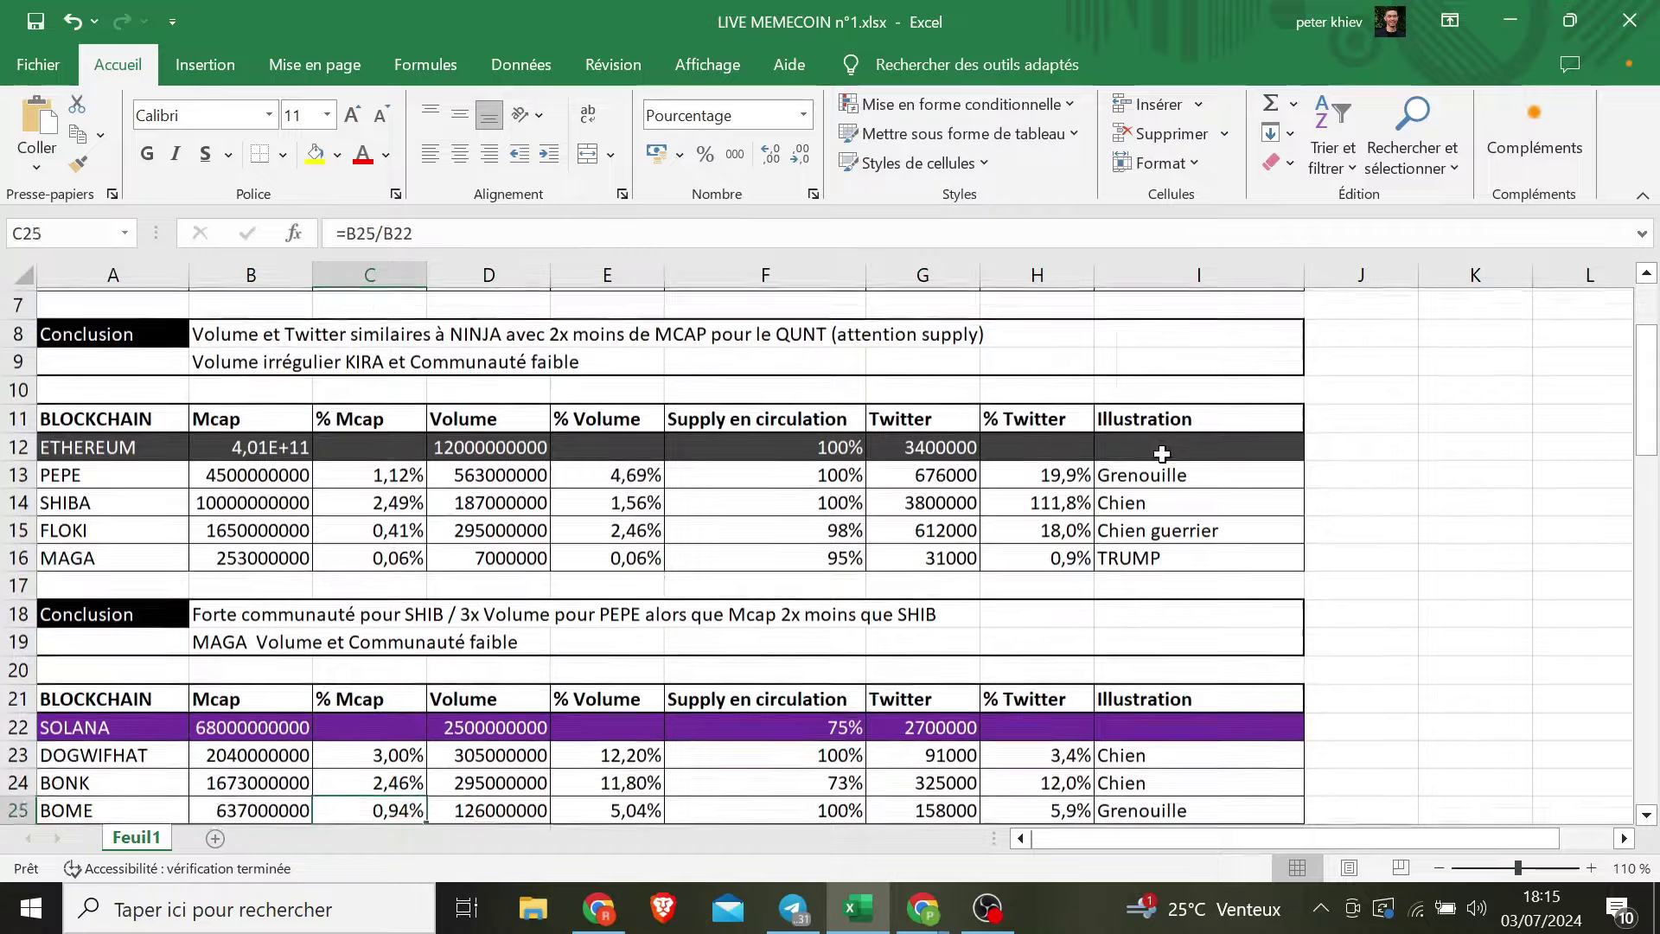
- Compare the % Mcap values of the Solana memecoins down to WEN
key(Down)
key(Up)
key(Up)
key(Down)
key(Up)
key(Up)
key(Up)
key(Up)
key(Up)
key(Up)
key(Up)
key(Left)
key(Left)
key(Right)
key(Right)
key(Down)
key(Down)
key(Down)
key(Down)
key(Down)
key(Down)
key(Down)
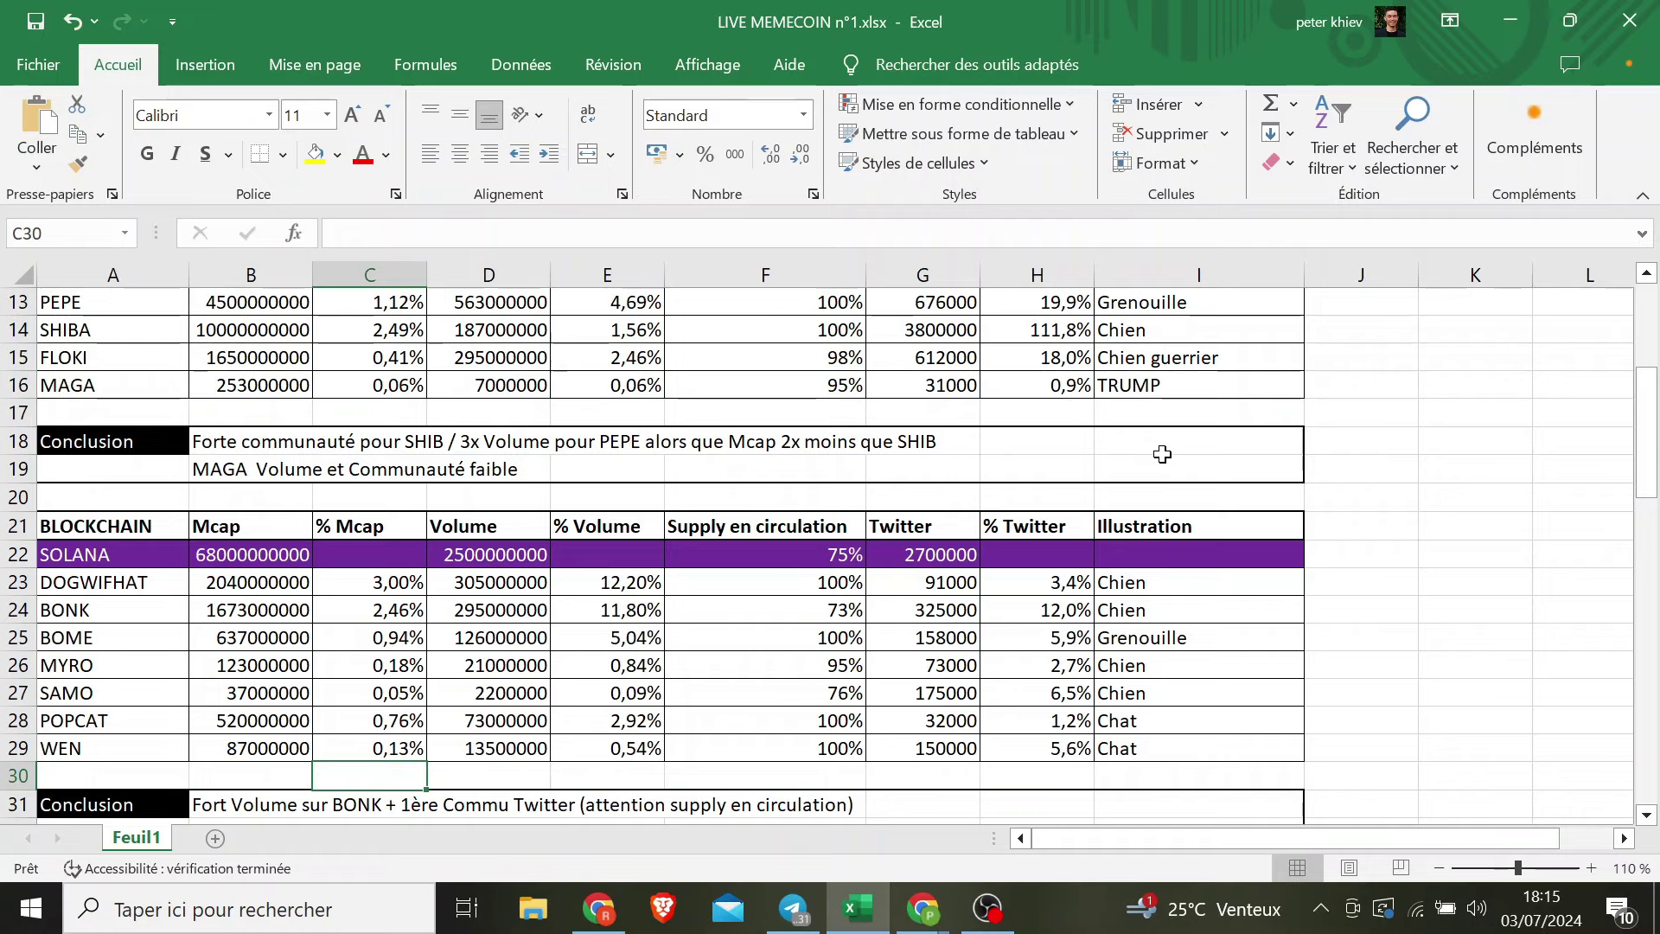
- Read the Solana table's conclusion lines about BONK and WEN alongside the coins' figures
key(Down)
key(Down)
key(Down)
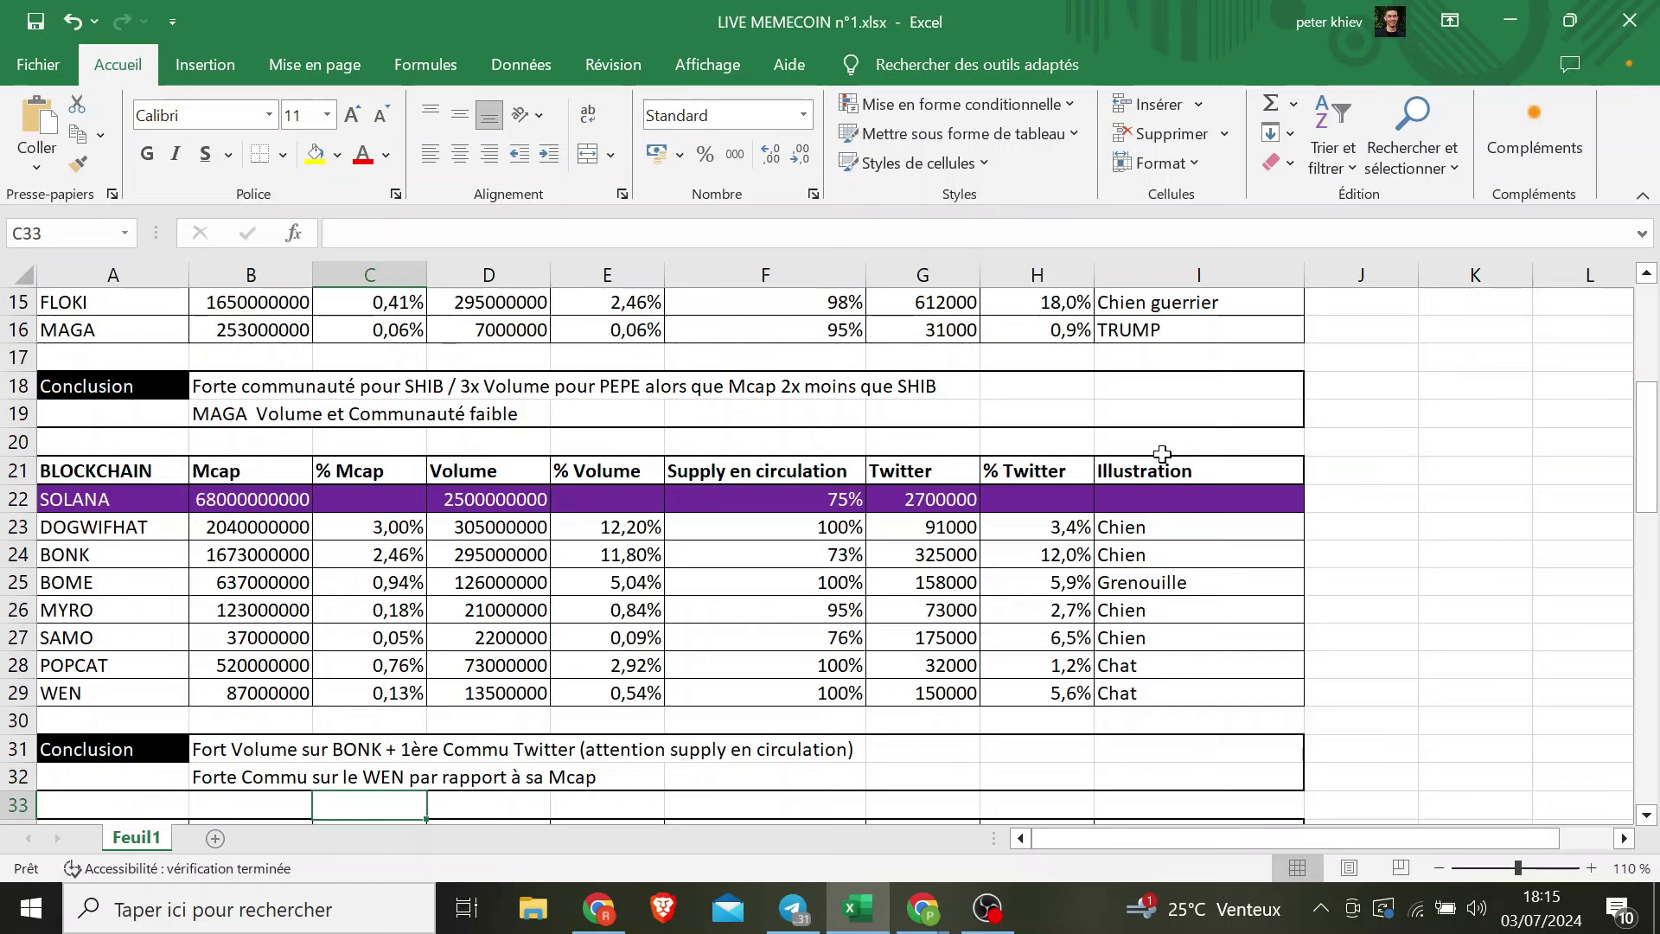
key(Up)
key(Up)
key(Up)
key(Up)
key(Down)
key(Down)
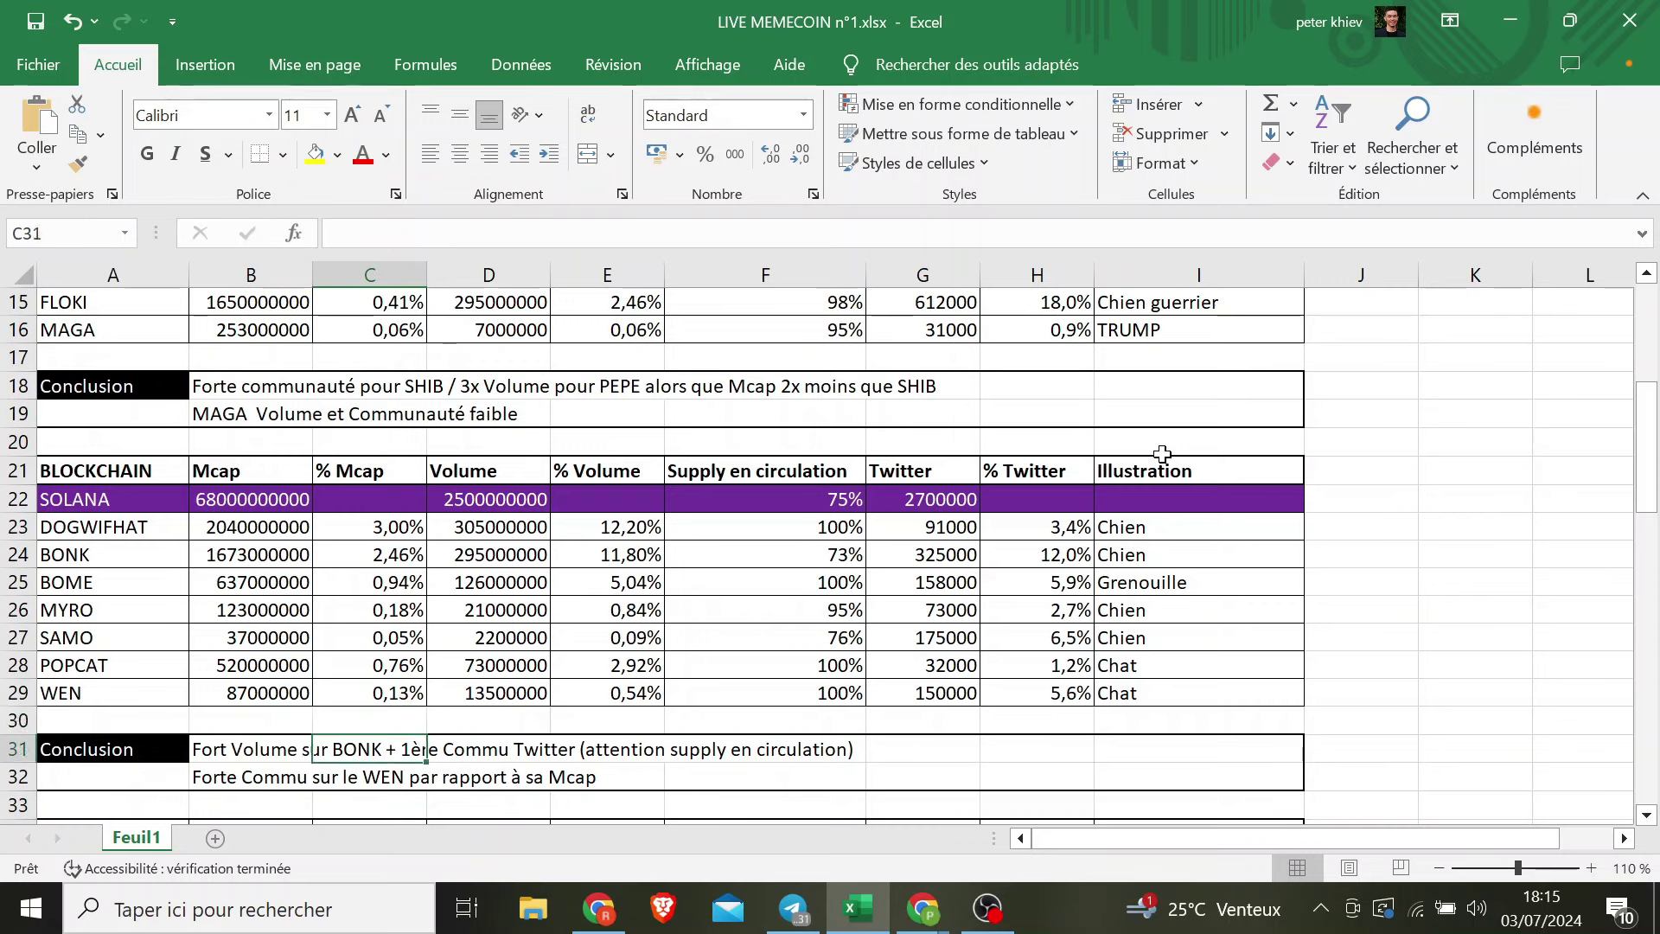
- Examine BONK's Volume and % Volume in the Solana table alongside the conclusion about its strong volume
key(Right)
key(Up)
key(Up)
key(Up)
key(Up)
key(Up)
key(Up)
key(Up)
key(Right)
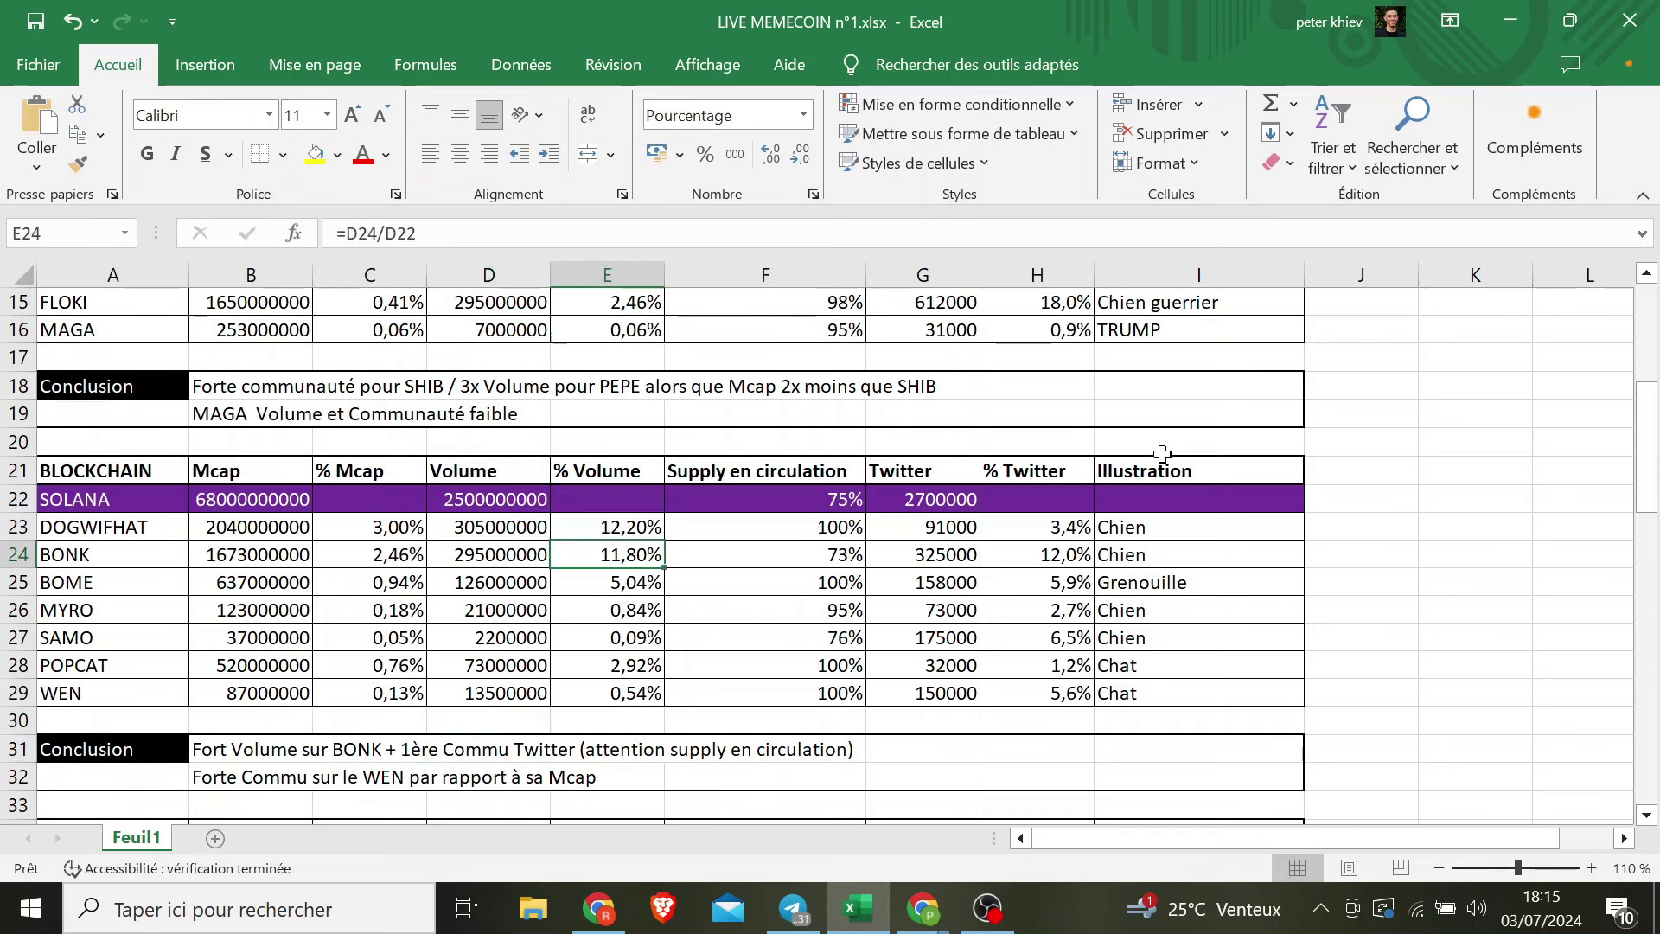
key(Left)
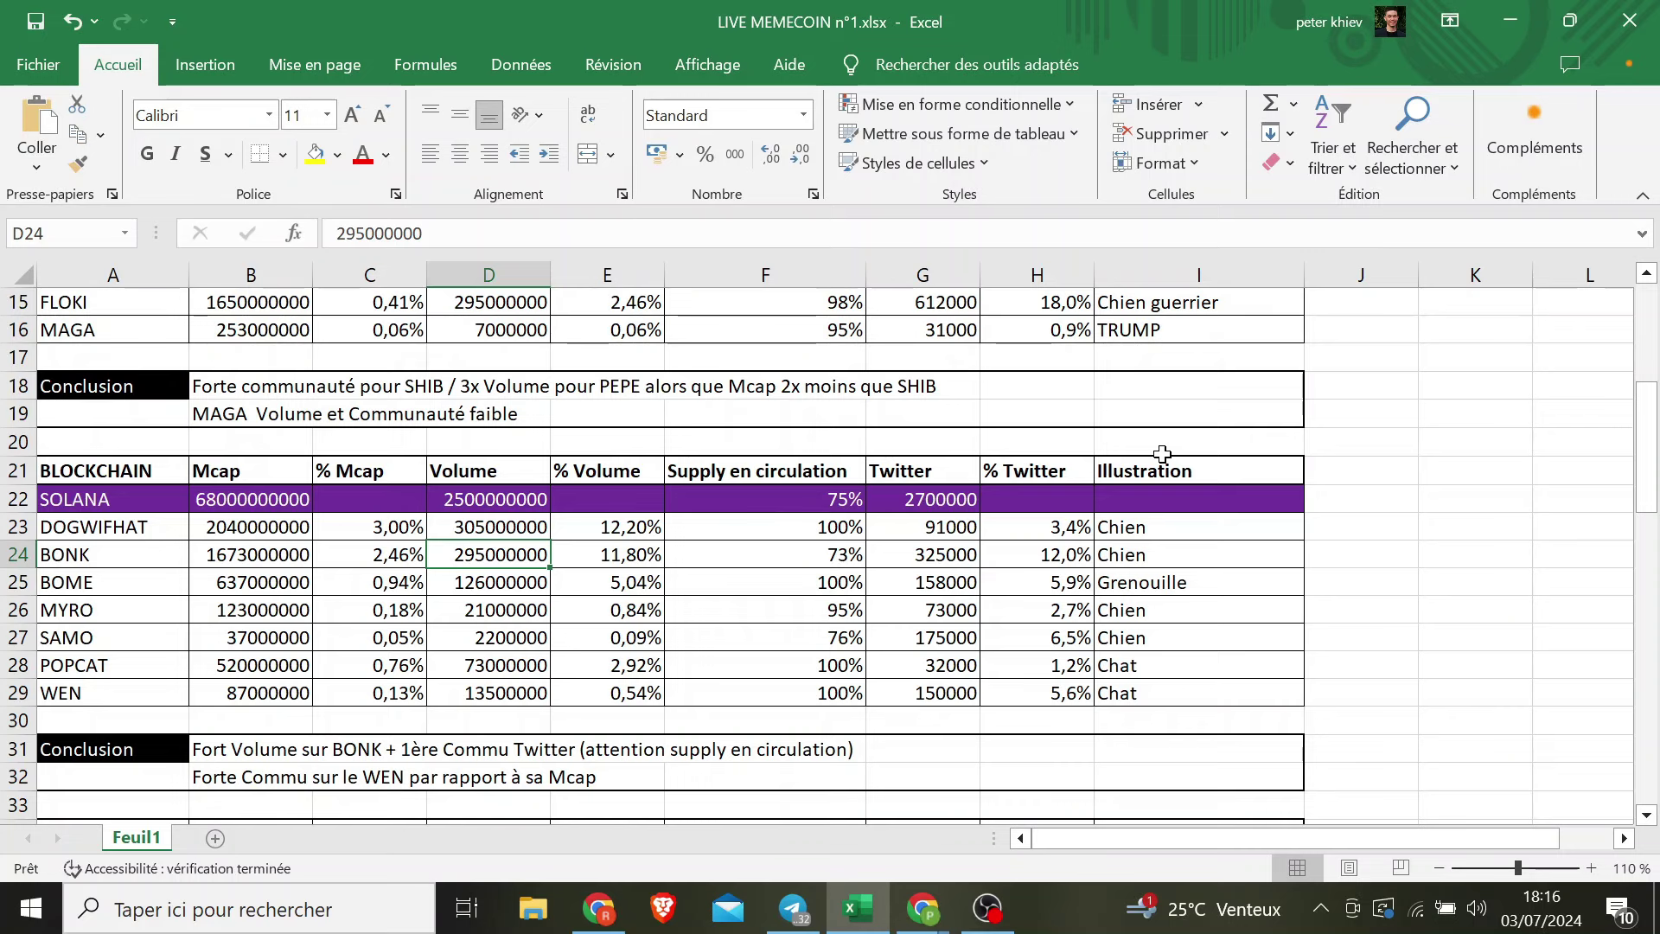
- Review WEN's row in the Solana table, from its name through % Mcap to its Twitter figure
key(Left)
key(Down)
key(Down)
key(Down)
key(Down)
key(Down)
key(Down)
key(Left)
key(Up)
key(Left)
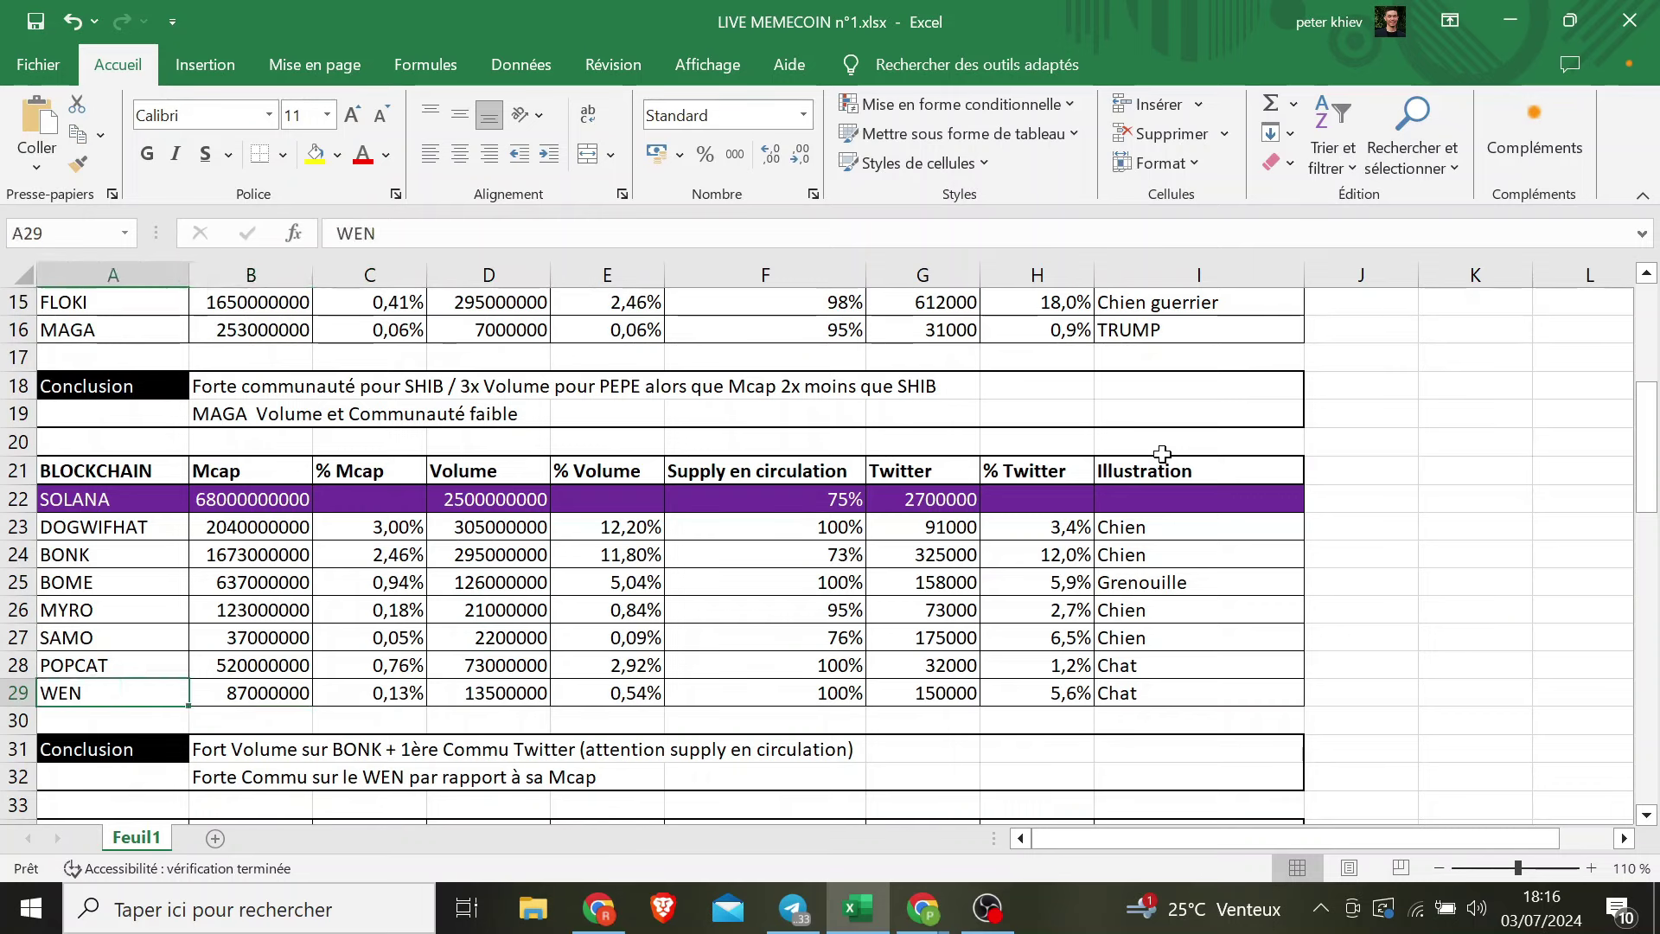
key(Right)
key(Right)
key(Right)
key(Right)
key(Right)
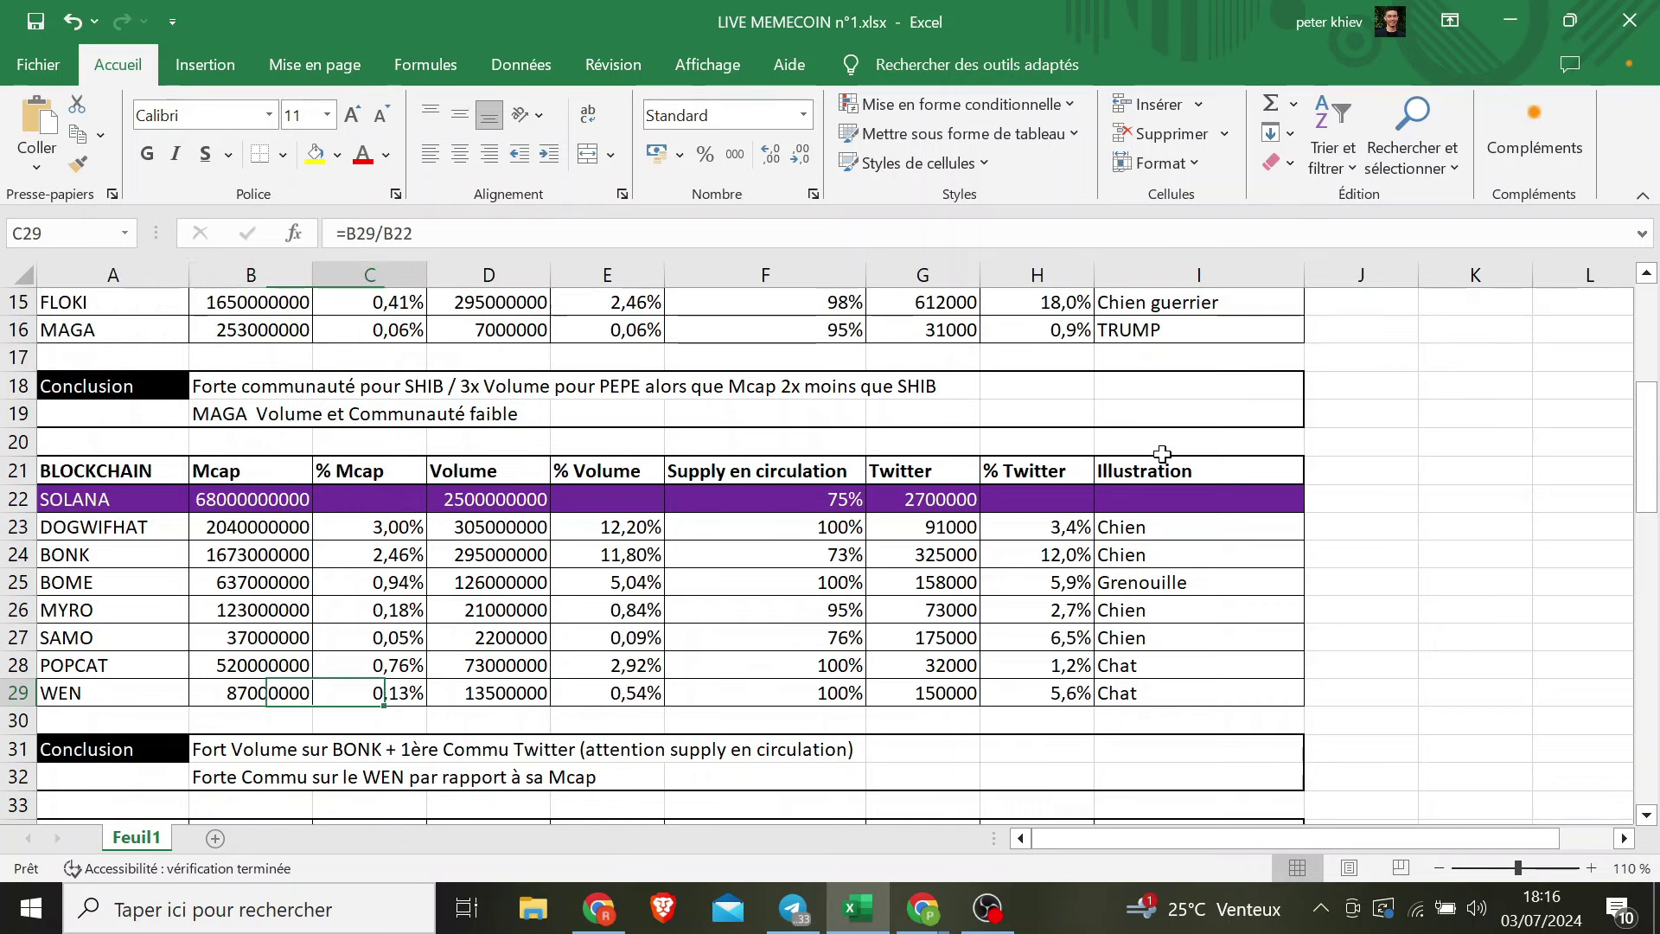
key(Right)
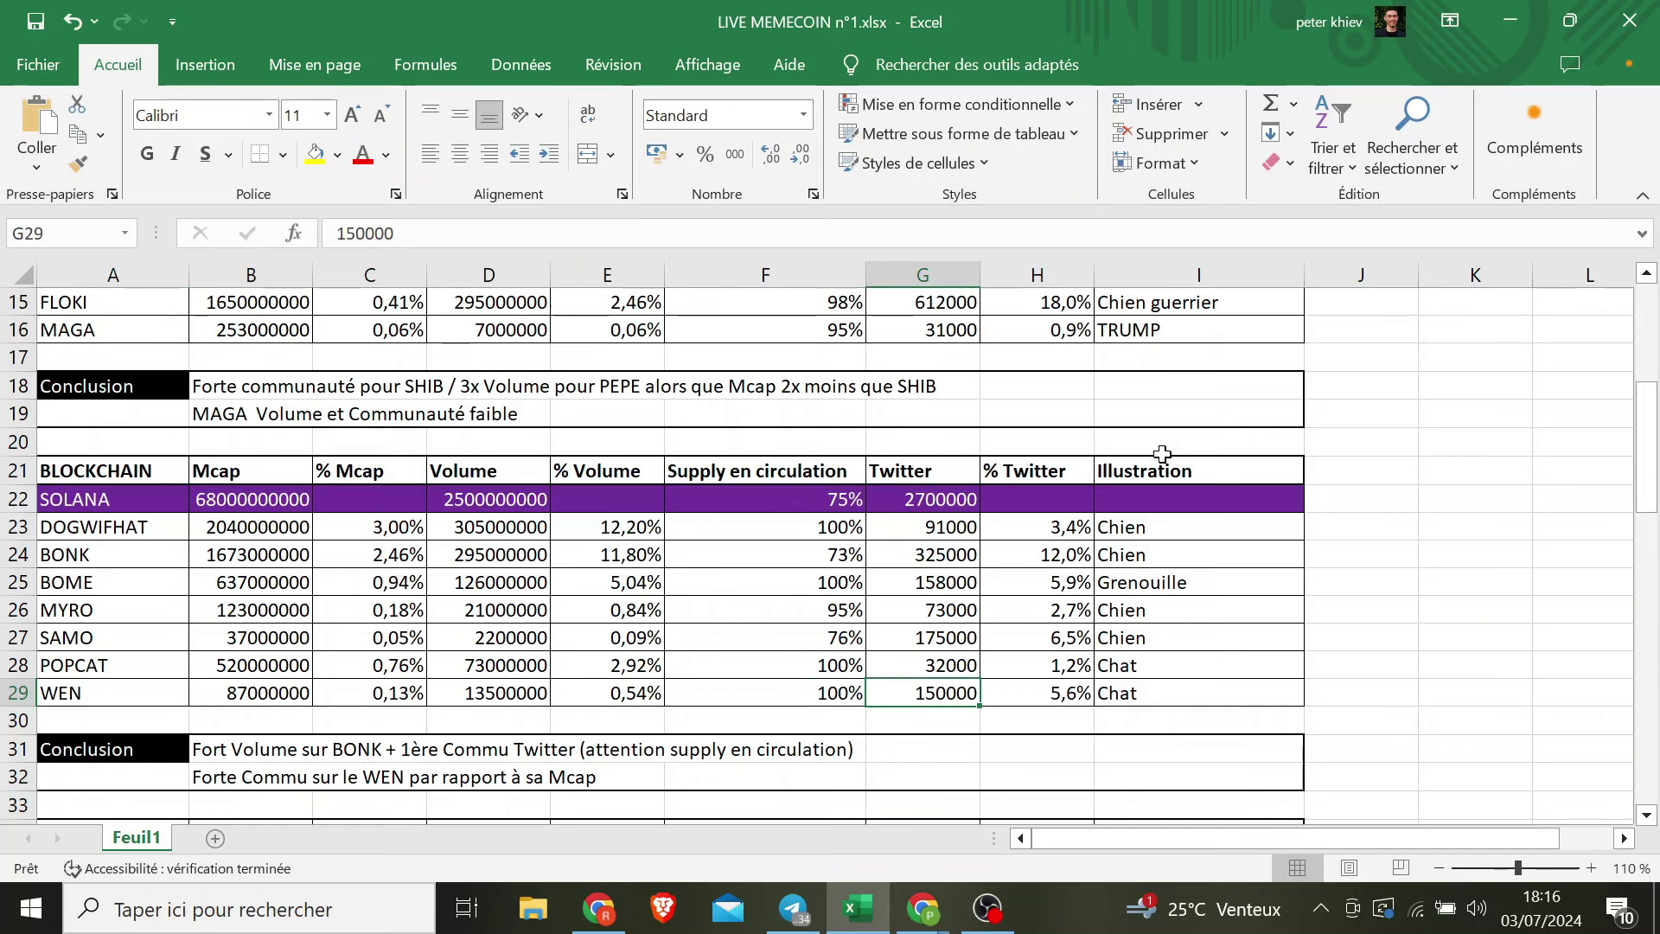
- Compare SAMO's Twitter following and % Mcap with those of WEN and POPCAT in the Solana table
key(Up)
key(Down)
key(Up)
key(Up)
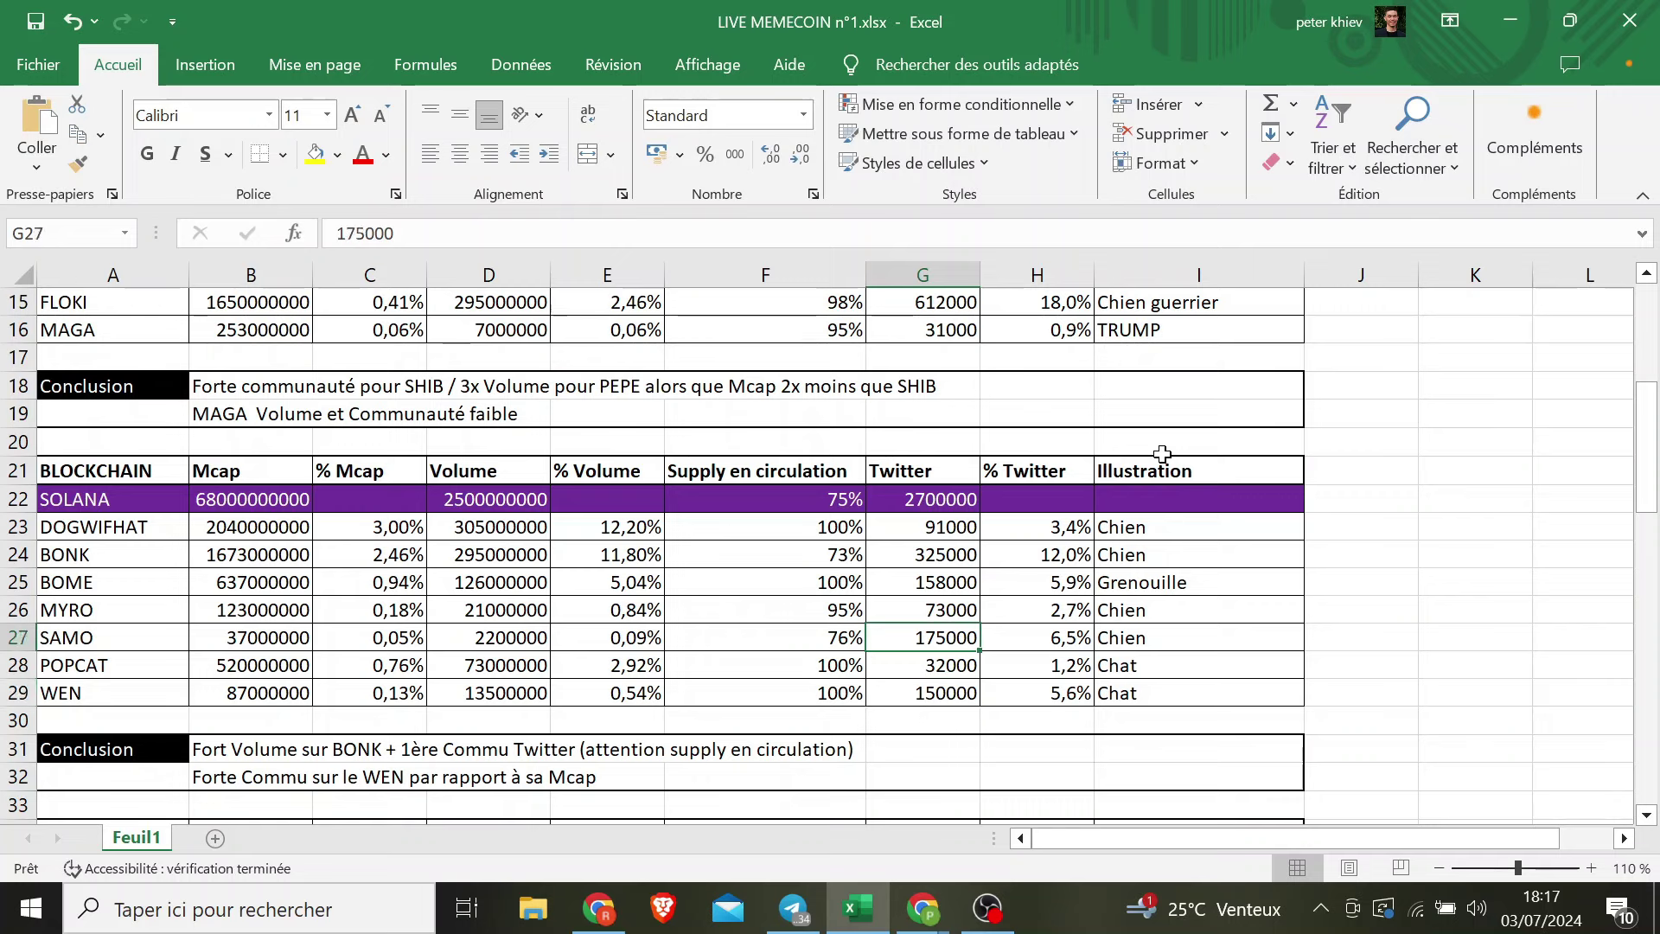
key(Left)
key(Left)
key(Left)
key(Left)
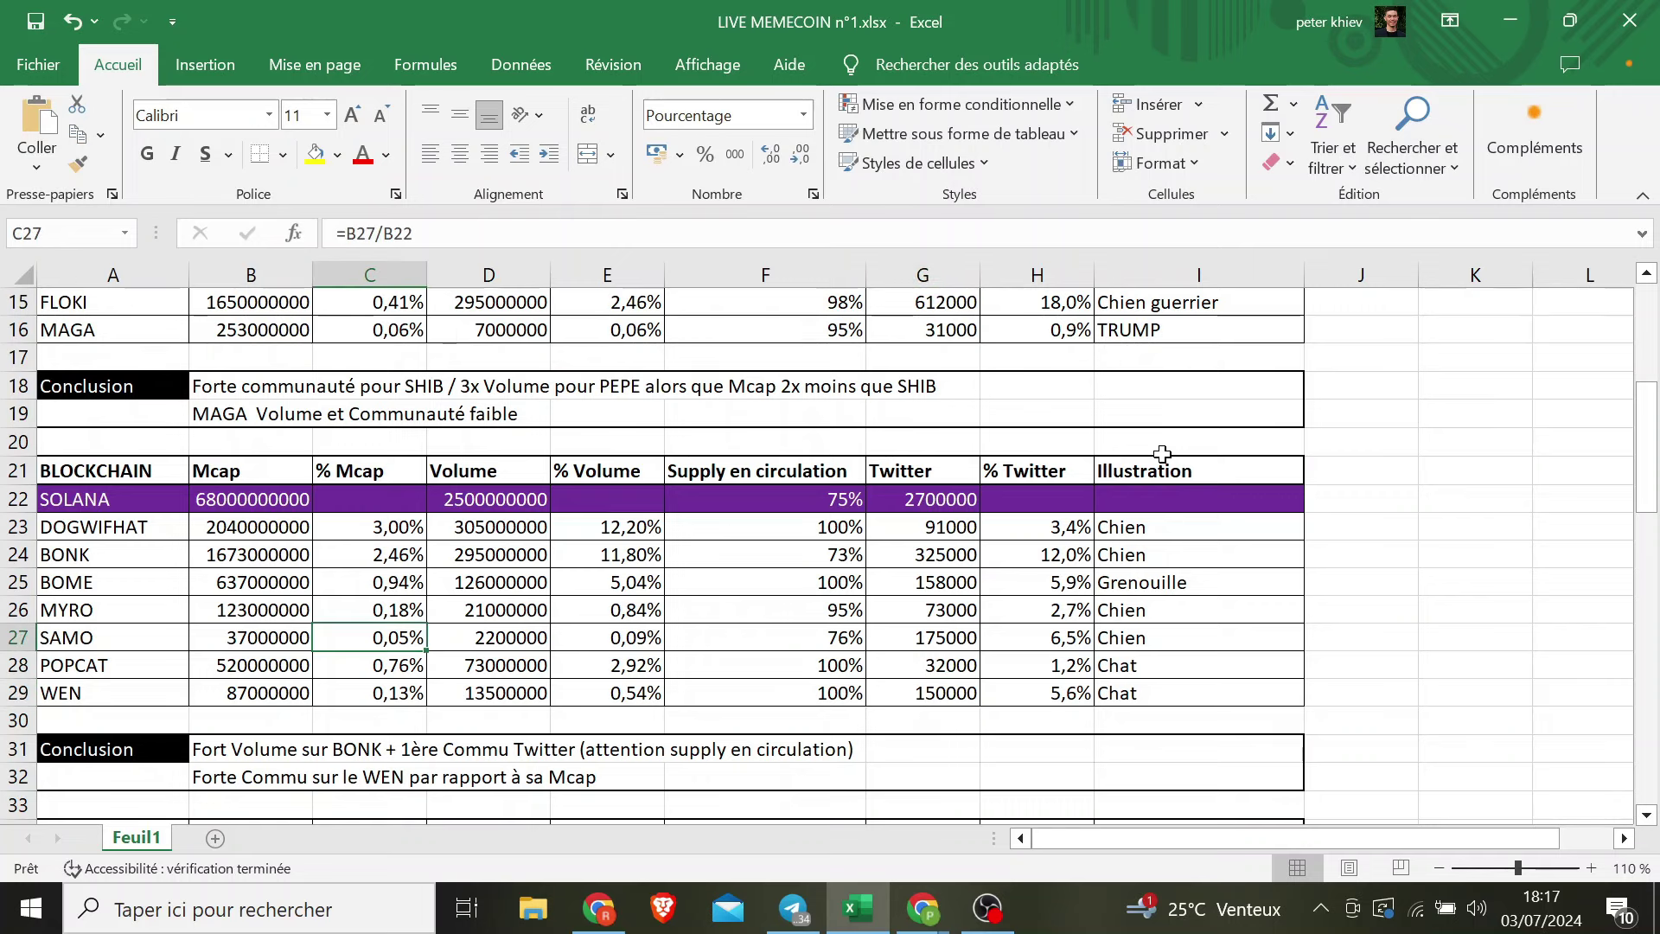
key(Right)
key(Right)
key(Right)
key(Right)
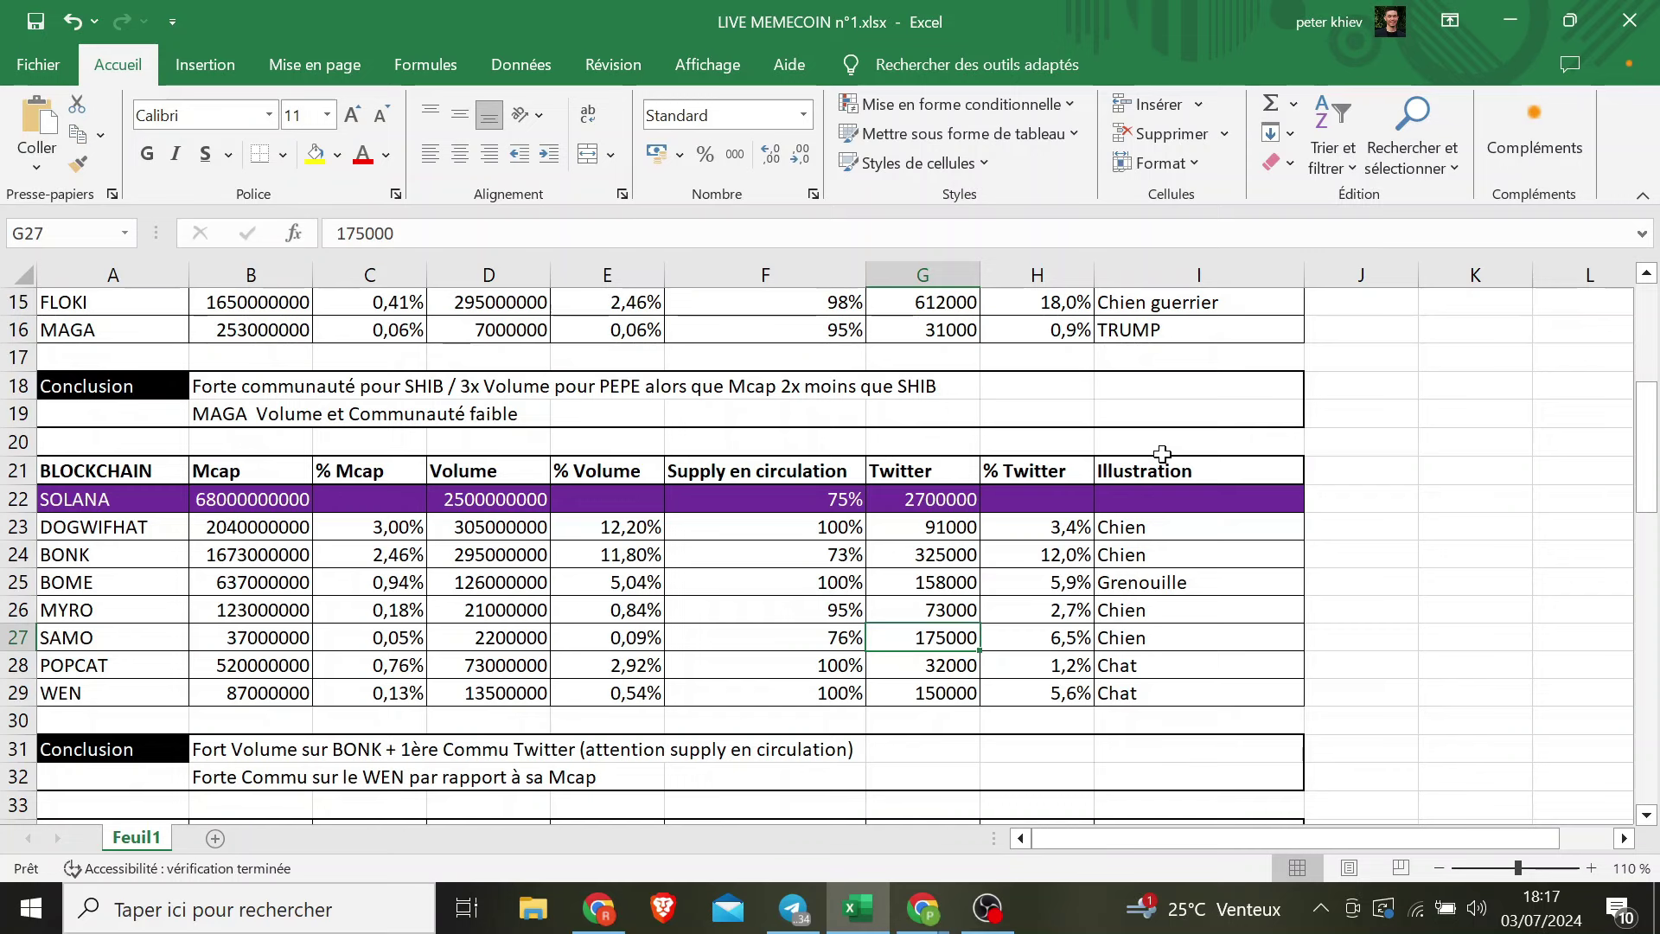
- Review the Illustration column of the Solana memecoins and continue down to the BNB table and its conclusion
key(Down)
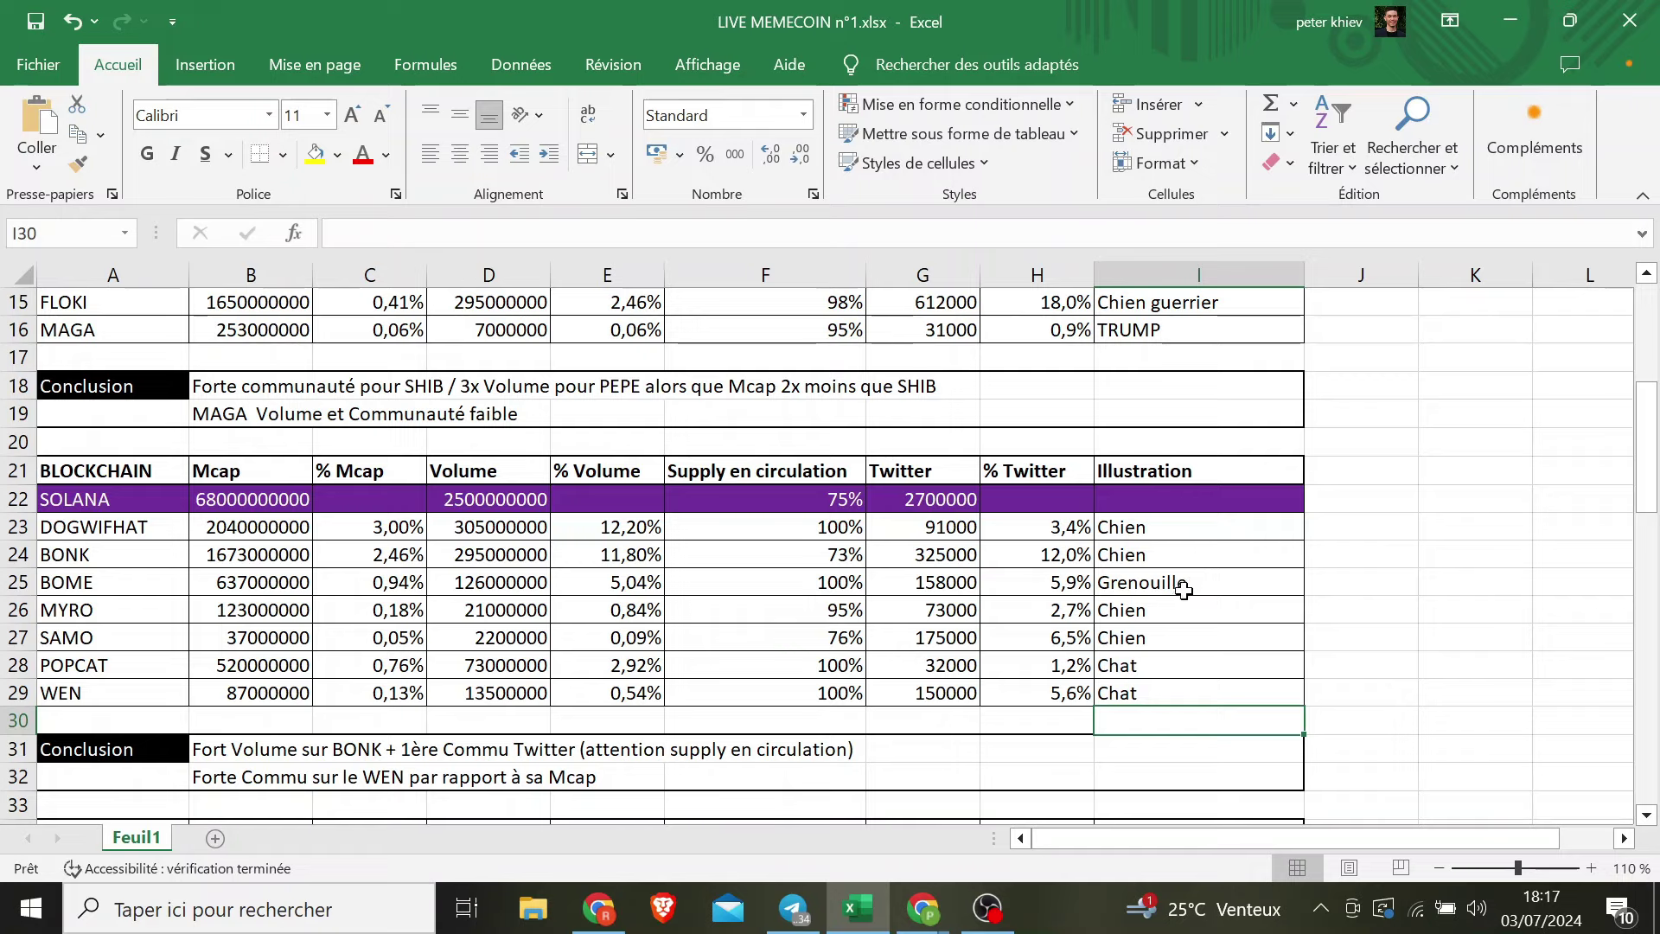
key(Down)
key(Down)
key(Down)
key(Down)
key(Down)
key(Down)
key(Down)
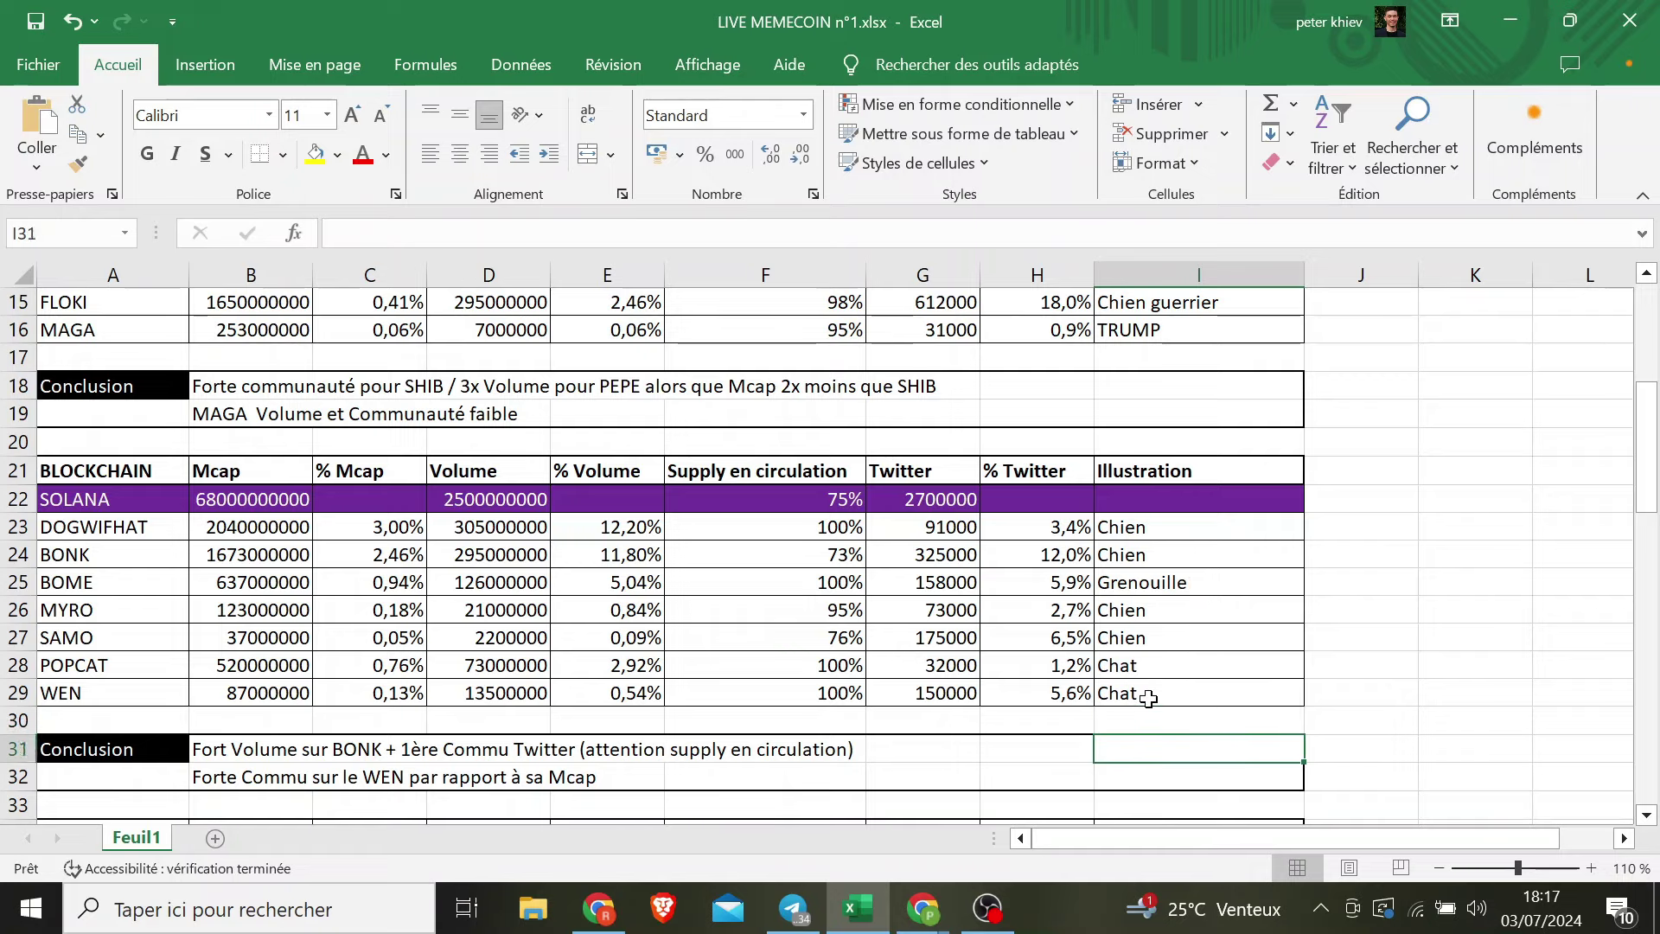
key(Down)
key(Down)
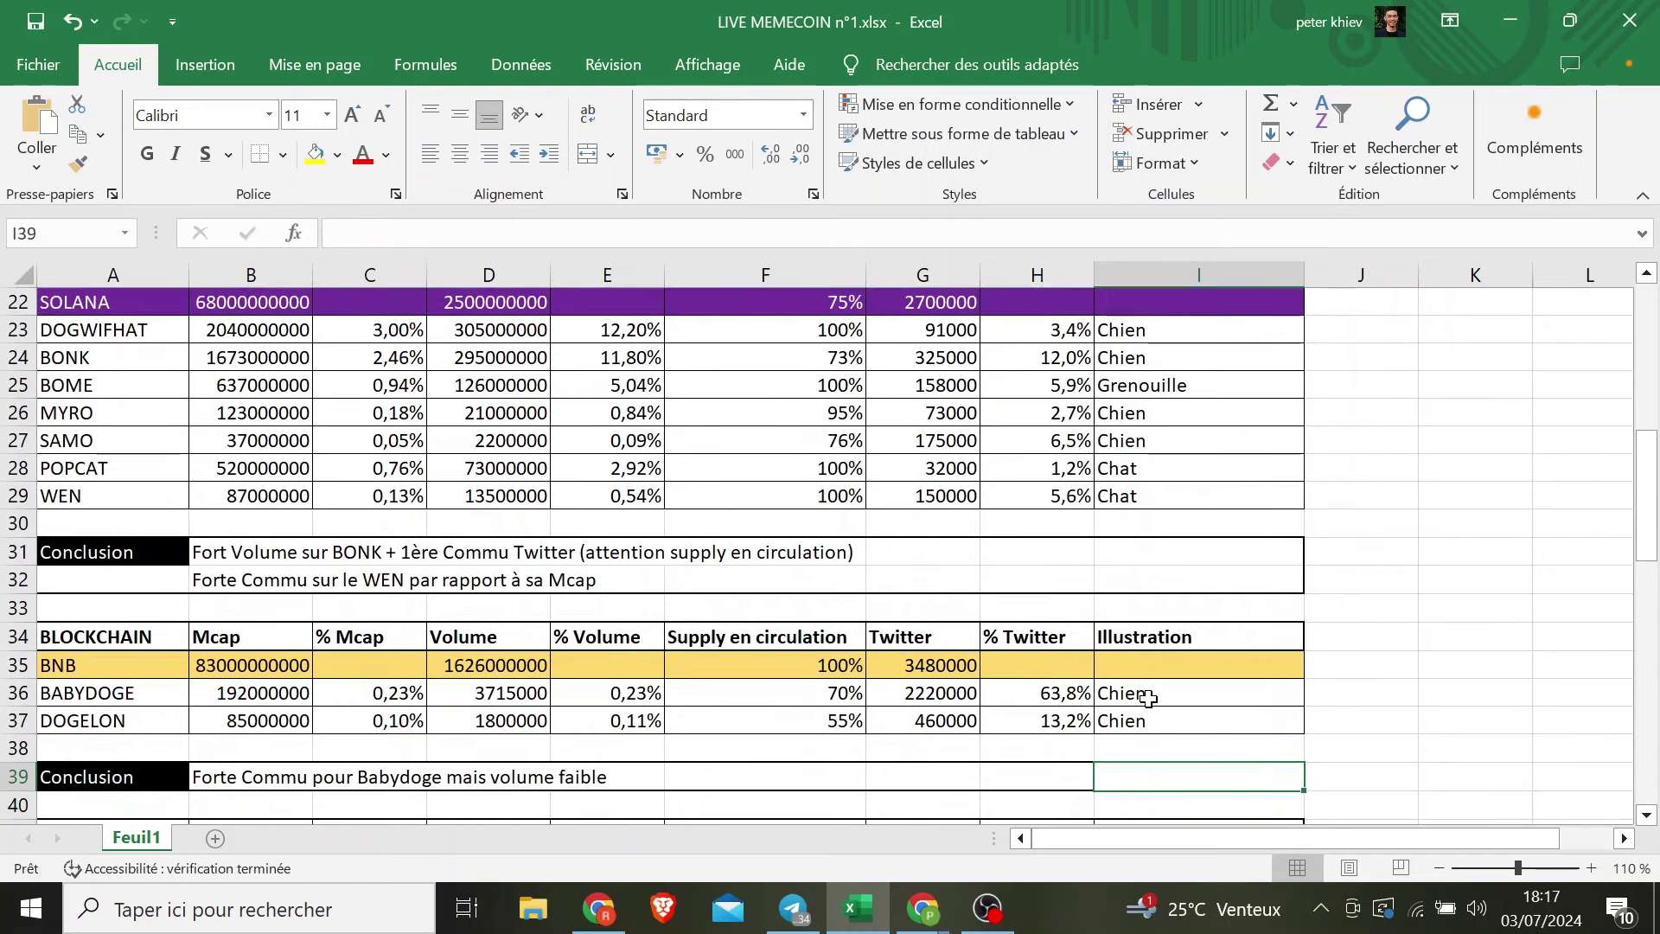
- Examine BNB's Mcap and the BABYDOGE and DOGELON rows in the BNB table
key(Left)
key(Left)
key(Left)
key(Up)
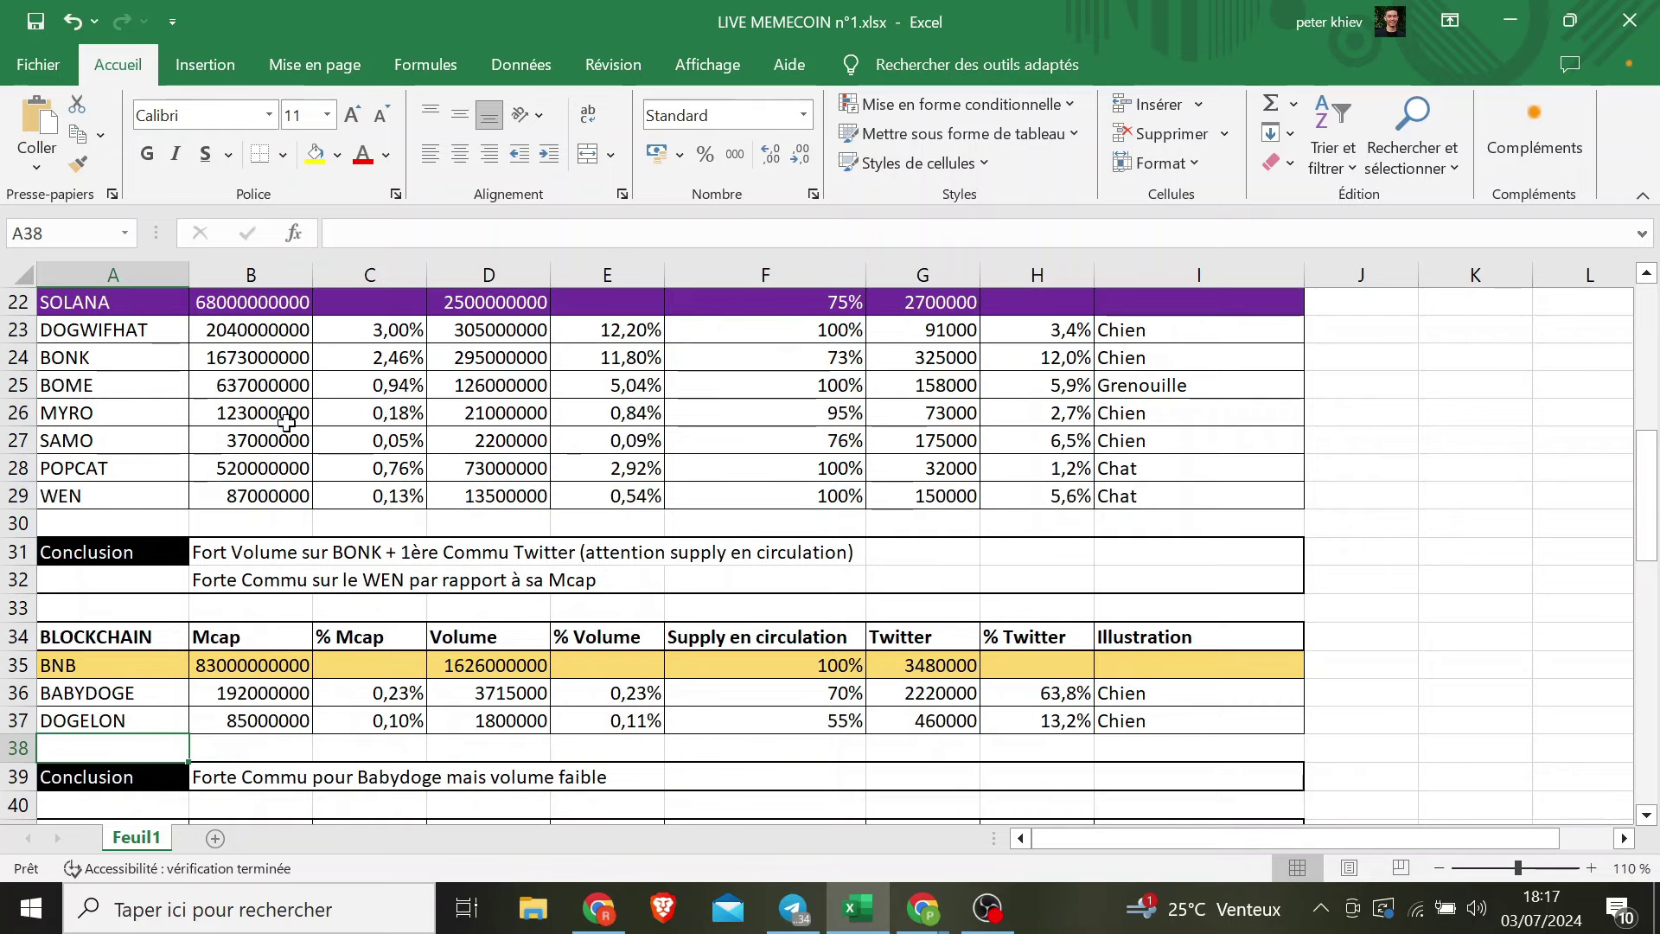
click(263, 670)
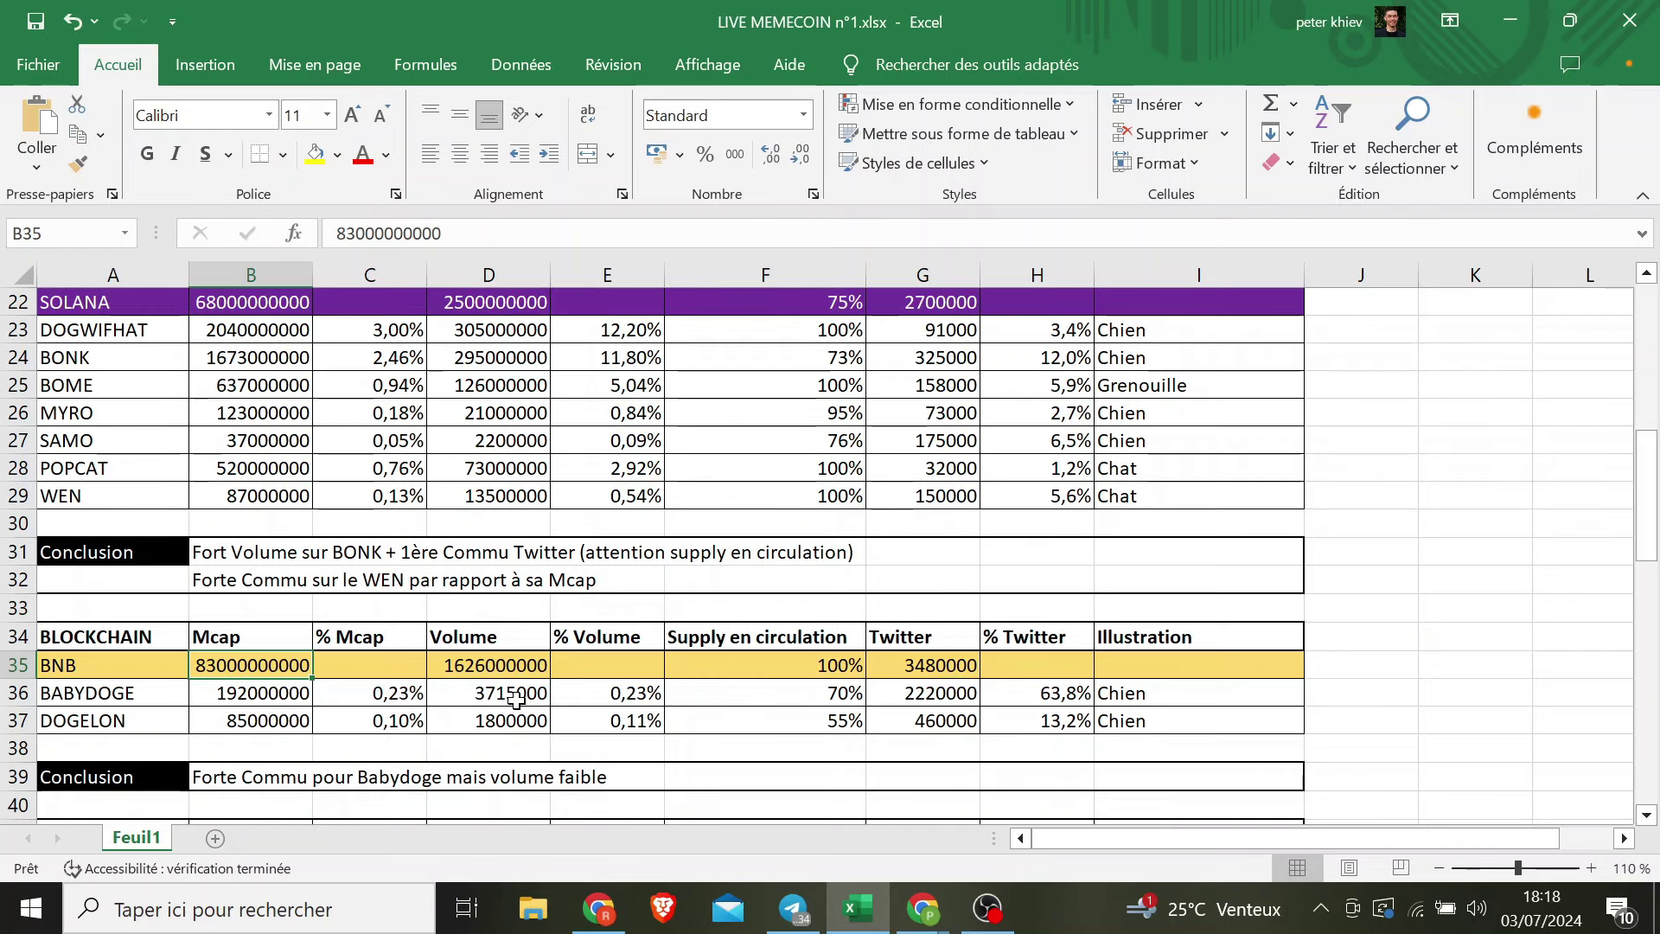
click(177, 699)
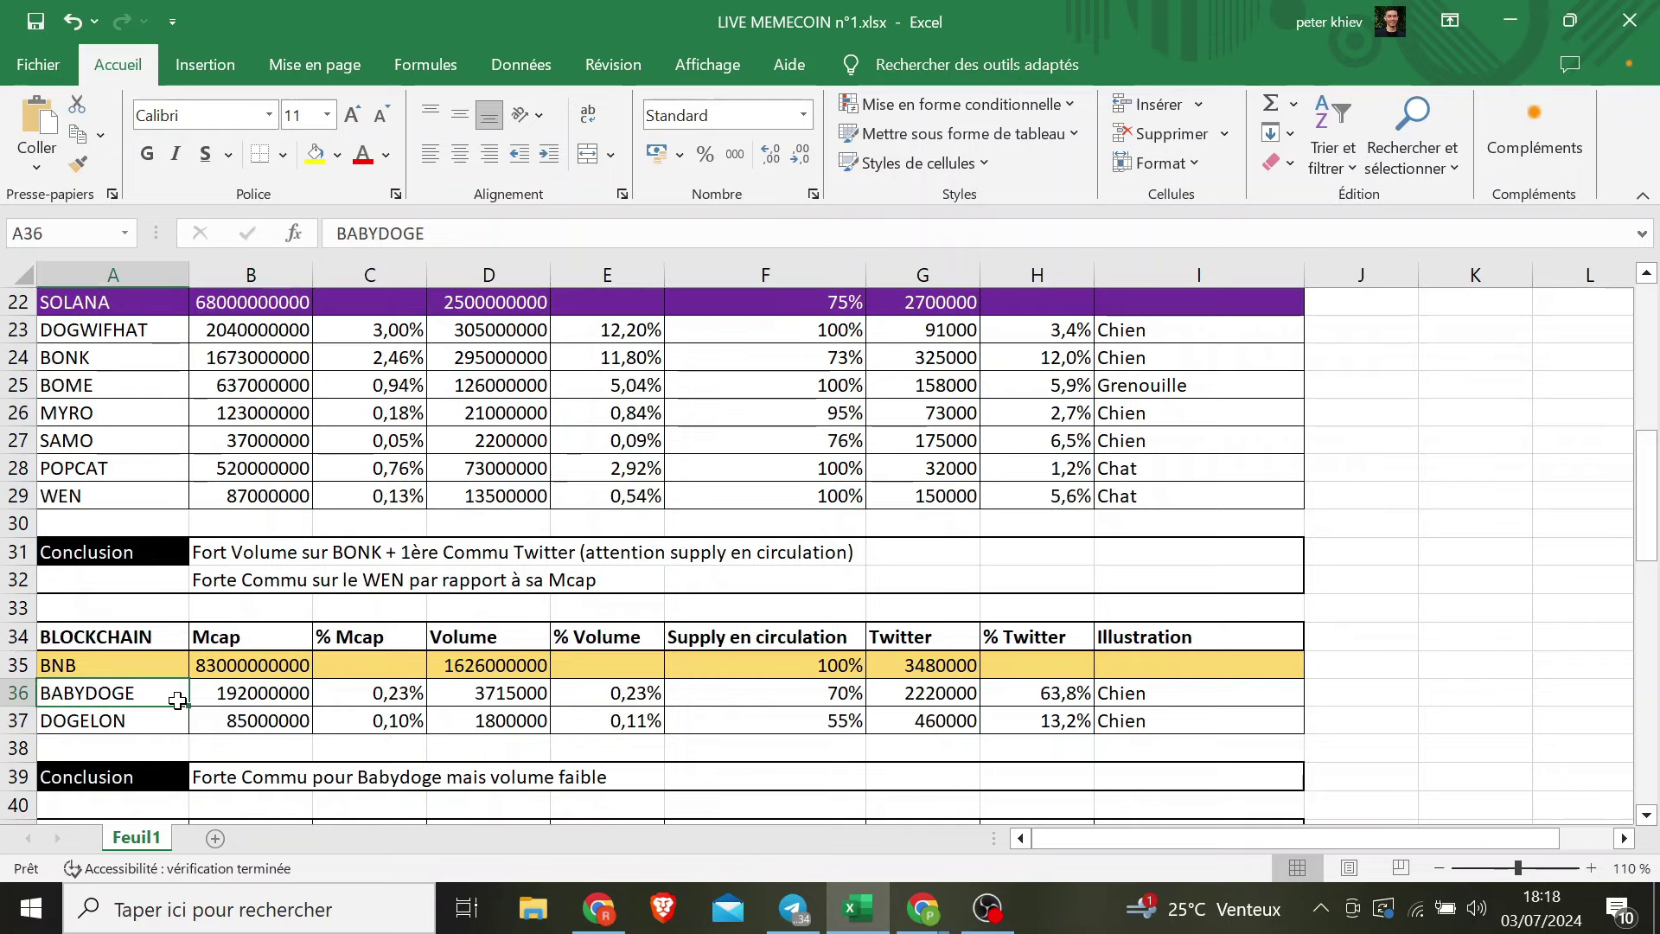
key(Down)
key(Down)
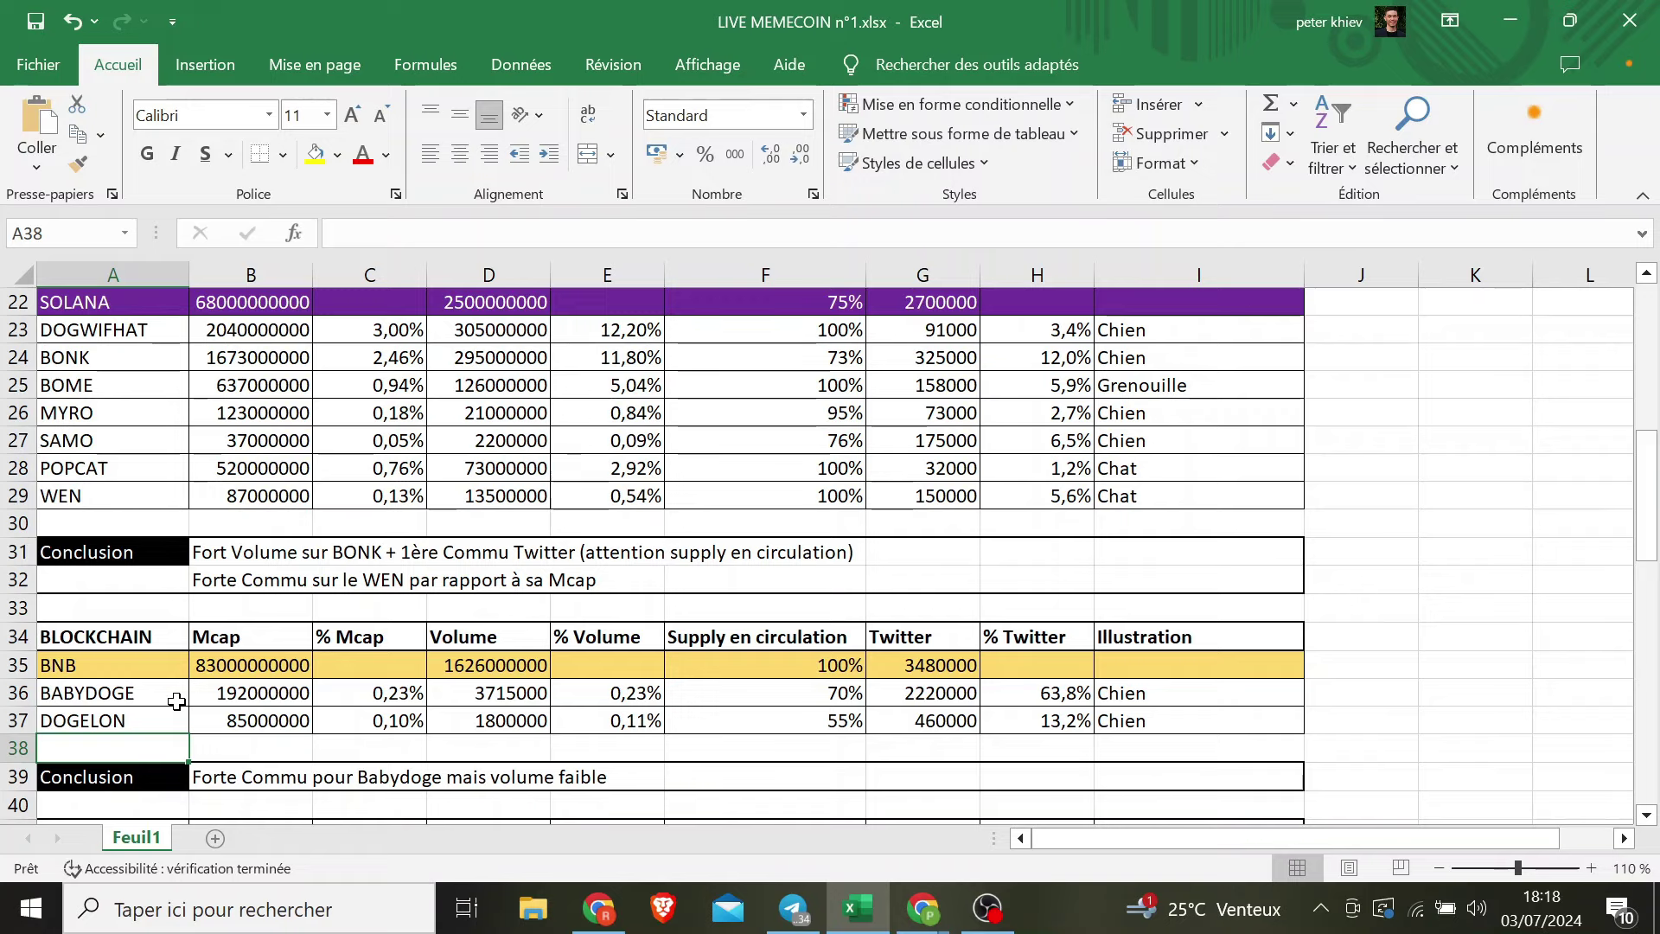
- Compare BRETT's Mcap in the BASE table with BONK's Mcap in the Solana table
key(Down)
key(Down)
key(Down)
key(Down)
key(Down)
key(Down)
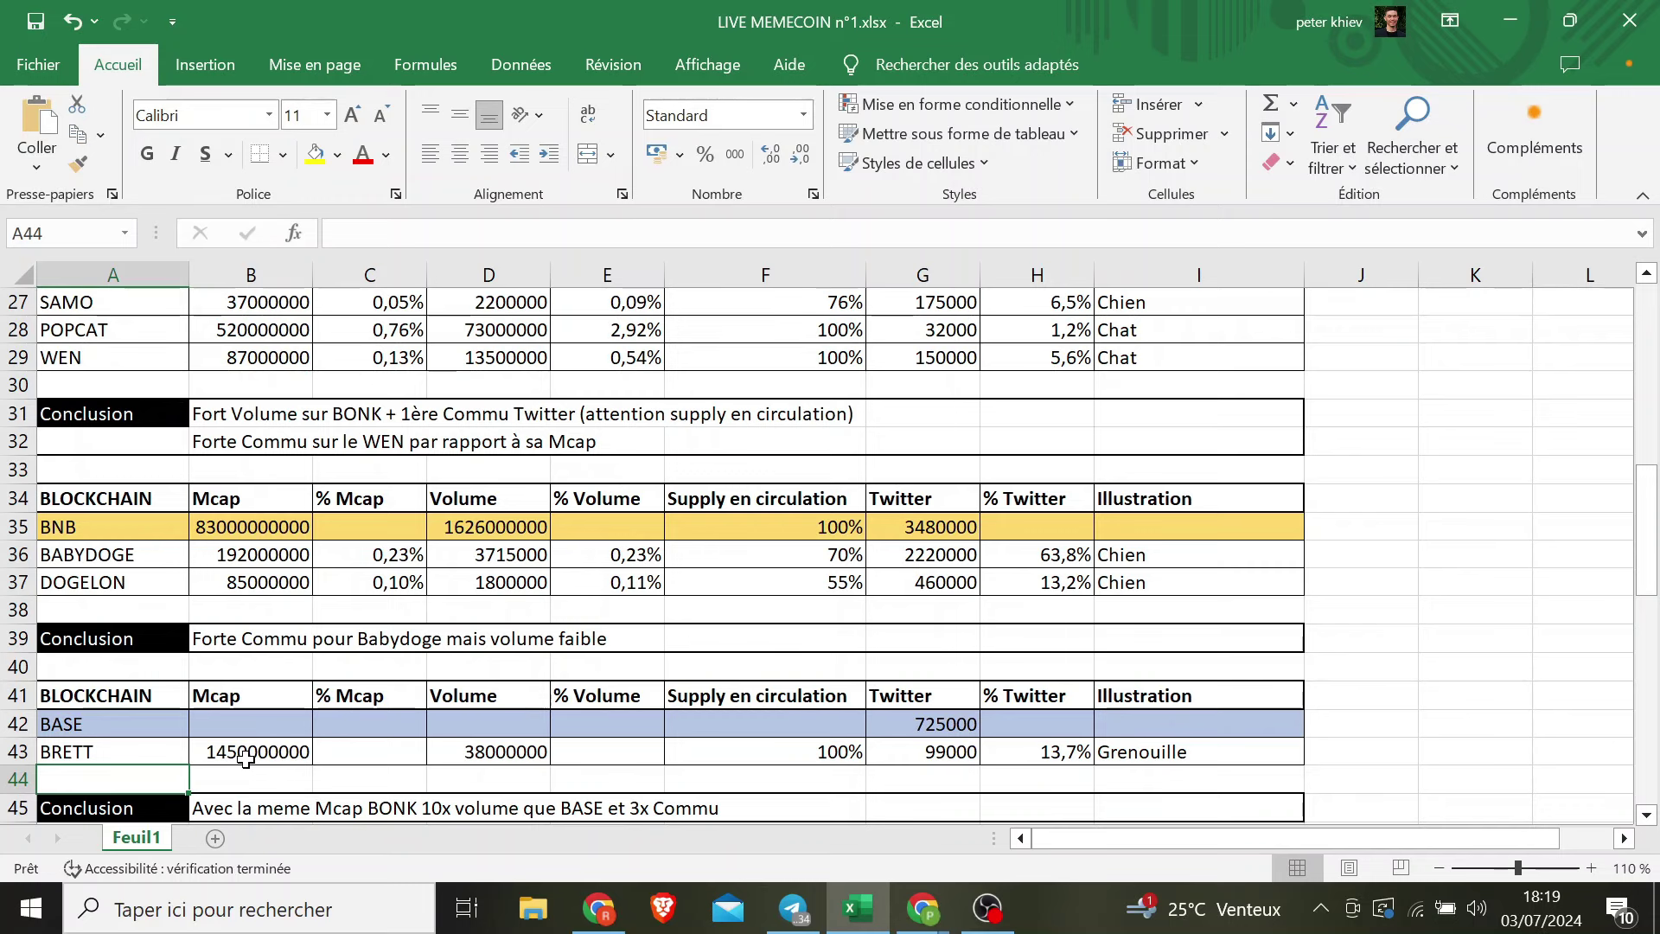
click(283, 764)
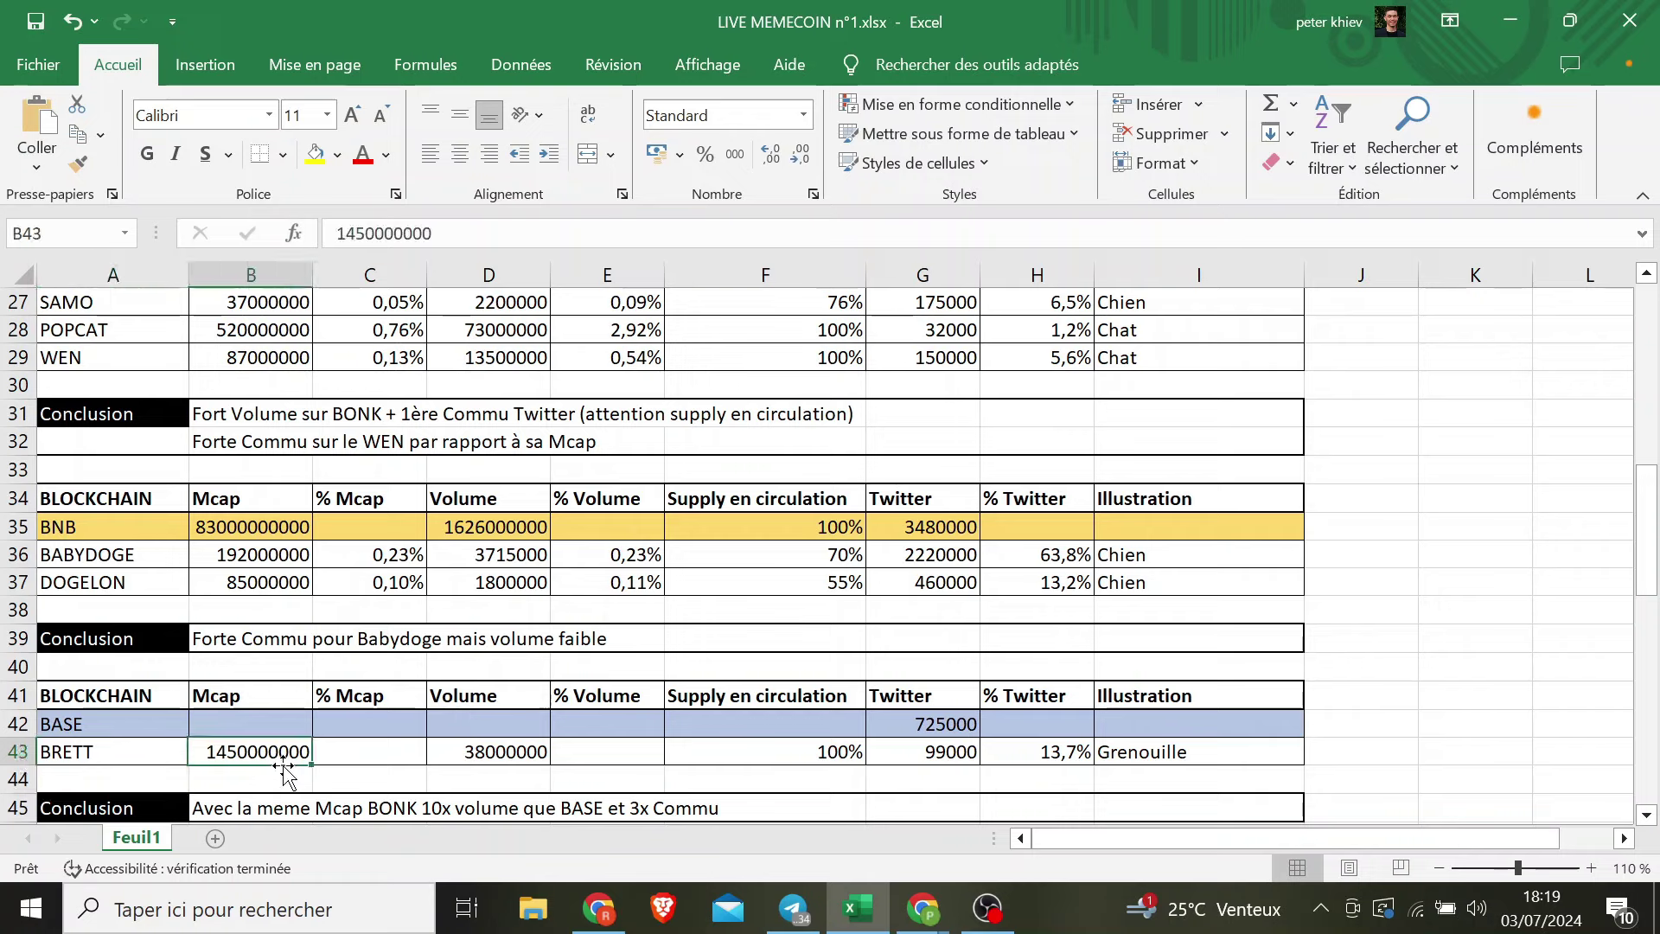
drag(1654, 553, 1654, 520)
scroll(252, 439, up, 1)
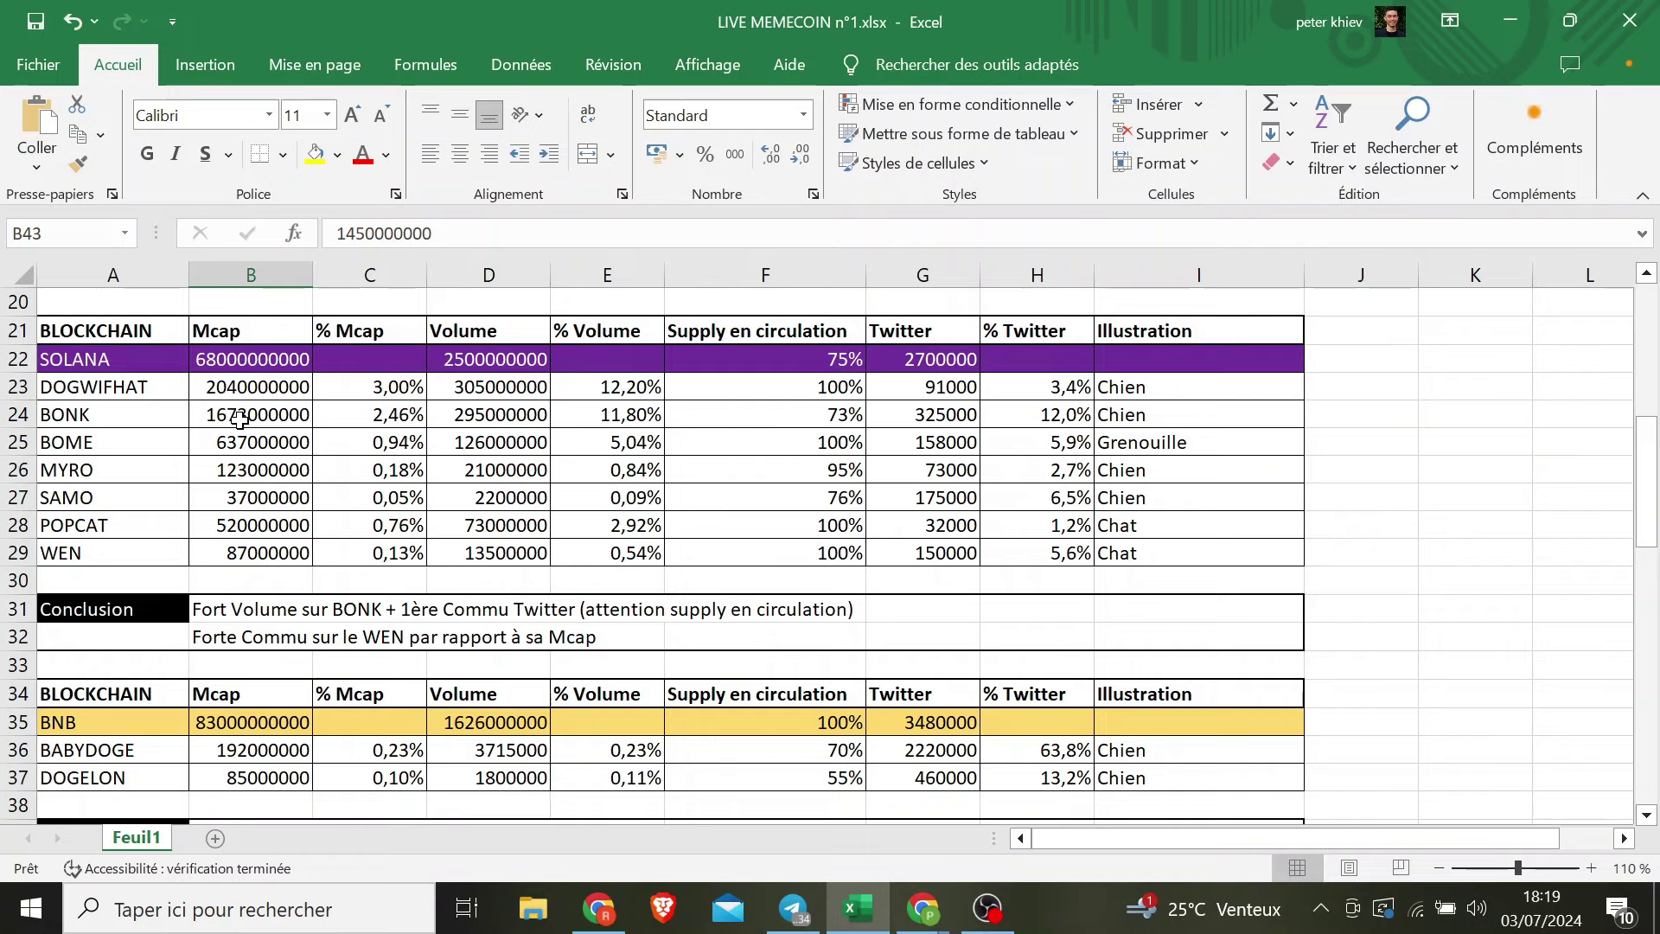
drag(1650, 478, 1654, 524)
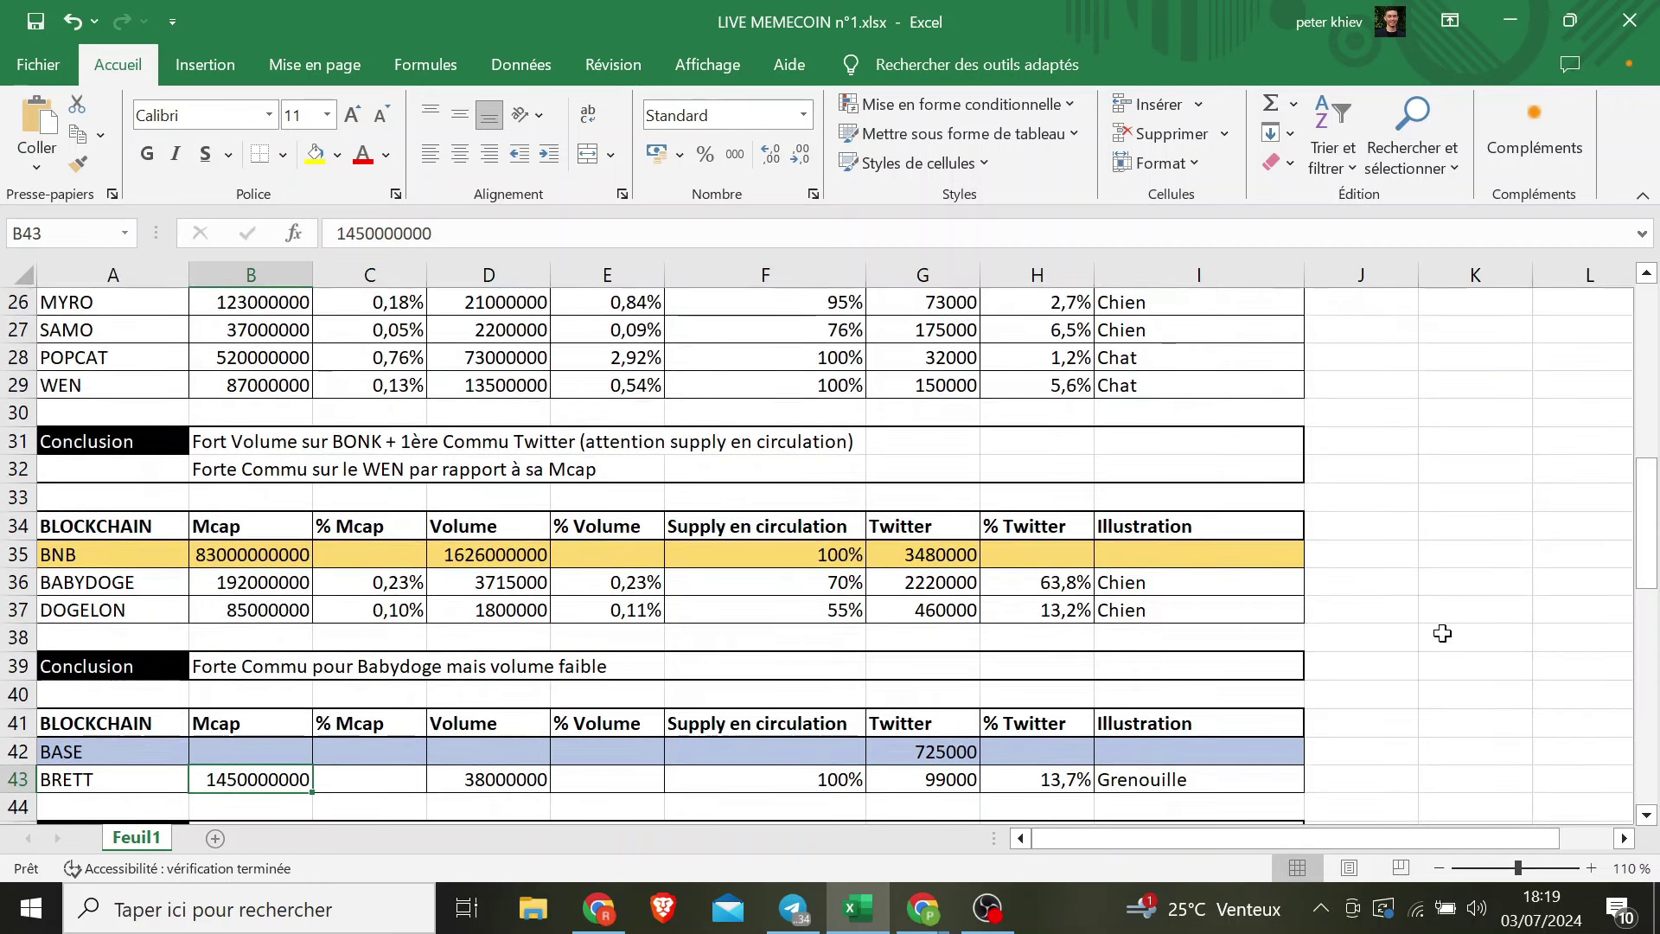
mouse_move(1656, 492)
mouse_down()
mouse_move(1658, 458)
mouse_move(1657, 495)
mouse_up()
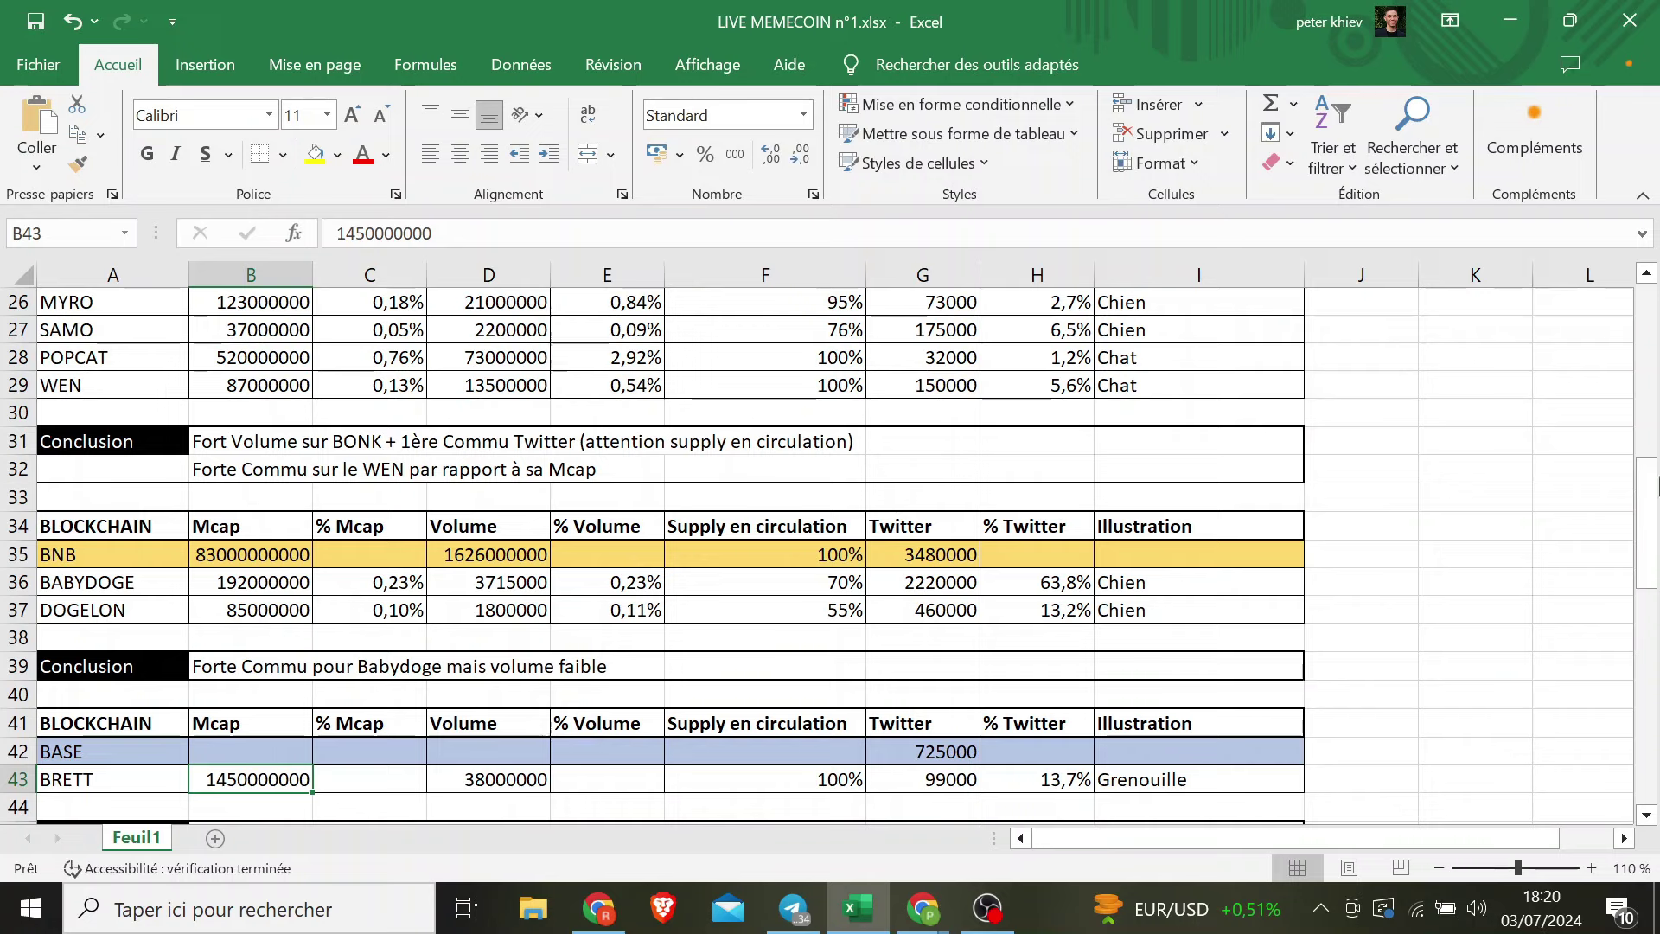
- Check the Solana blockchain's Mcap against the BNB and BASE tables
drag(1655, 493, 1655, 464)
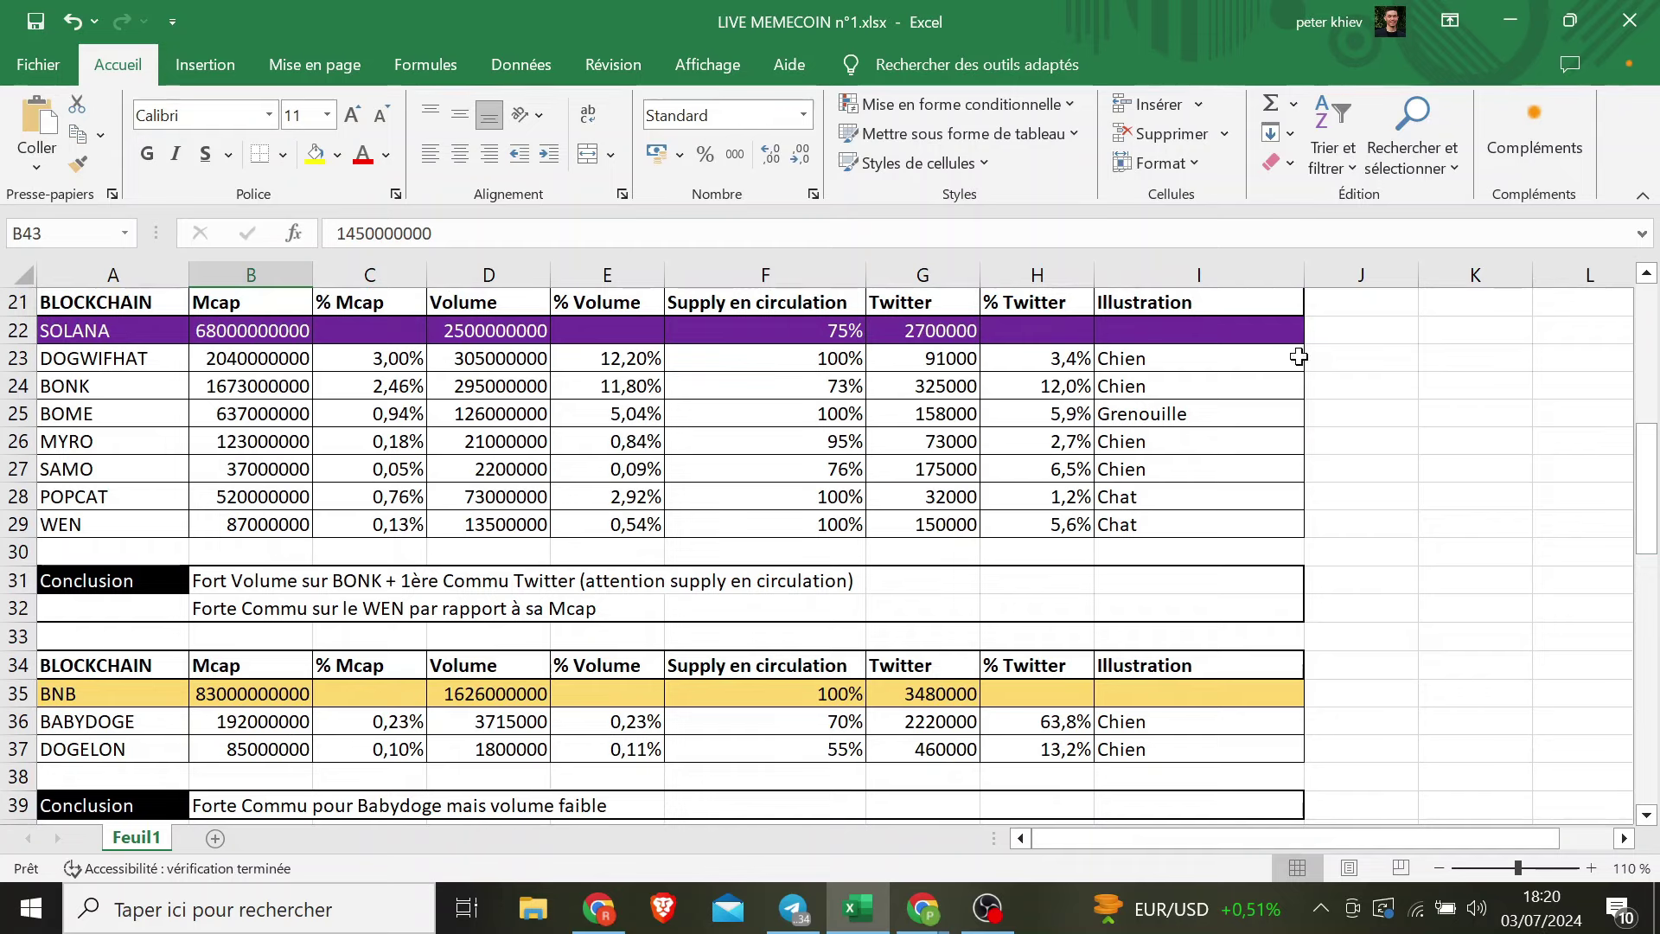
click(223, 331)
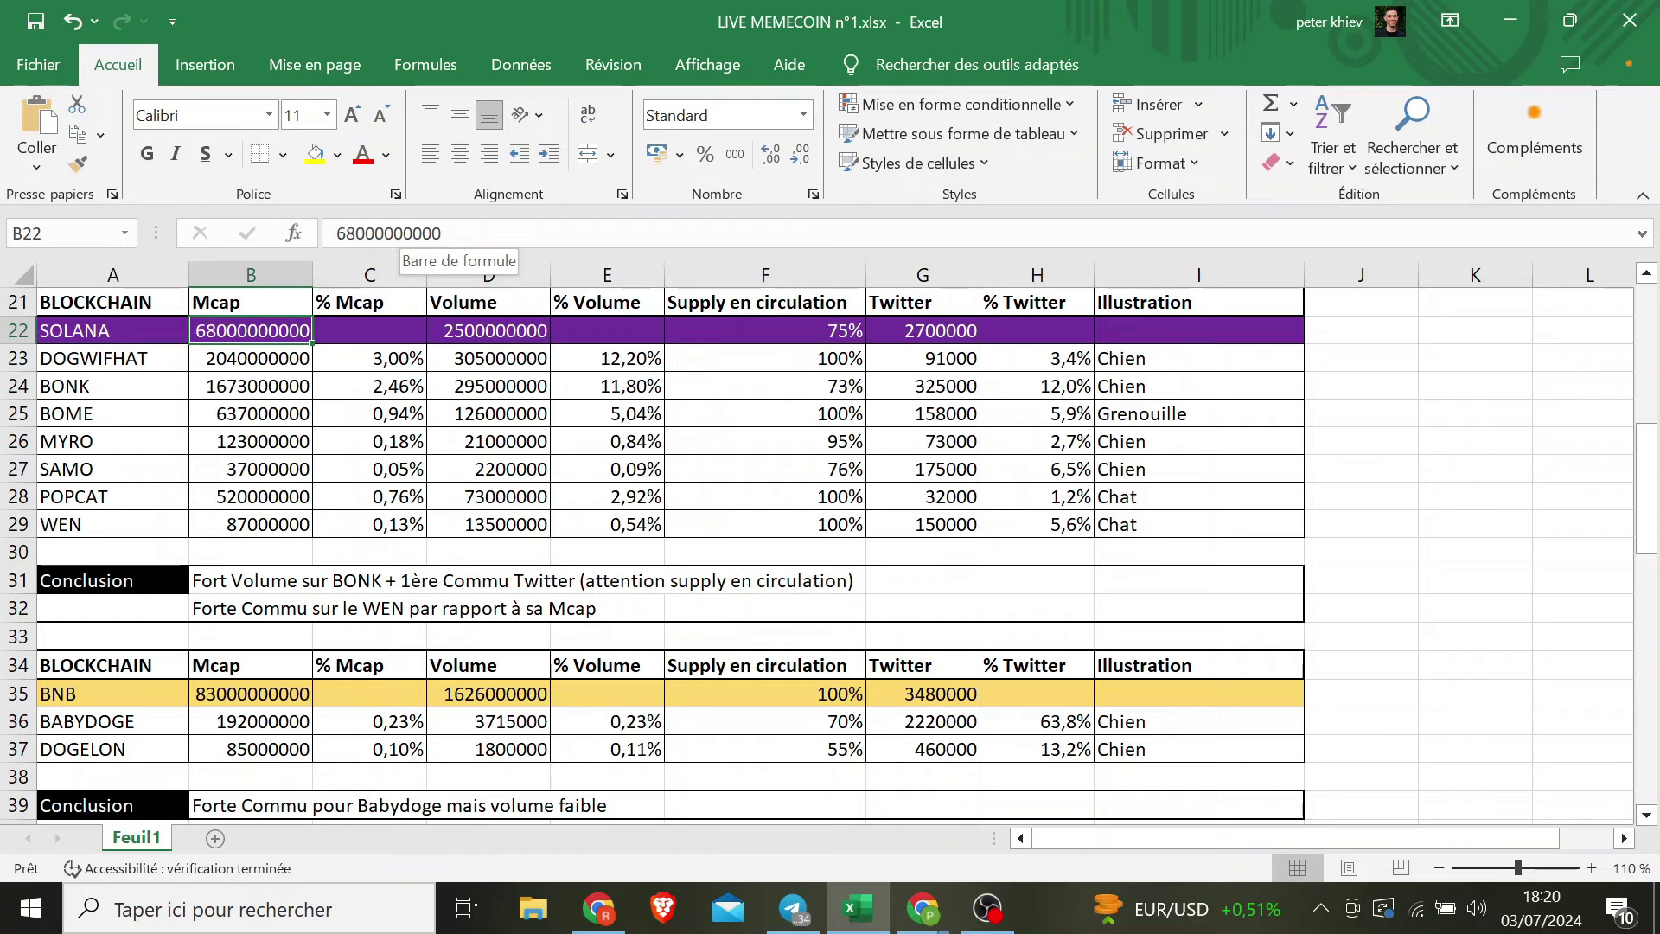
drag(1647, 498, 1553, 536)
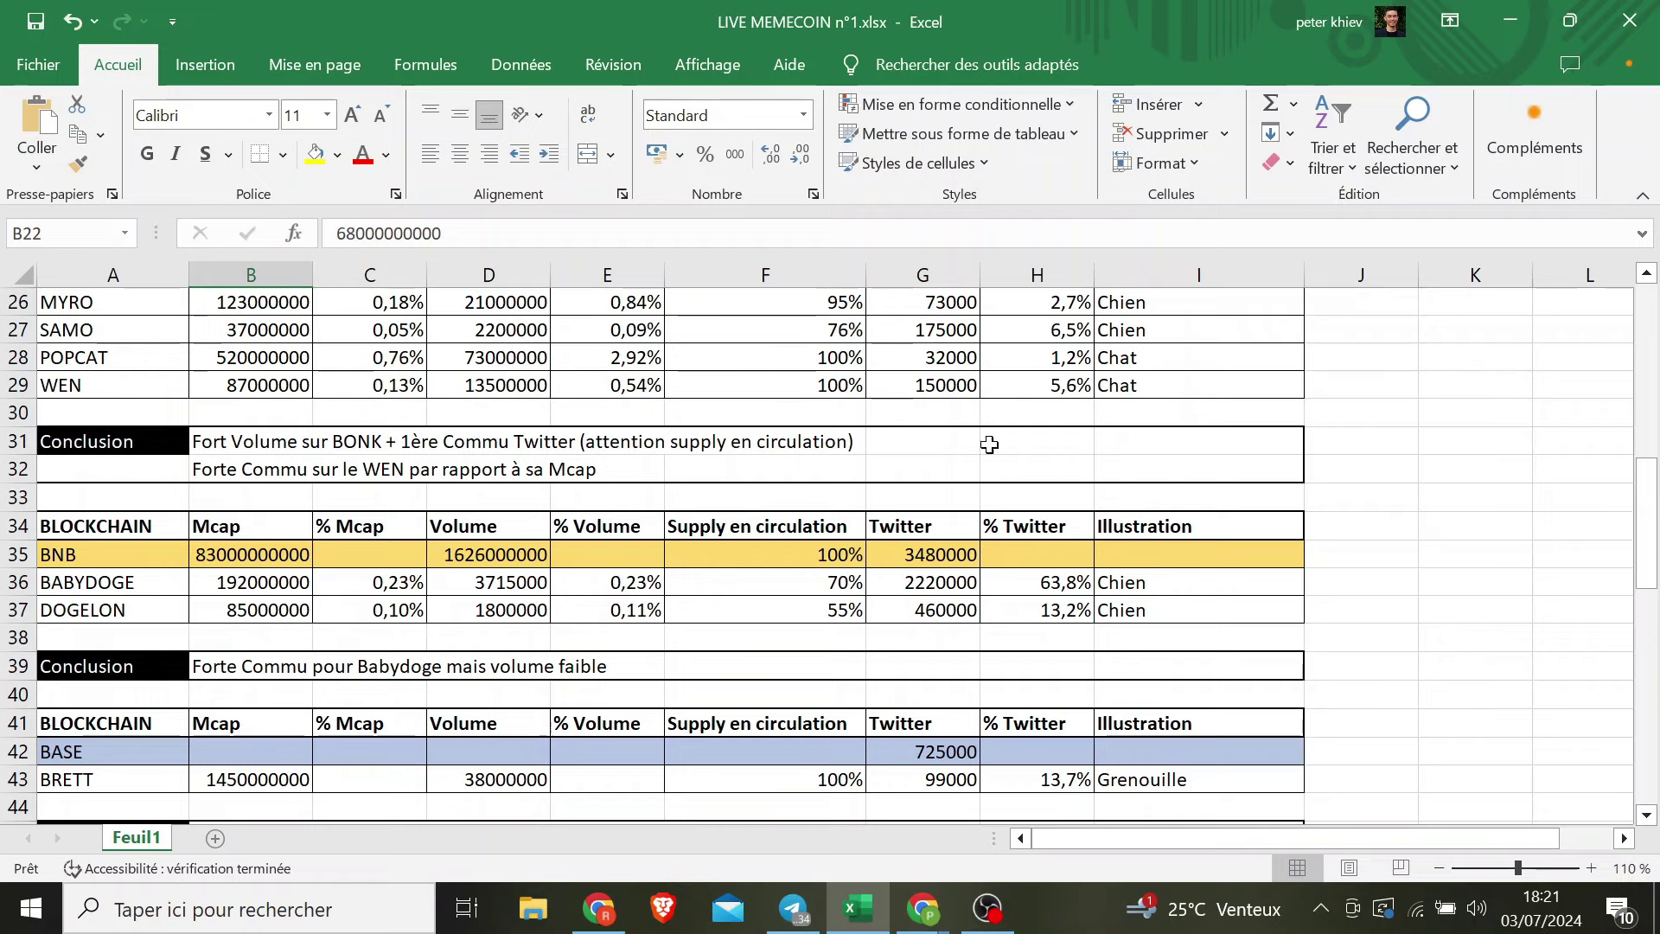
drag(1648, 482, 1649, 429)
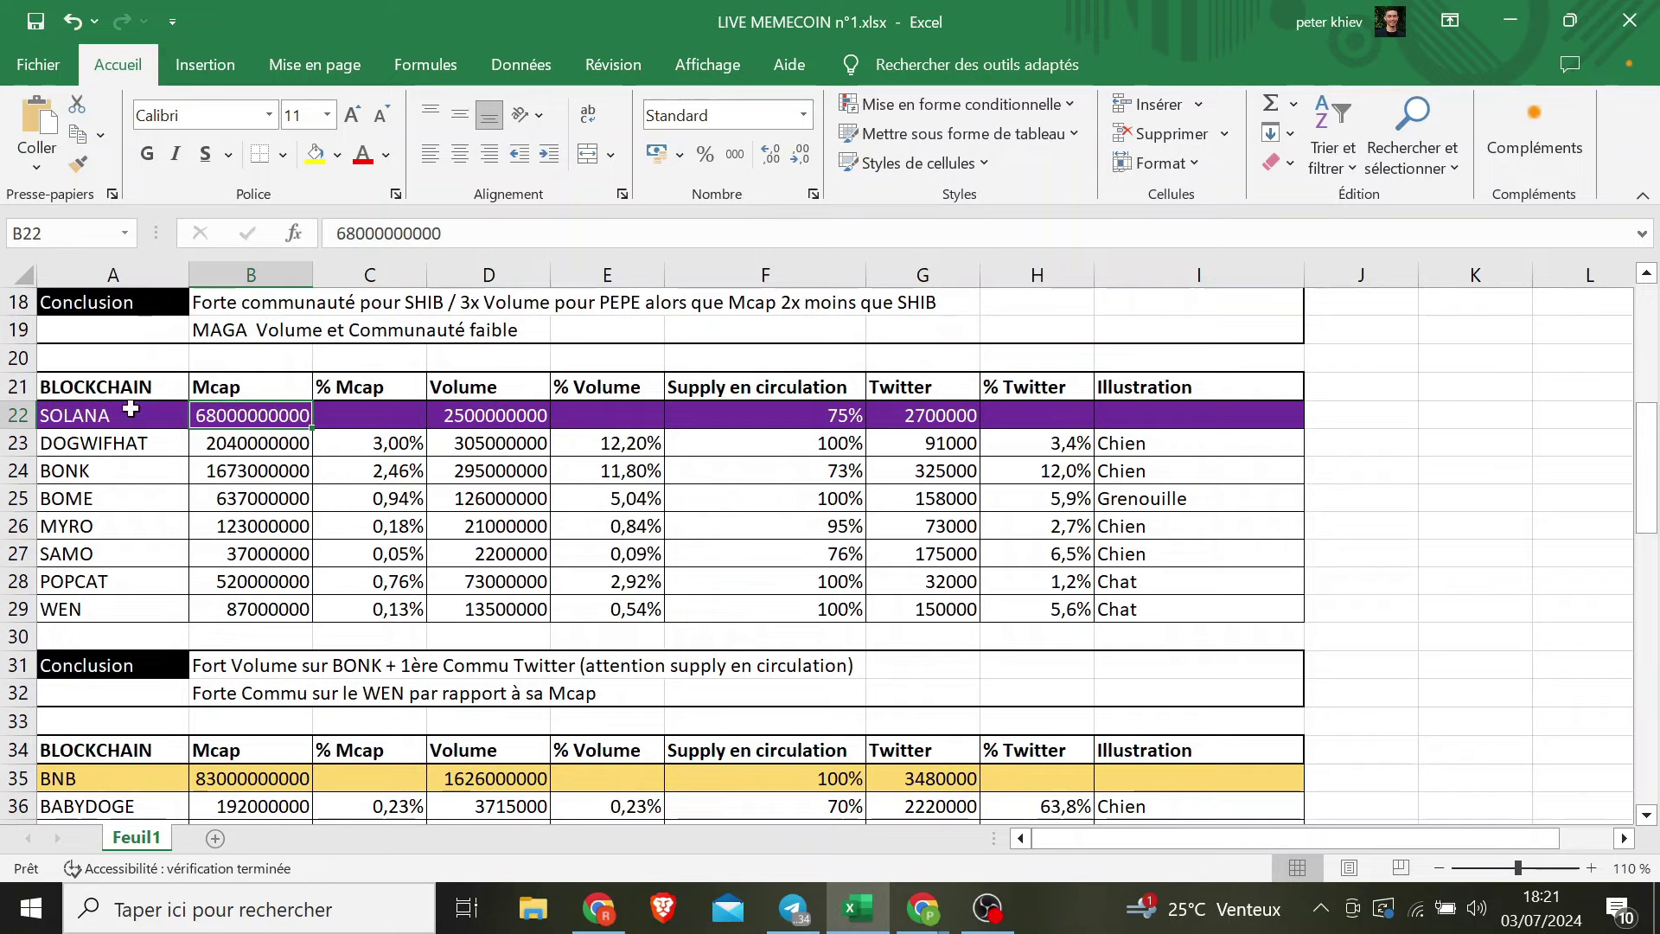
drag(1654, 517, 1653, 584)
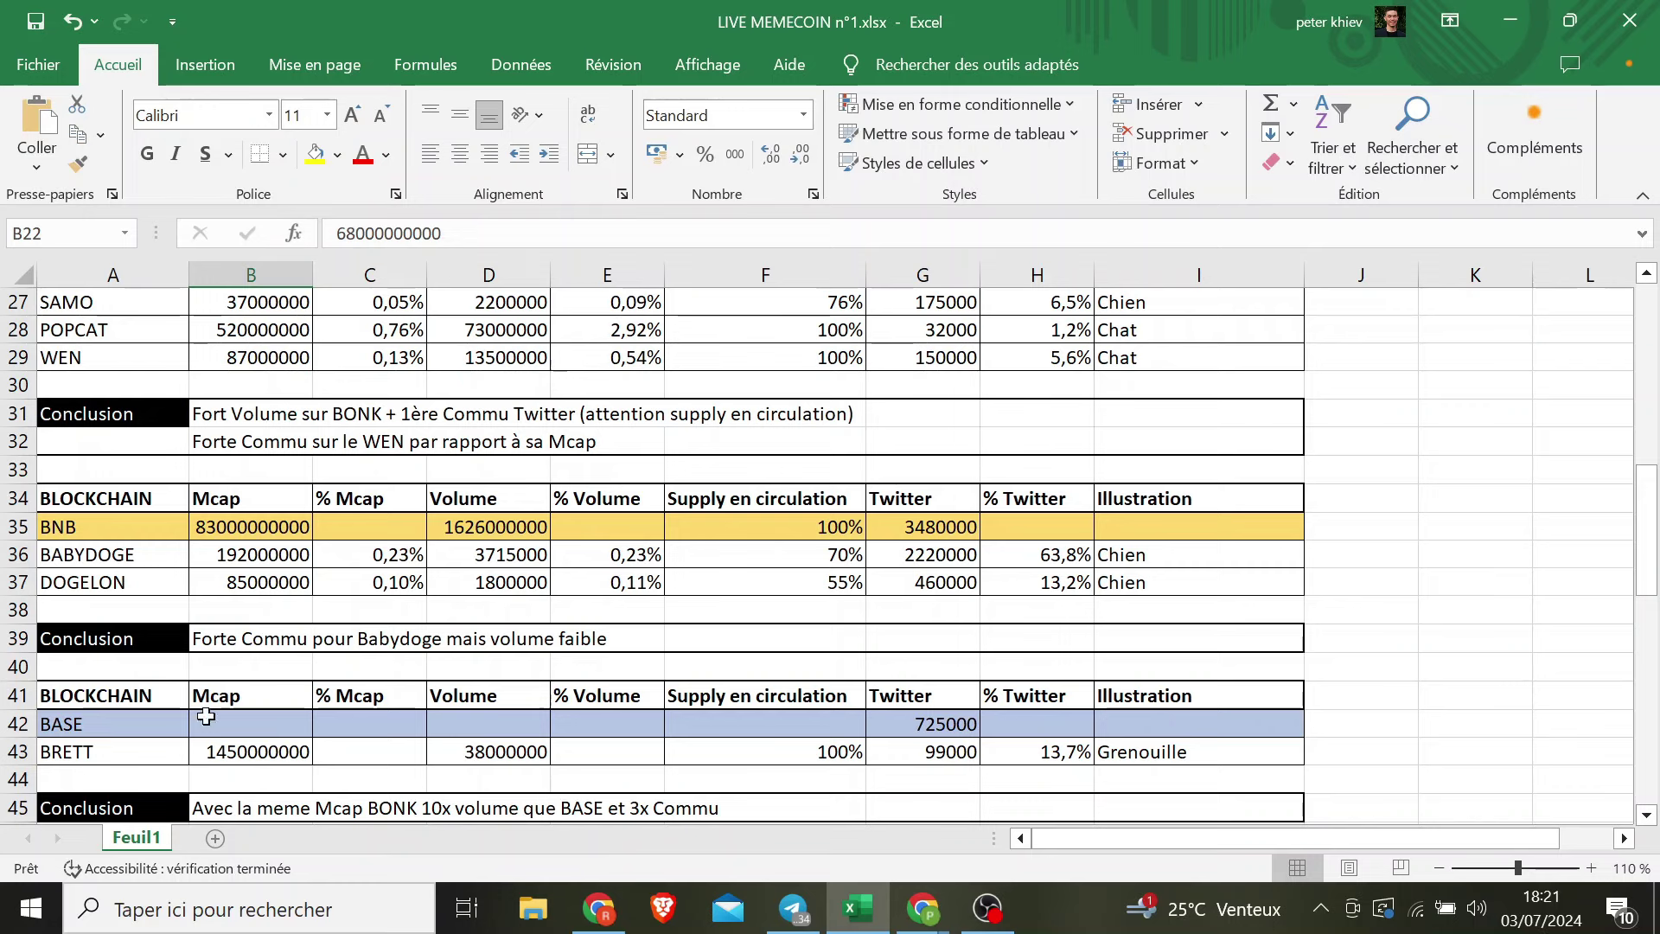
- Examine the Mcap column of the BASE table down to BRETT
click(203, 670)
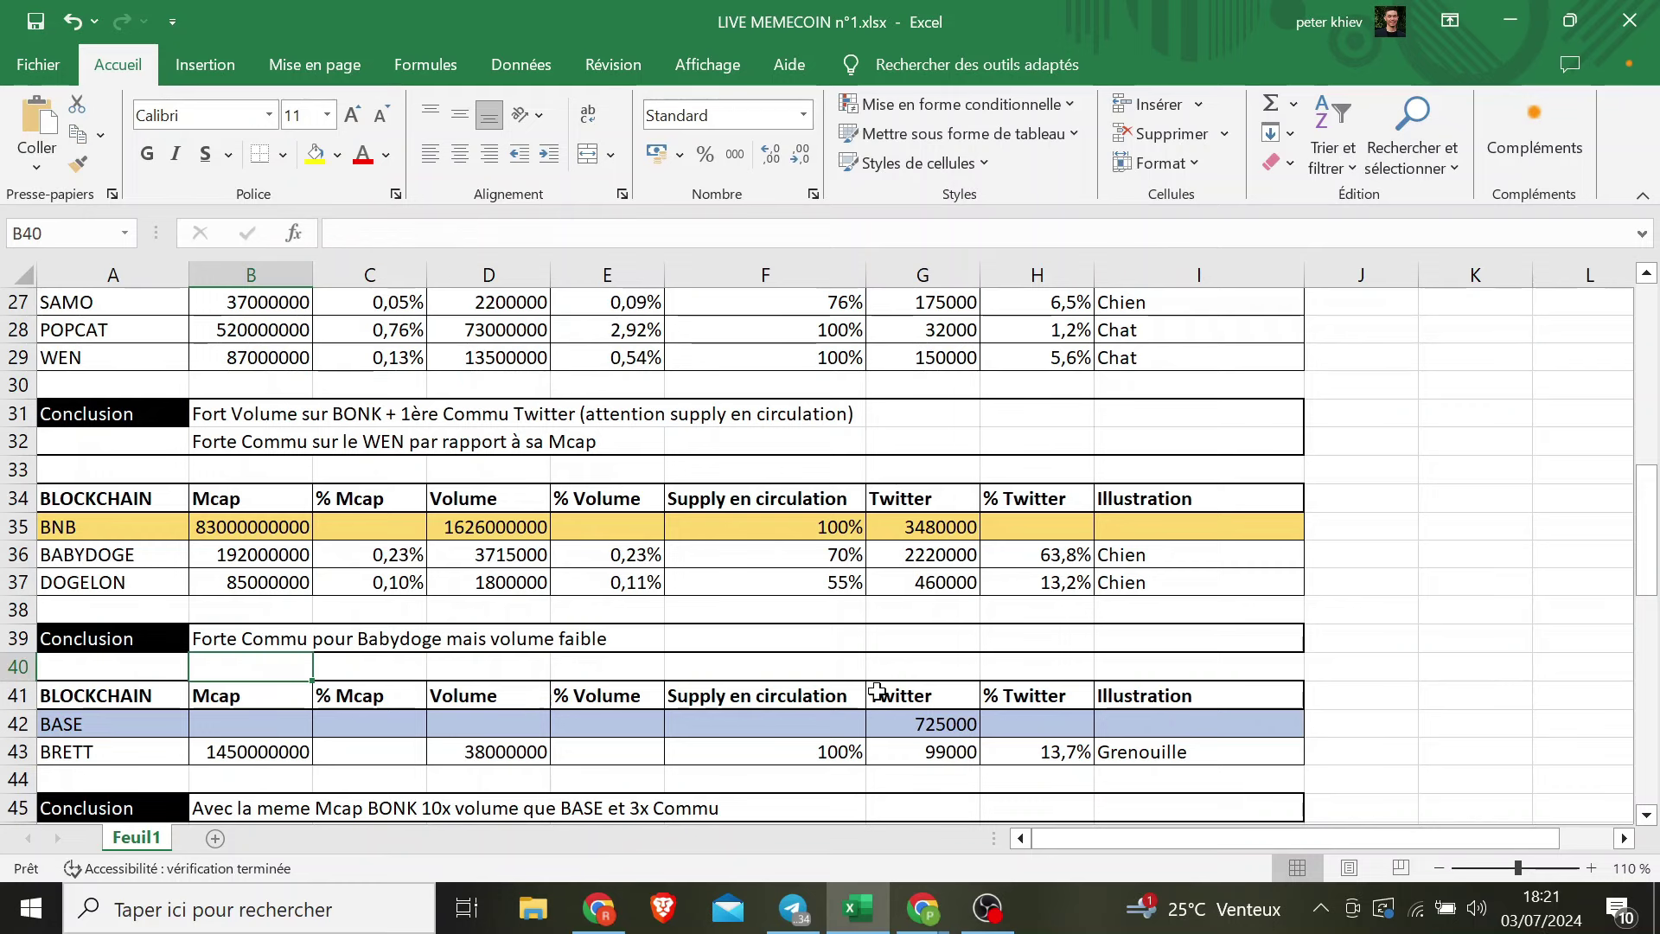
key(Down)
key(Down)
key(Down)
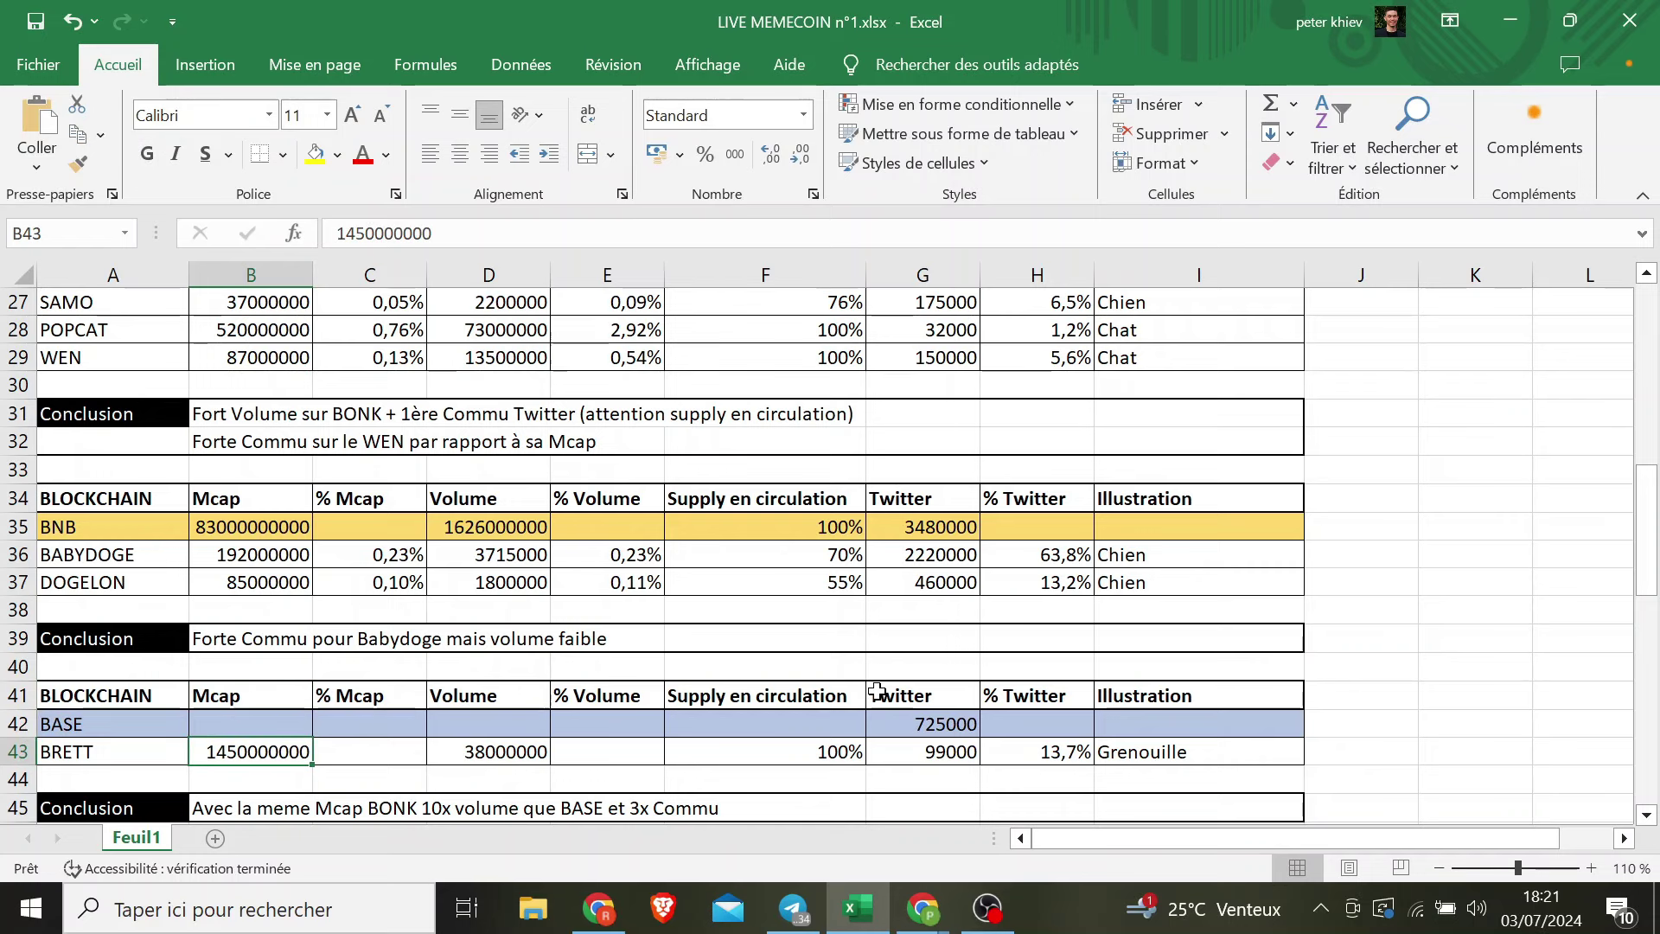
- Read the BASE table's conclusion comparing BONK's Mcap, volume and community
key(Down)
key(Down)
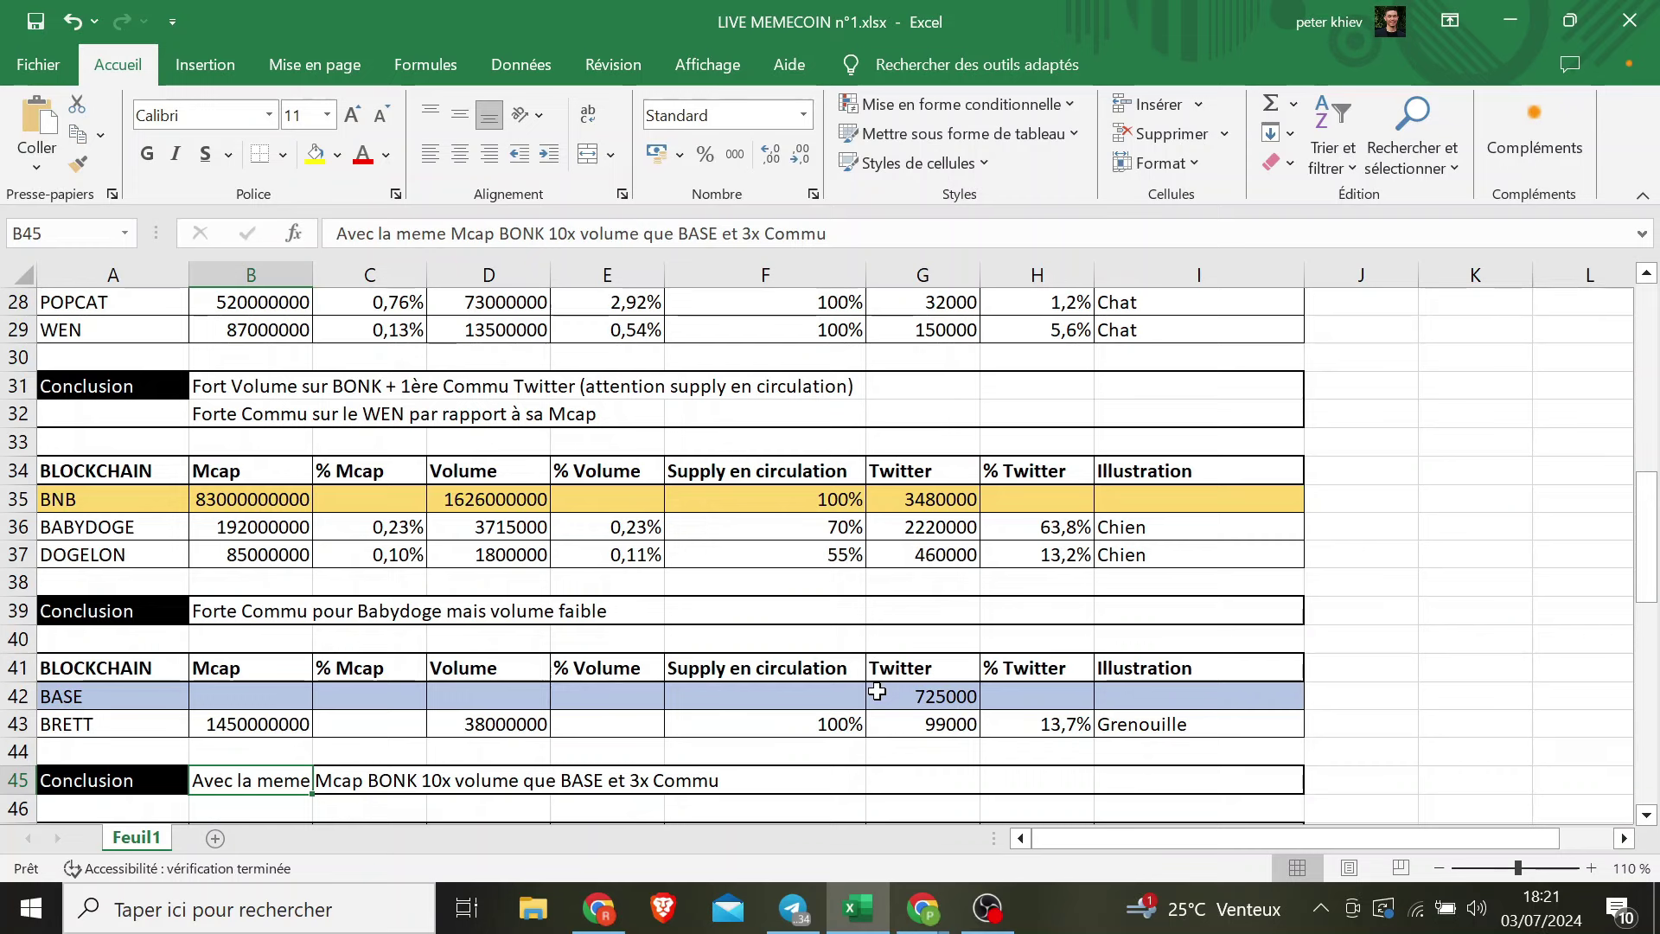
key(Right)
key(Down)
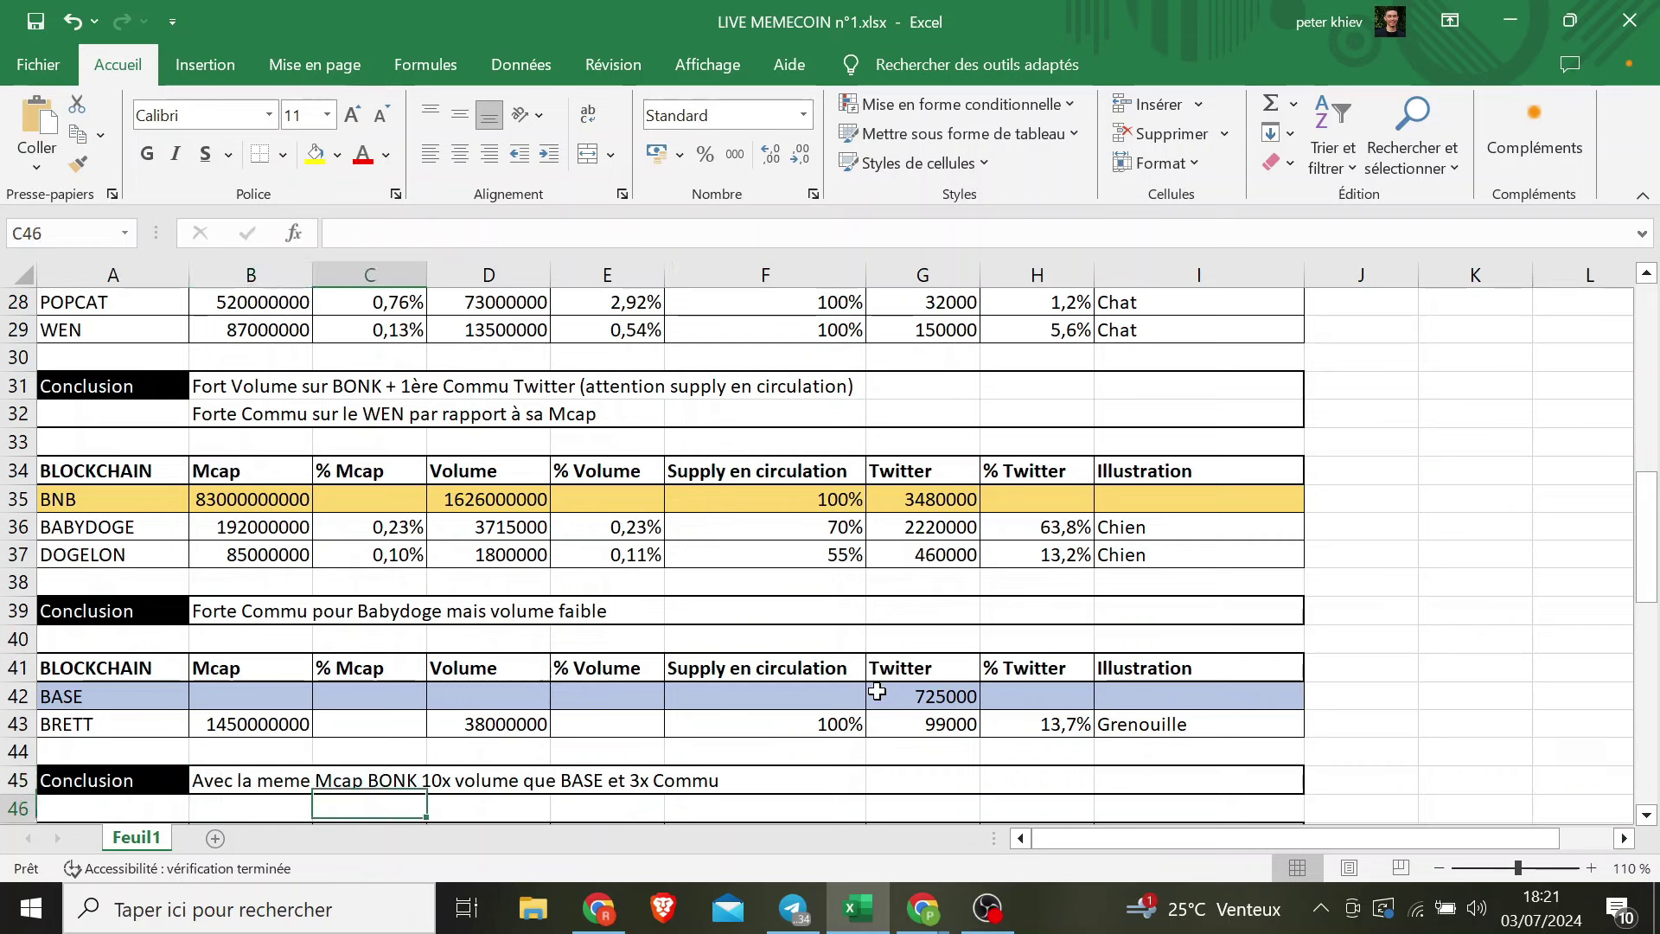
key(Up)
key(Right)
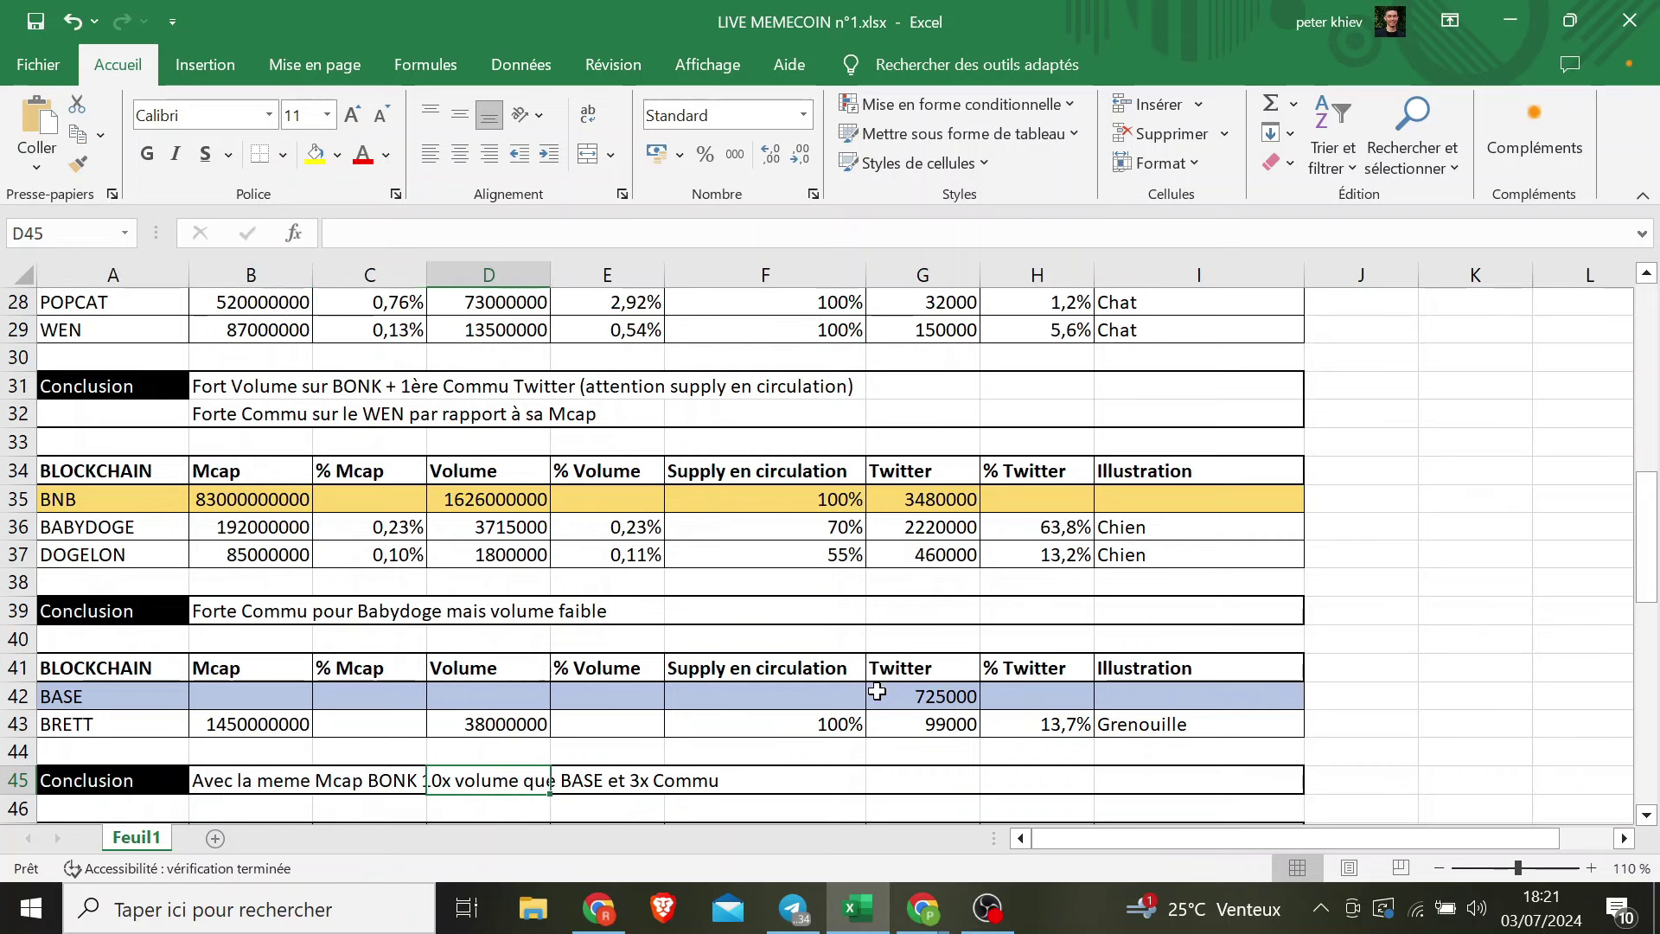
key(Right)
key(Right)
key(Left)
key(Left)
key(Left)
key(Left)
- Look through the AVAX table with Coq inu and Kimbo, including its two conclusion lines
key(Down)
key(Down)
key(Down)
key(Down)
key(Down)
key(Down)
key(Down)
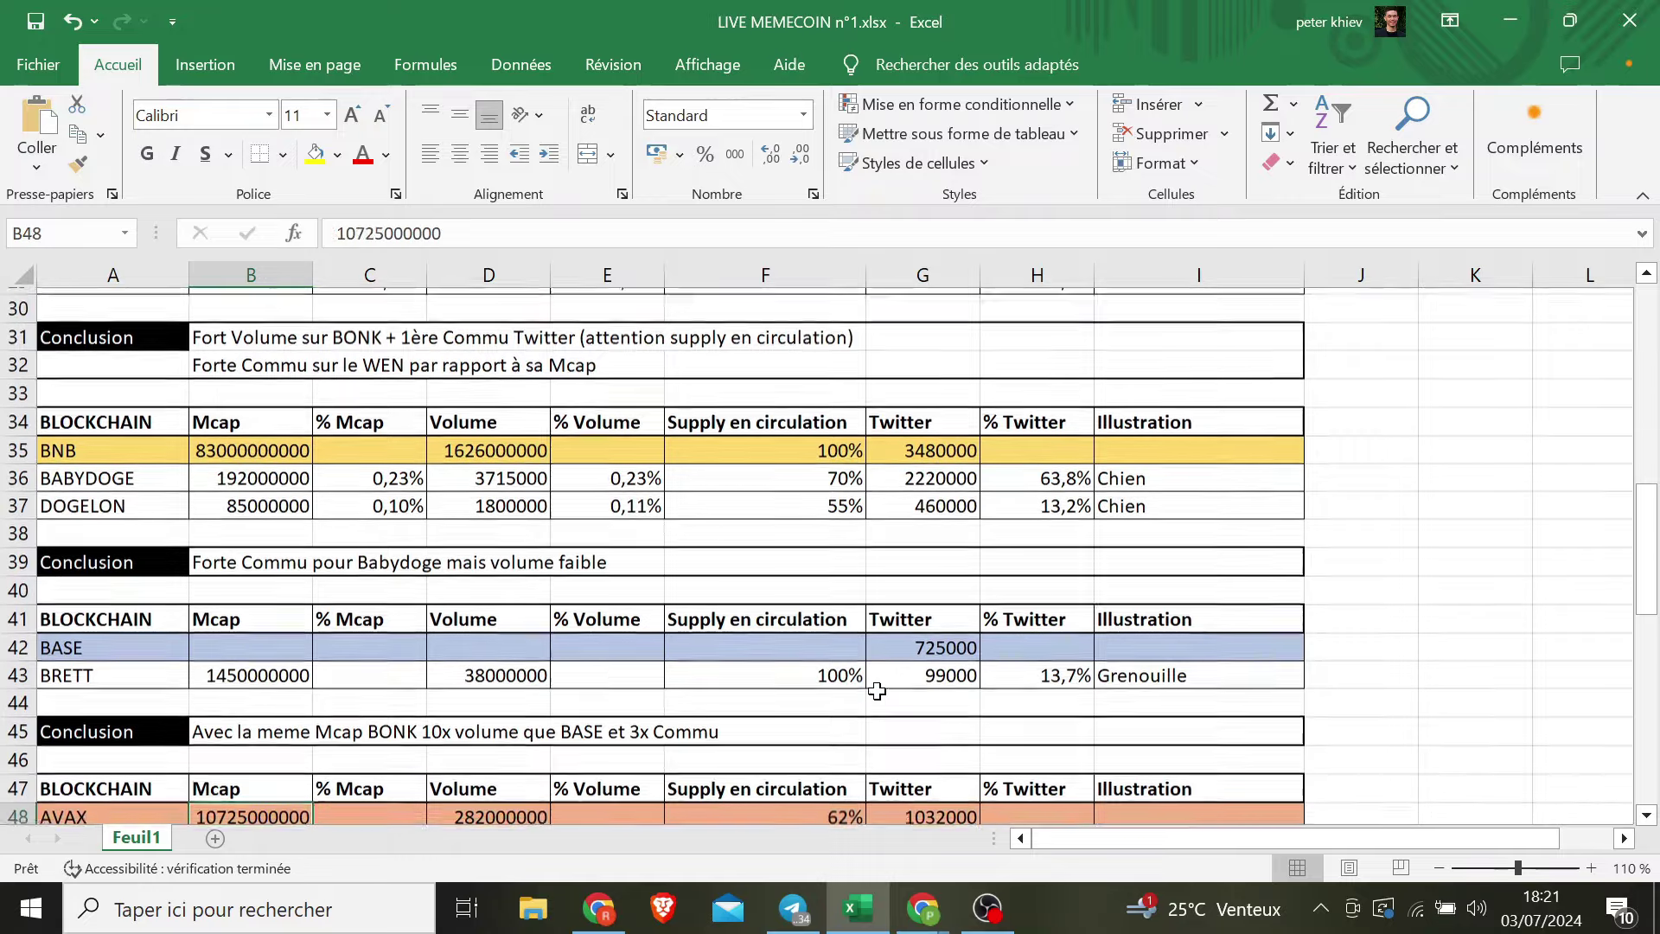
key(Down)
key(Down)
key(Down)
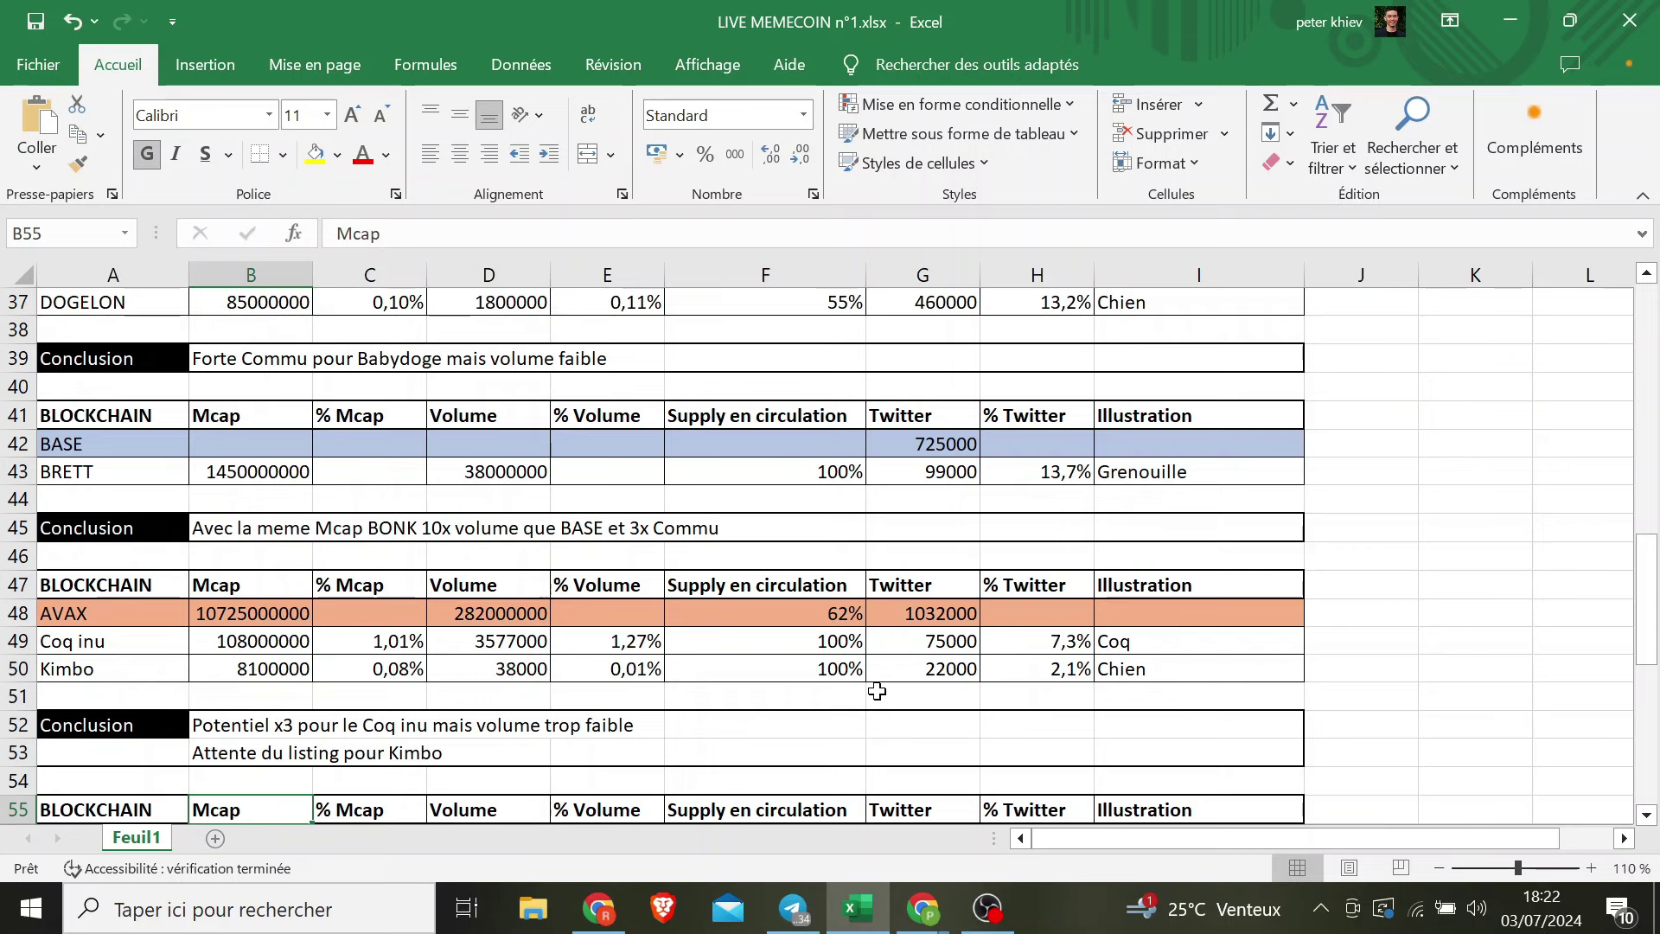
- Examine Coq inu's Mcap and % Mcap in the AVAX table
key(Up)
key(Up)
key(Up)
key(Up)
key(Up)
key(Up)
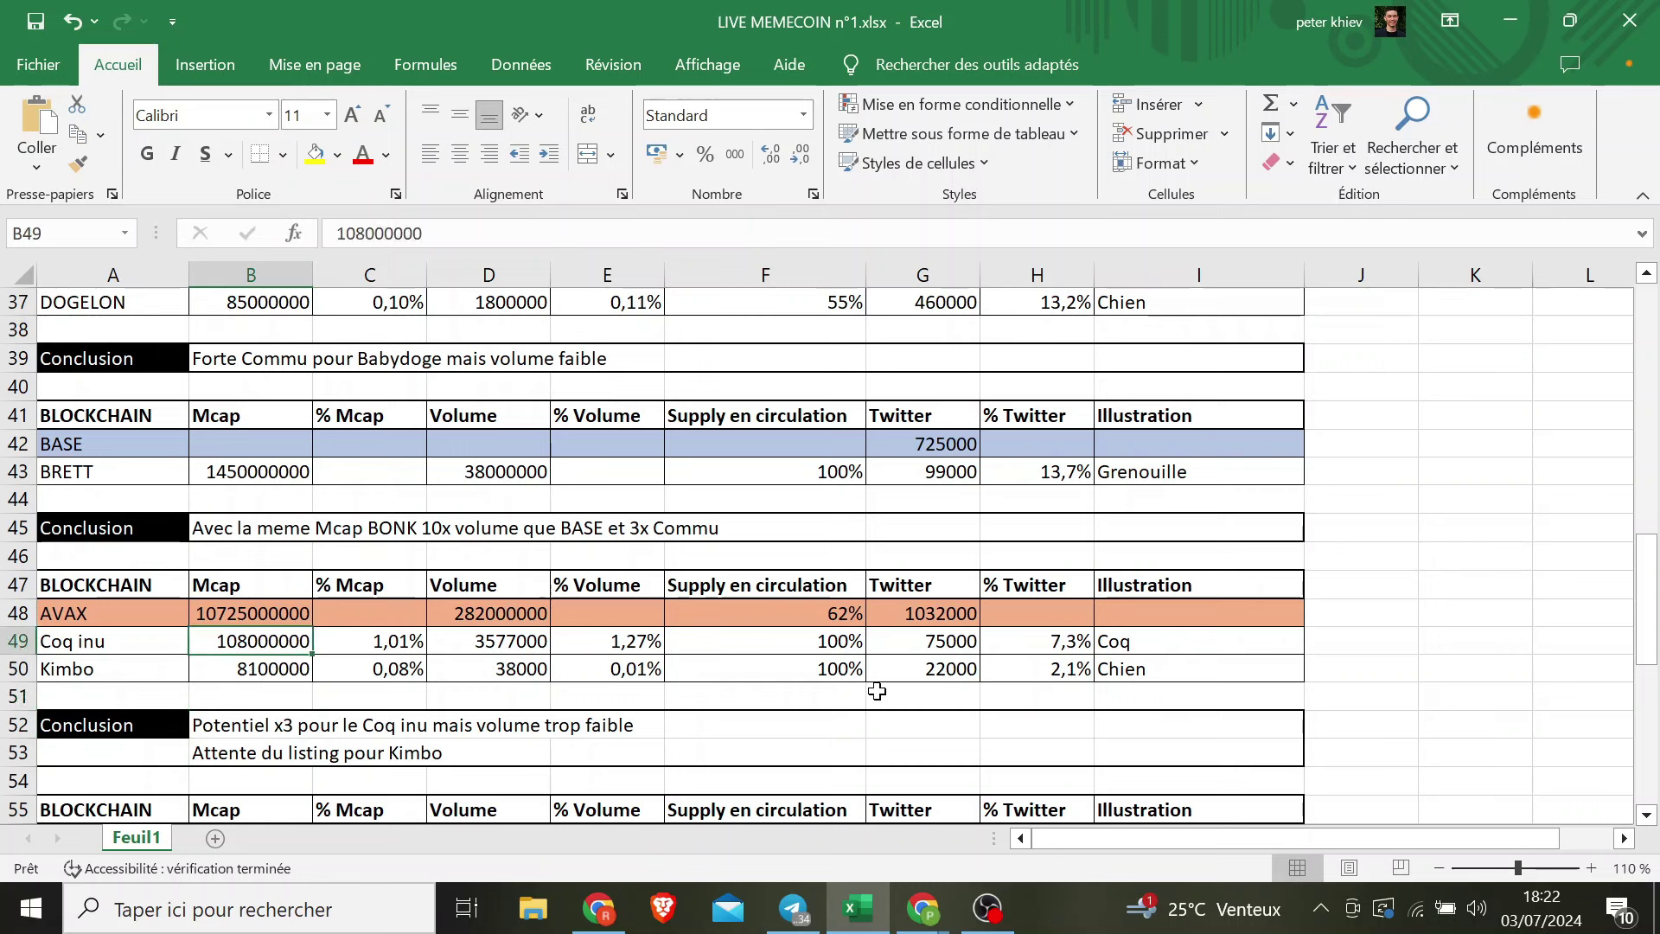
key(Right)
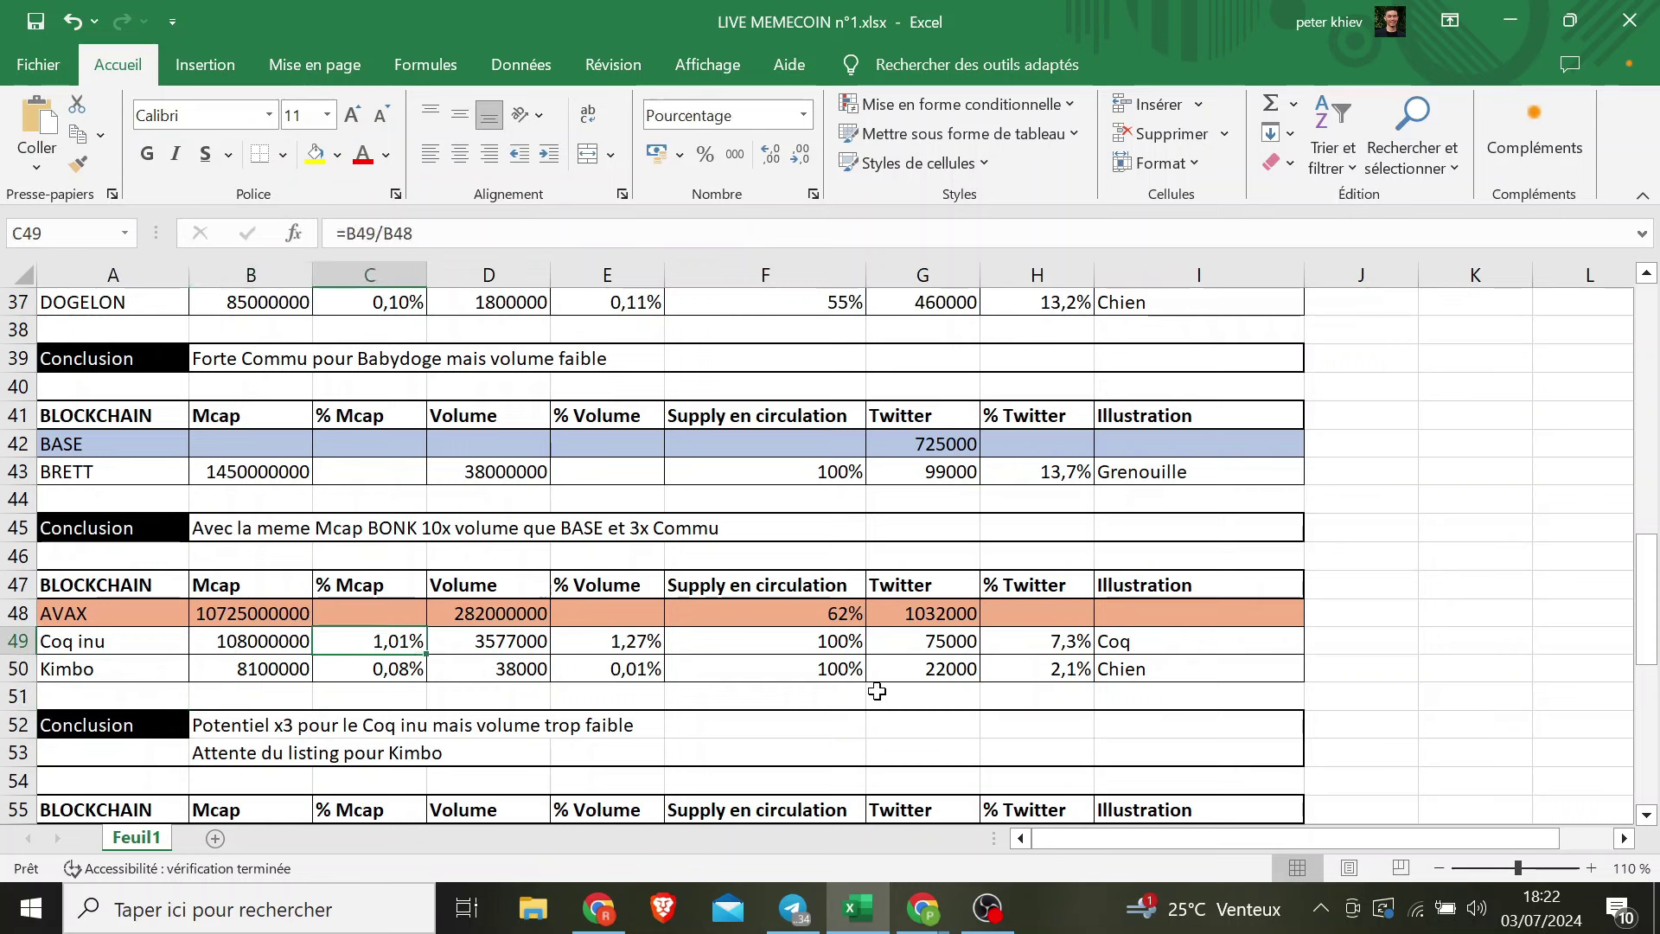
key(Left)
key(Left)
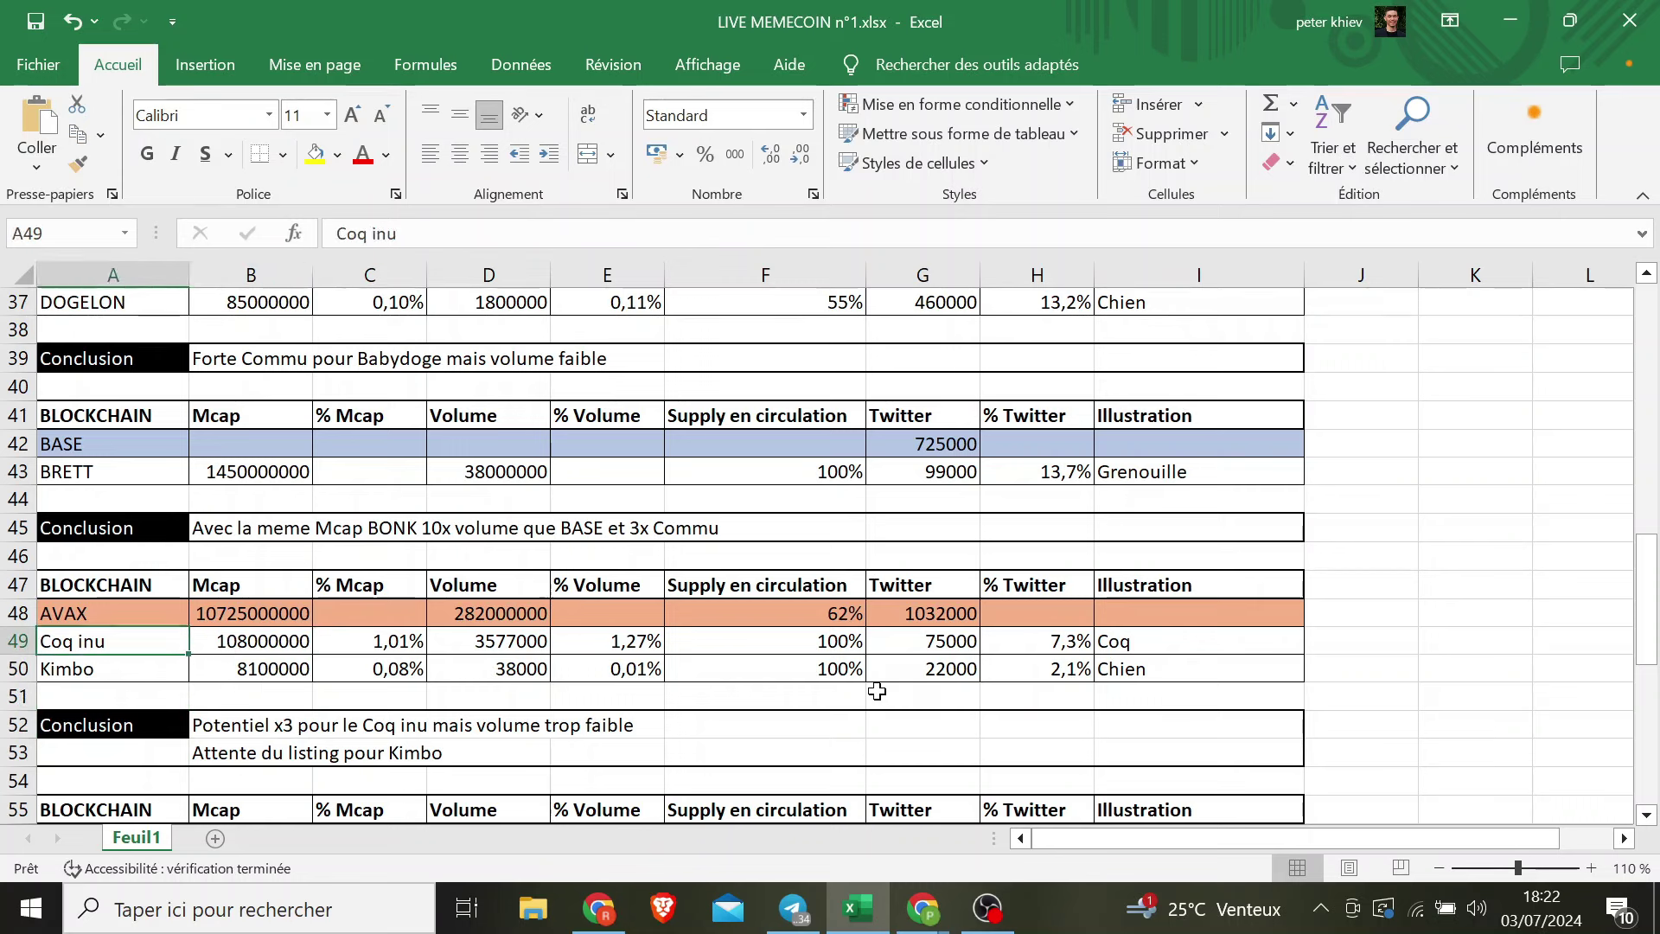
- Examine Coq inu's Volume figure in the AVAX table
key(Right)
key(Right)
key(Right)
- Switch to the Google Meet call to admit the waiting participant, and return to the Excel workbook
mouse_move(923, 908)
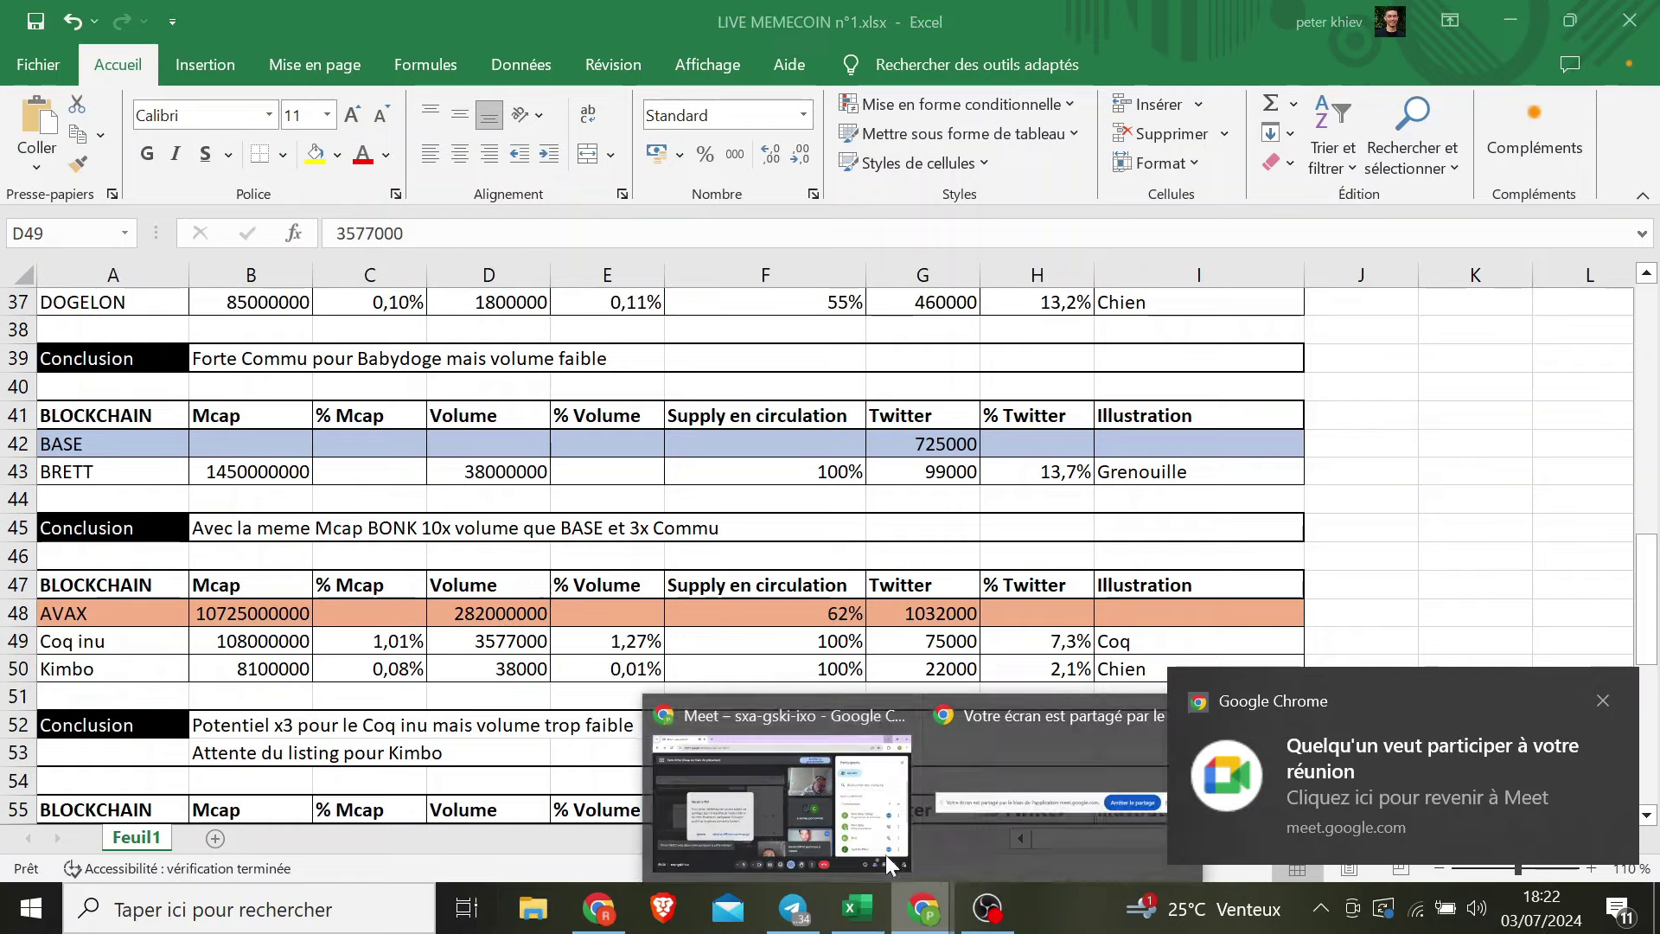
click(775, 778)
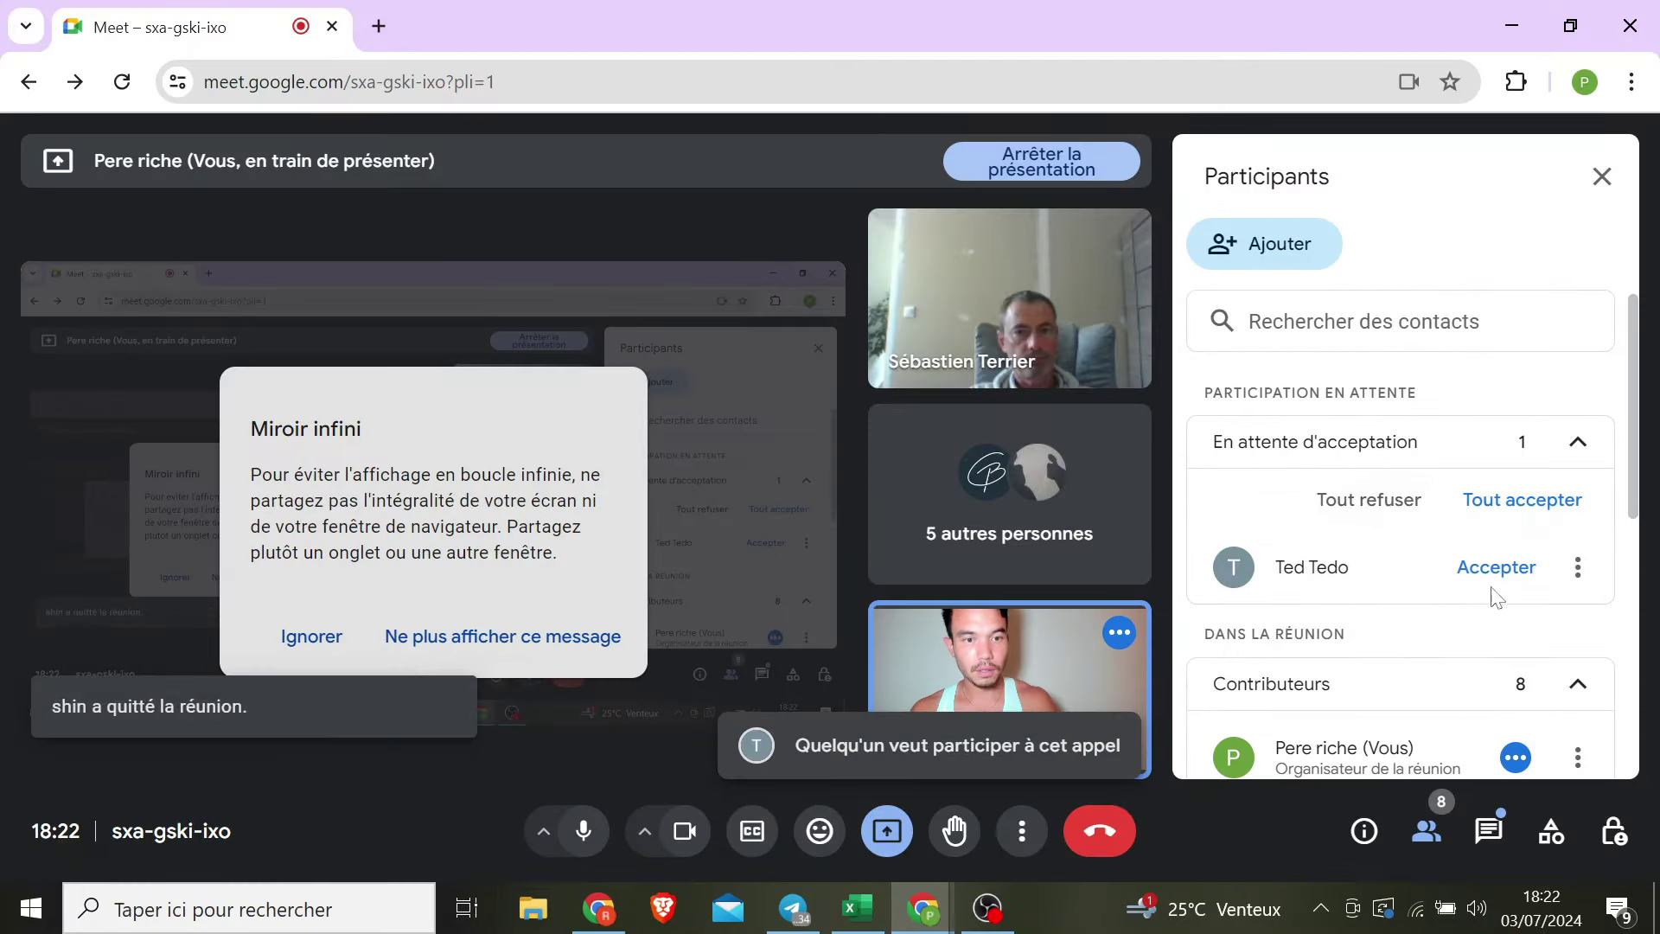
click(1495, 579)
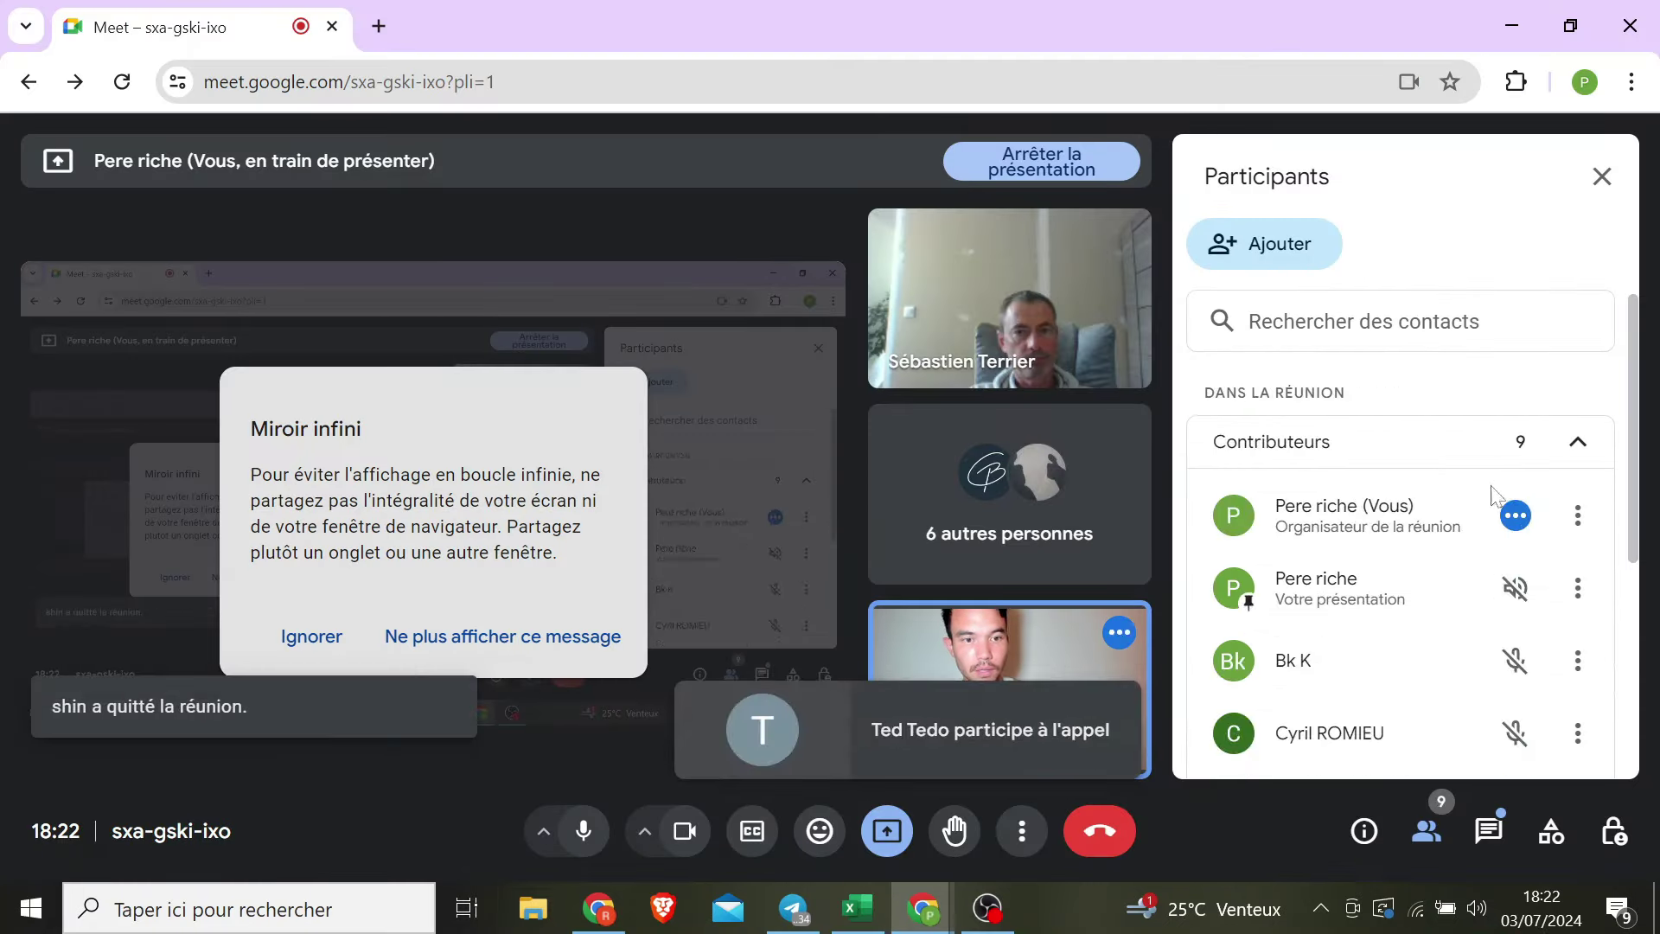
click(1508, 35)
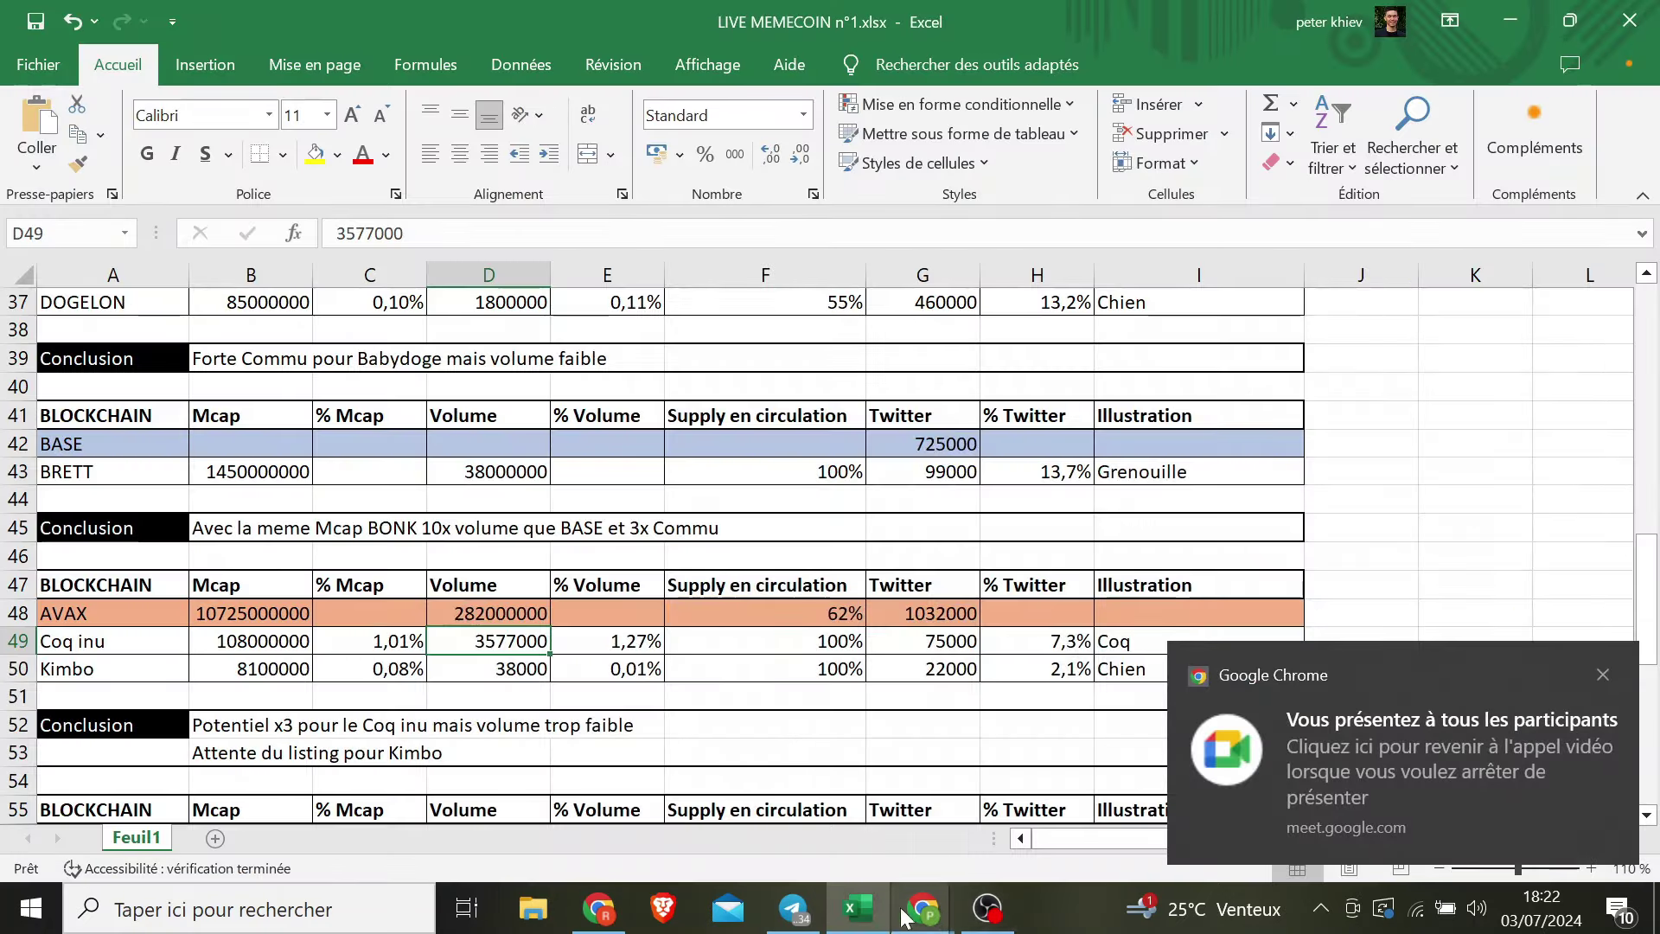
click(1601, 672)
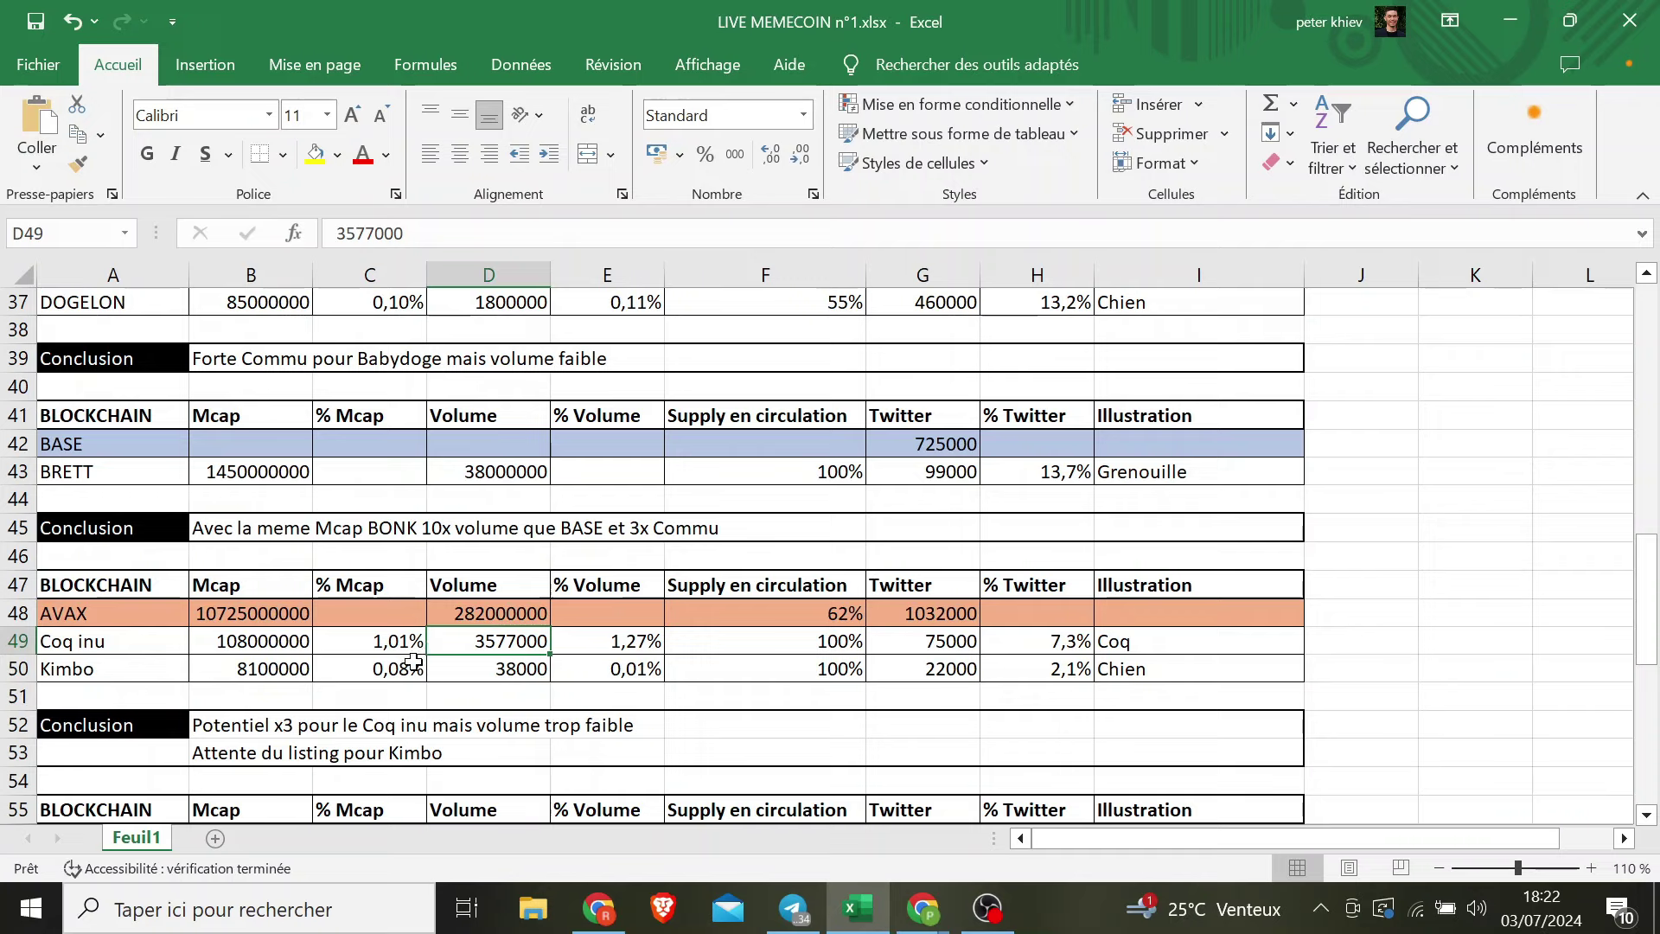
- Compare Coq inu's % Volume with the Ethereum memecoins' figures, and go on to the Kimbo row of the AVAX table
drag(1647, 605, 1653, 436)
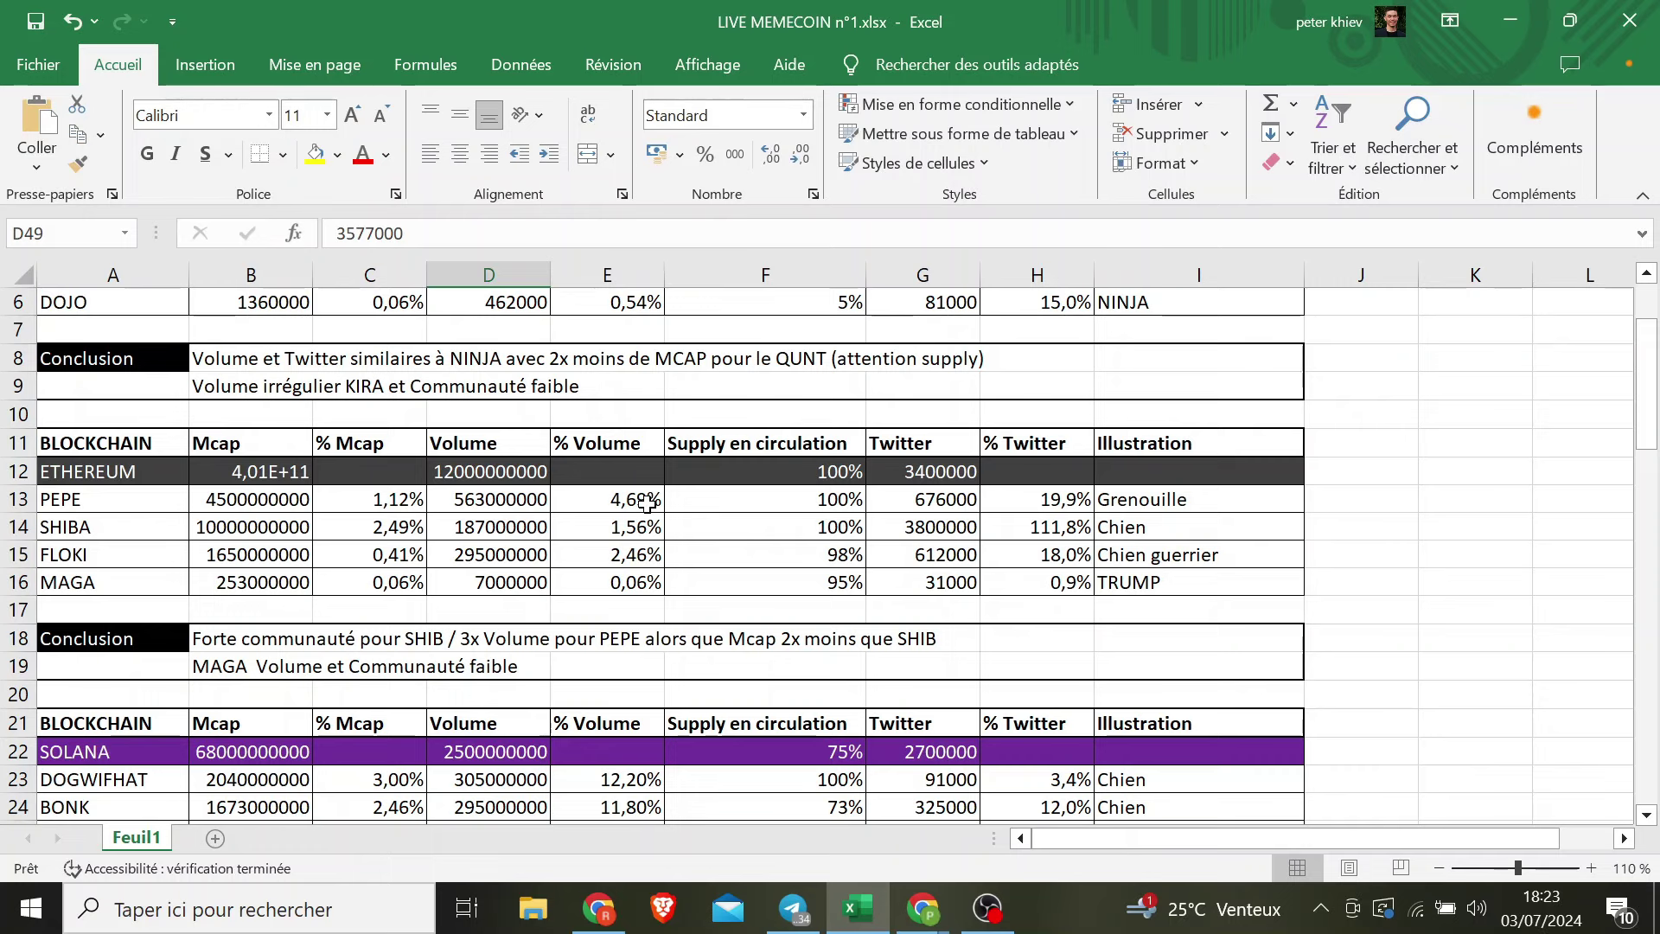
drag(1647, 428, 1654, 648)
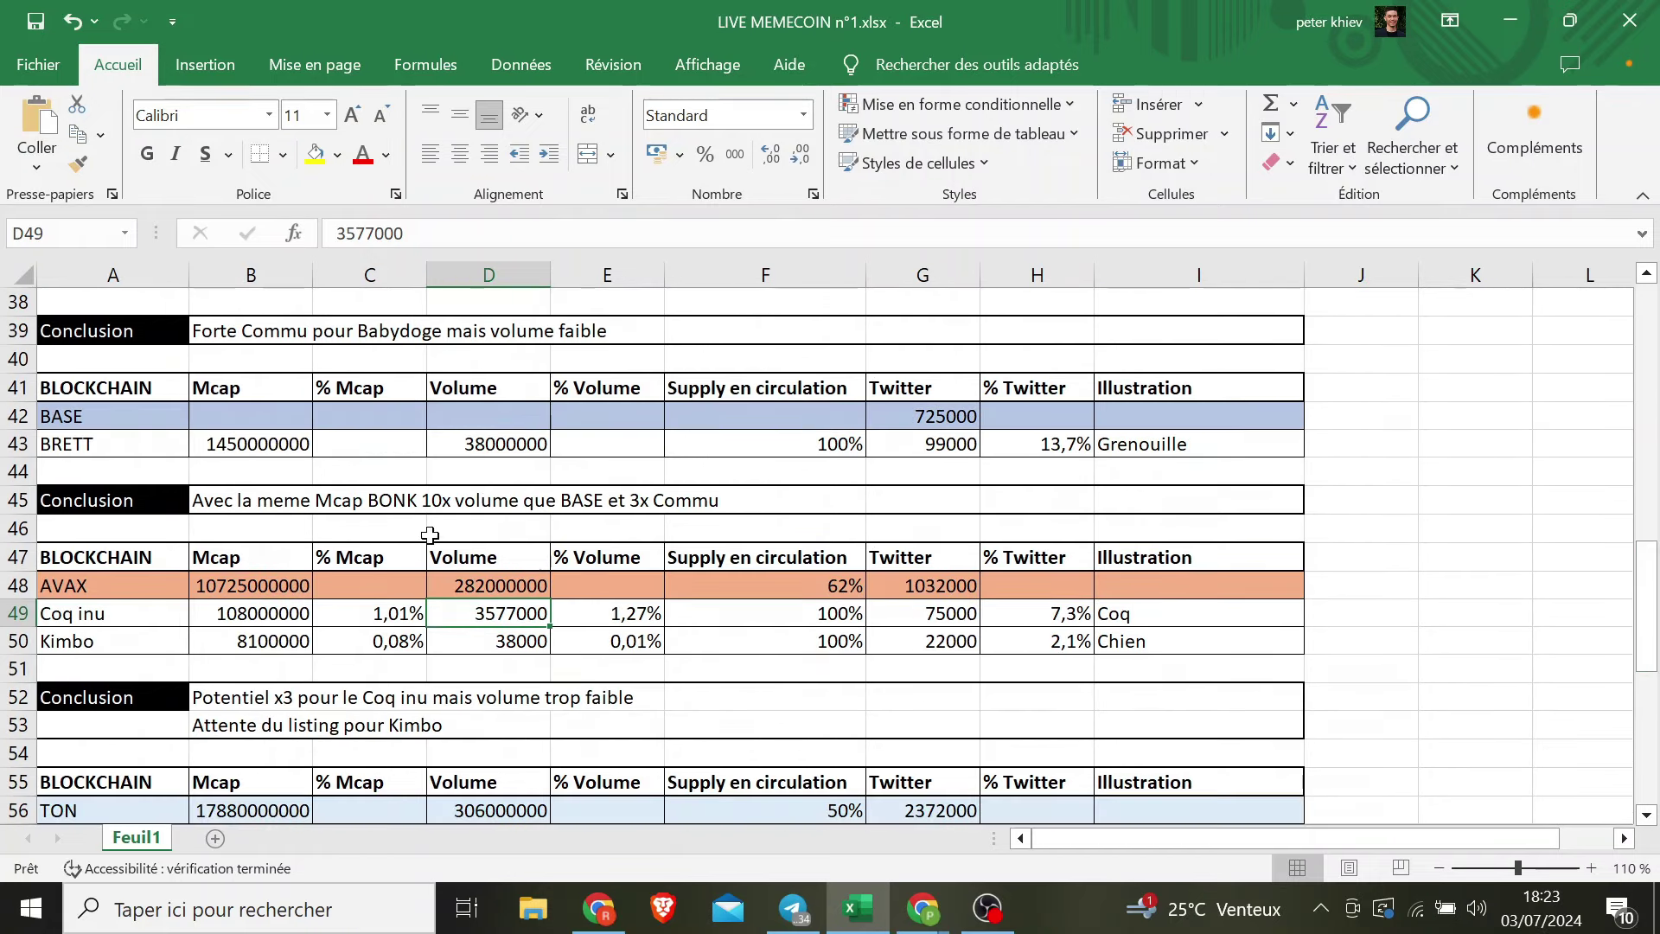
click(645, 617)
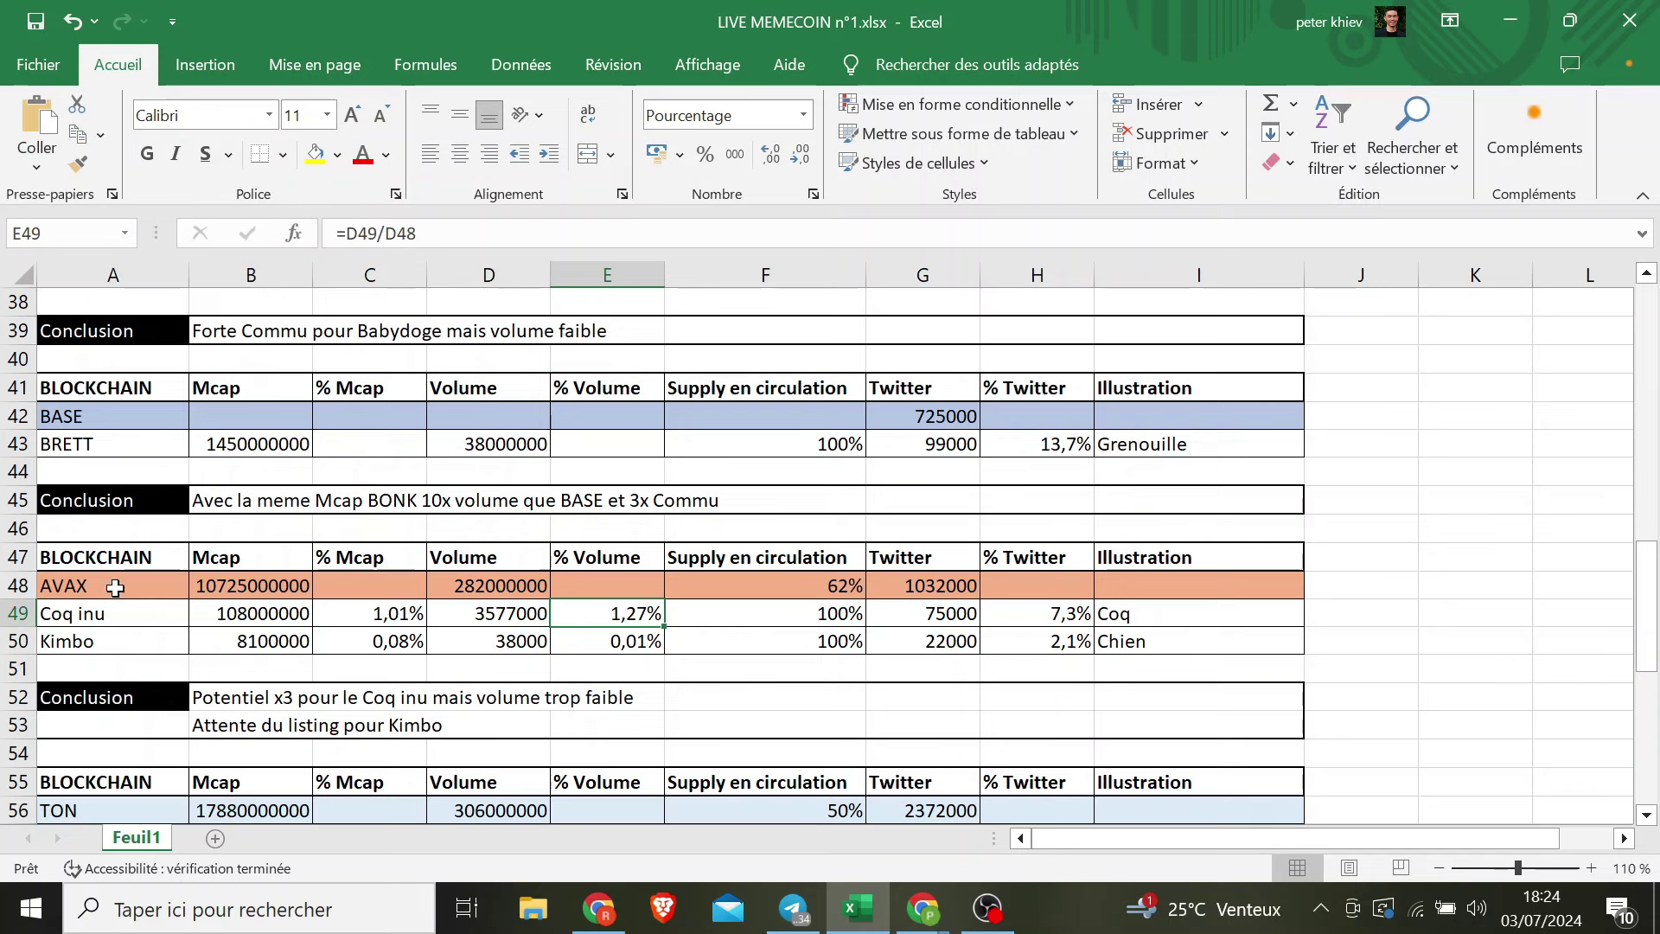
click(135, 645)
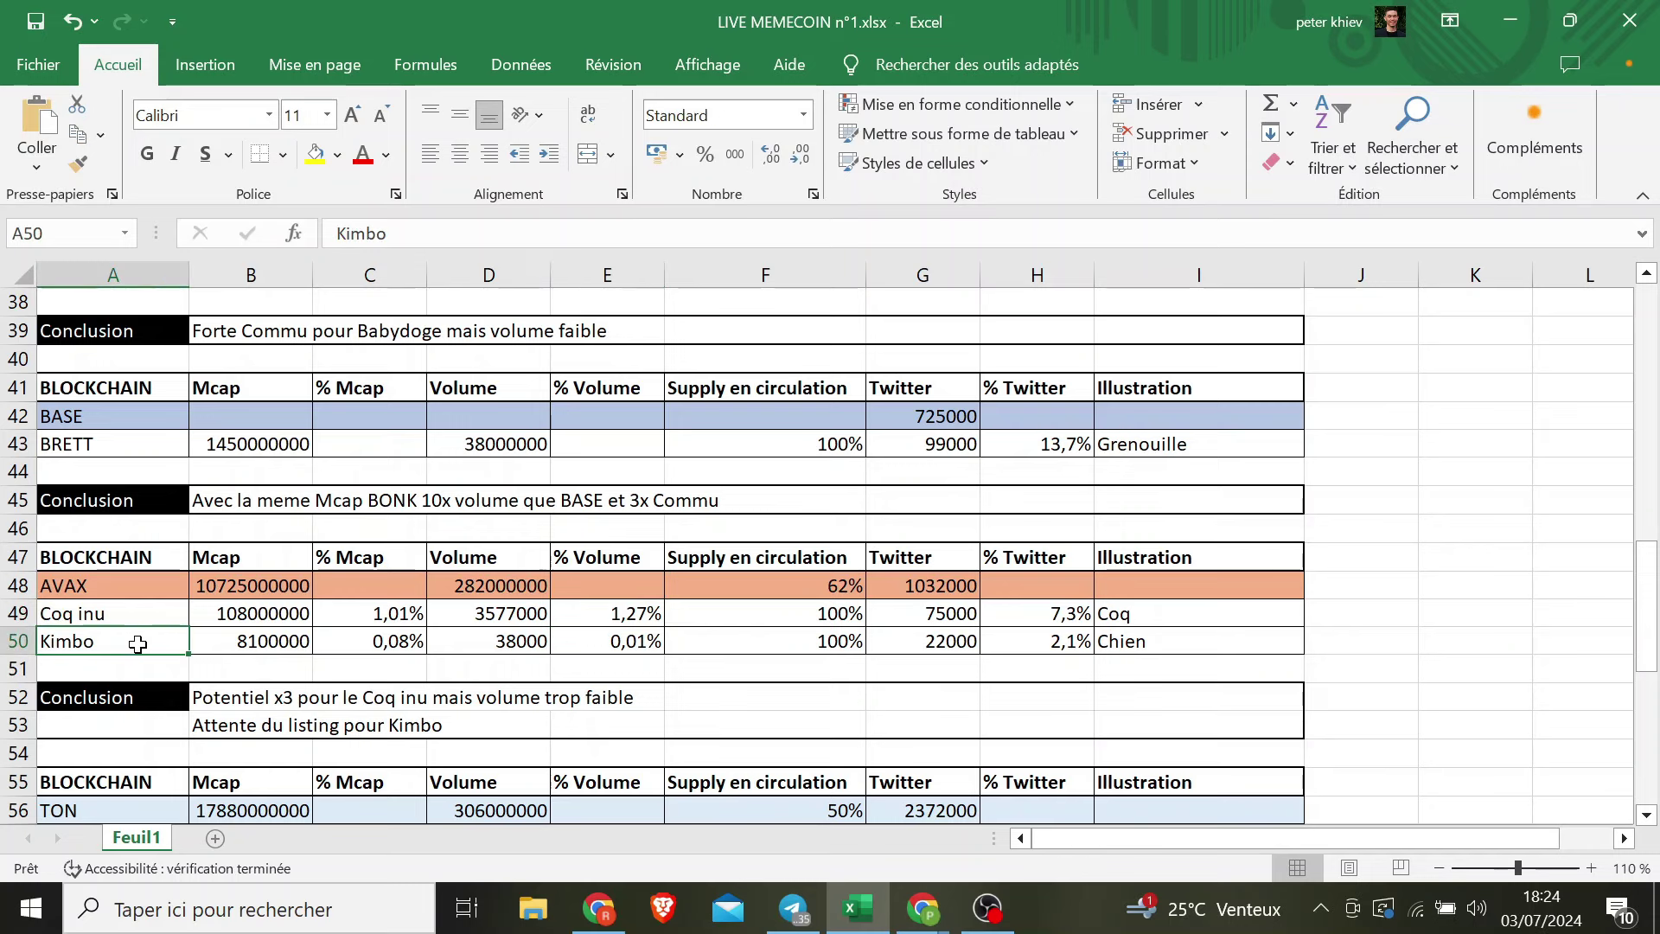
- Look through the TON table with REDO and FISH, starting from TON's Mcap and including its two conclusion lines
scroll(830, 554, down, 3)
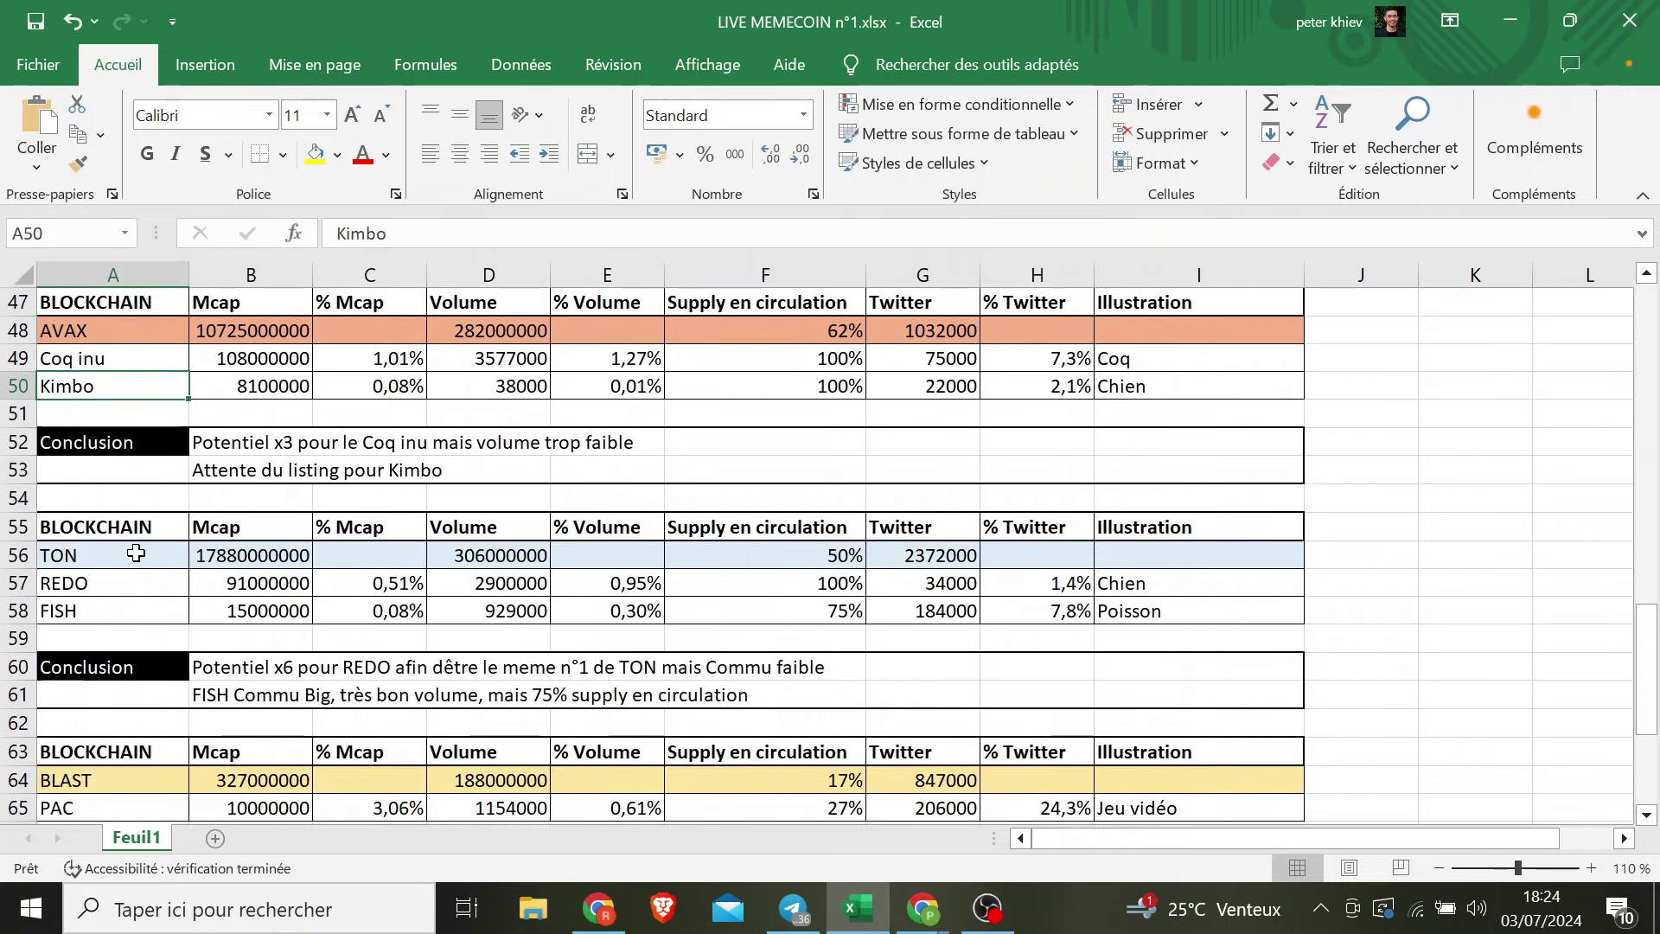
click(238, 560)
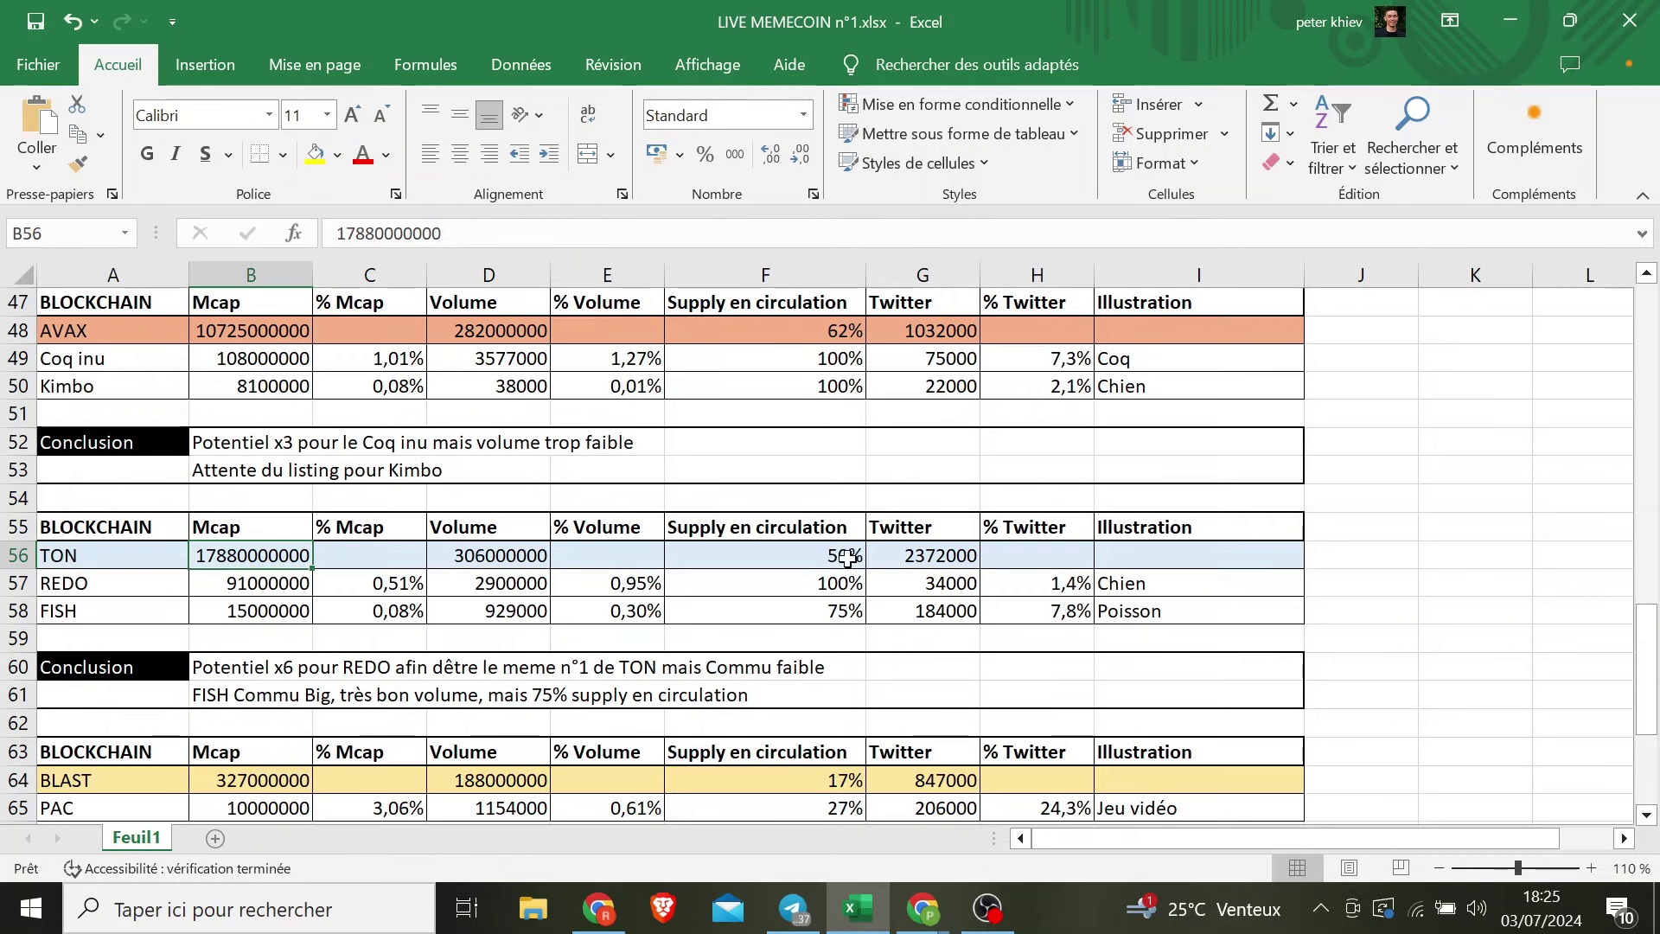
mouse_move(1647, 666)
mouse_down()
mouse_move(1655, 342)
mouse_move(1656, 668)
mouse_up()
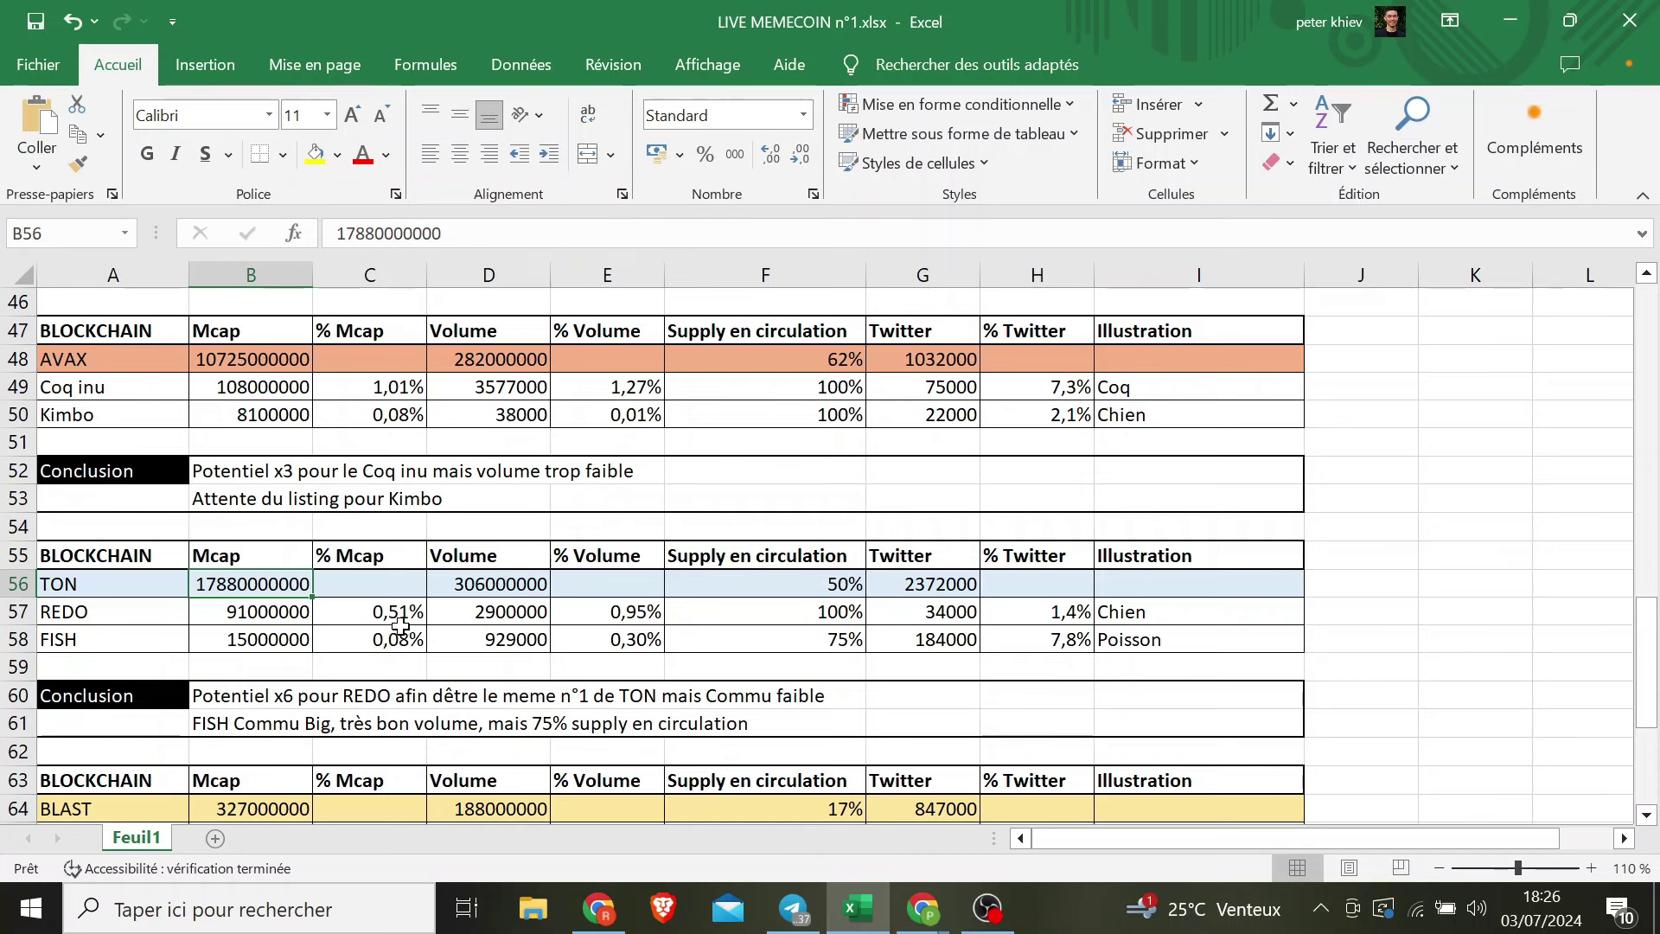
drag(1650, 653, 1651, 657)
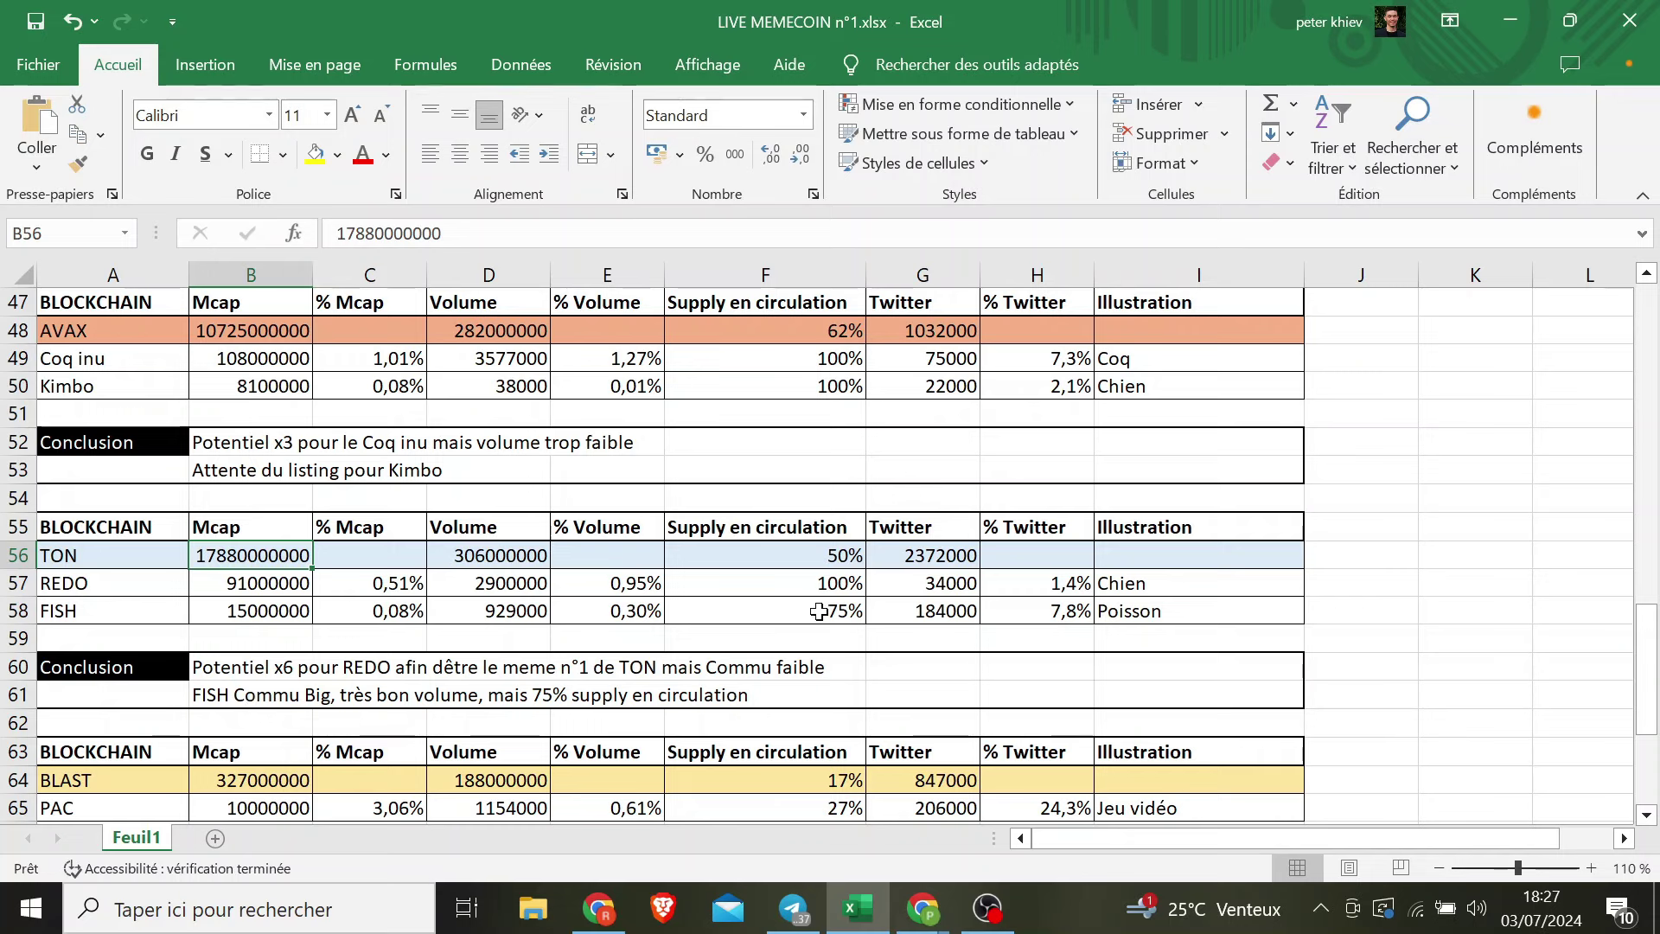
- Go down the Mcap column from TON to the conclusion of the BLAST table
key(Down)
key(Down)
key(Down)
key(Down)
key(Down)
key(Down)
key(Down)
key(Down)
key(Down)
key(Down)
key(Down)
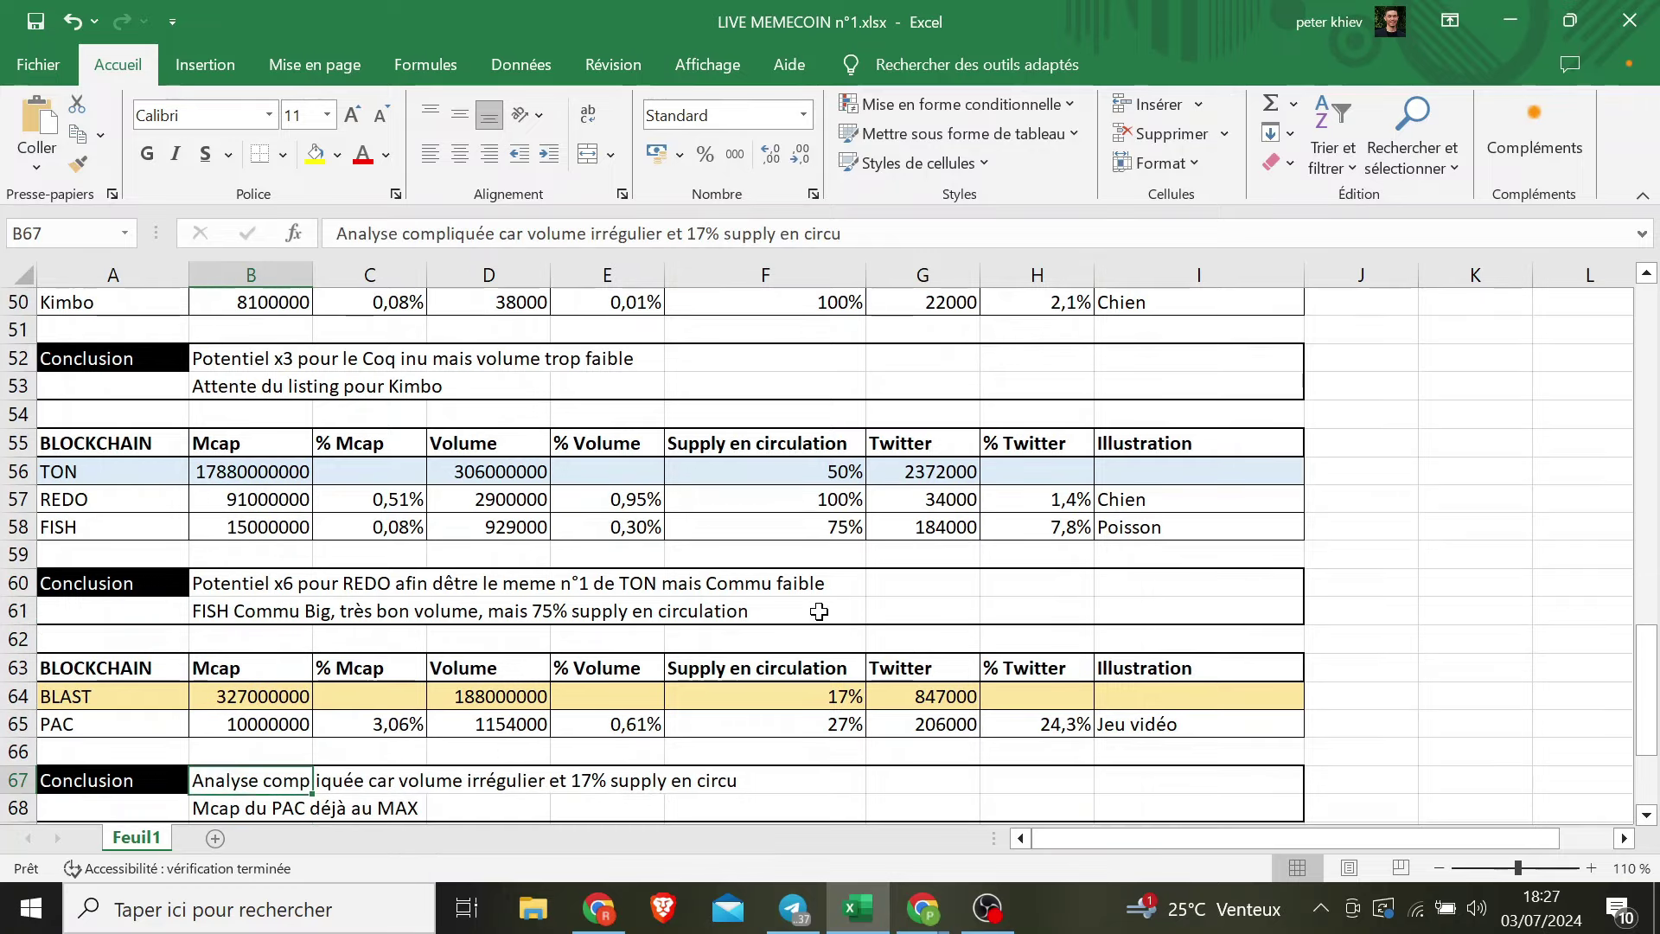
- Look over the Mcap column of the BLAST table between its header, its conclusion lines and PAC's figure
key(Up)
key(Up)
key(Up)
key(Down)
key(Down)
key(Down)
key(Down)
key(Up)
key(Up)
key(Up)
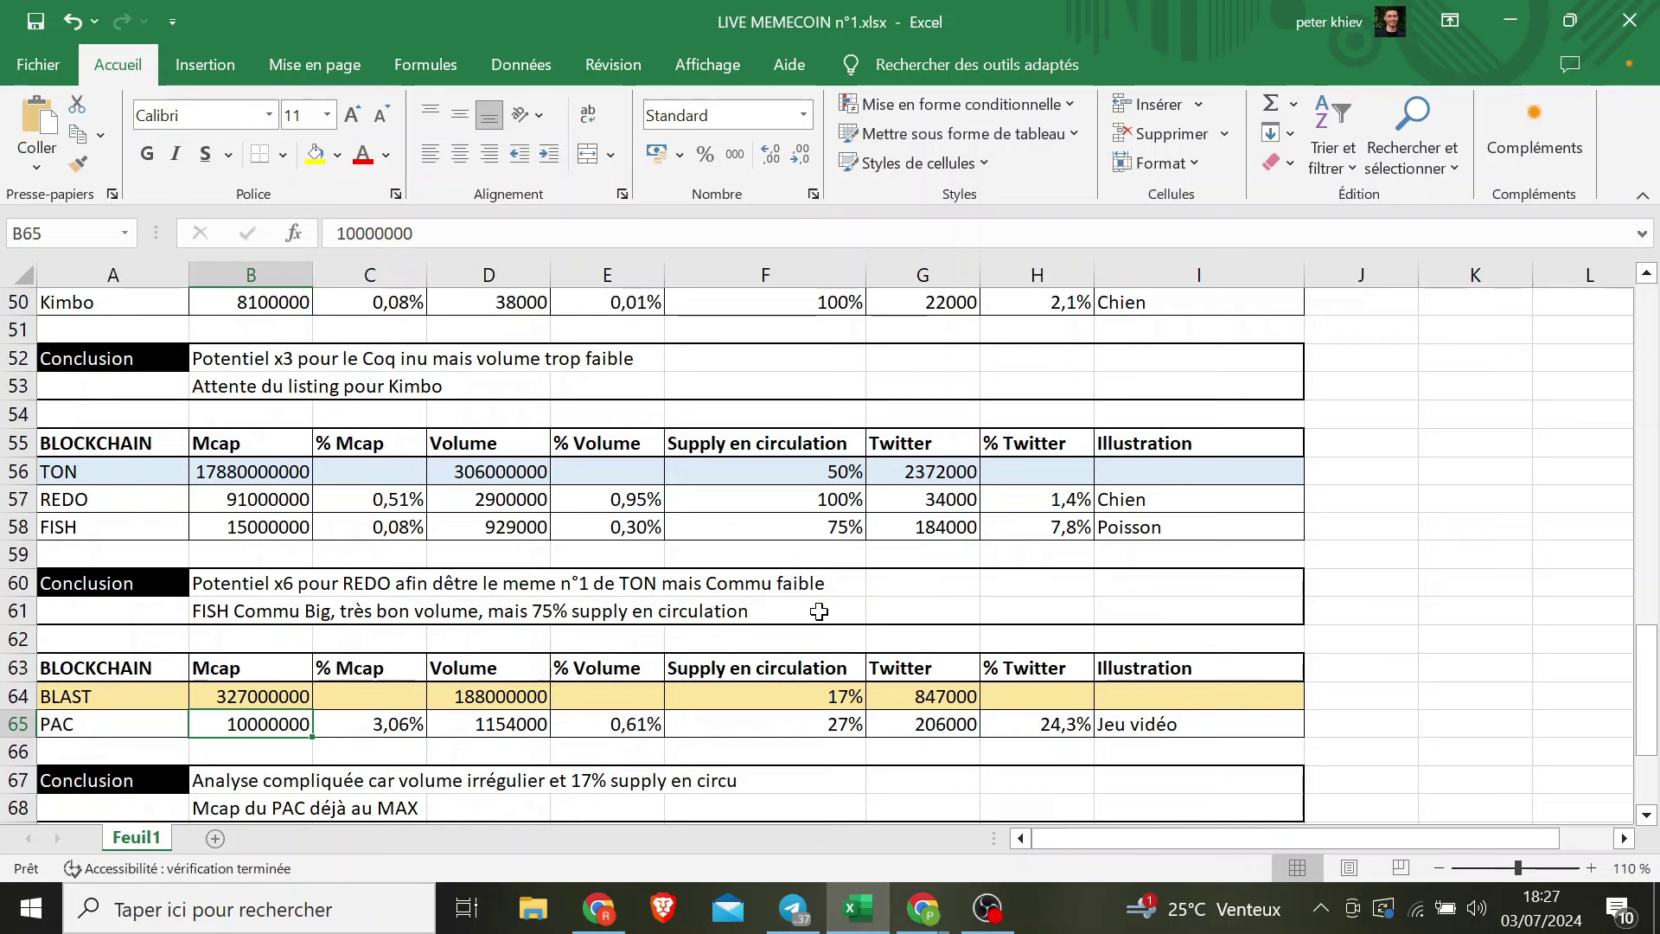
- Examine BLAST's own row from its Mcap across to its circulating supply
key(Up)
key(Up)
key(Down)
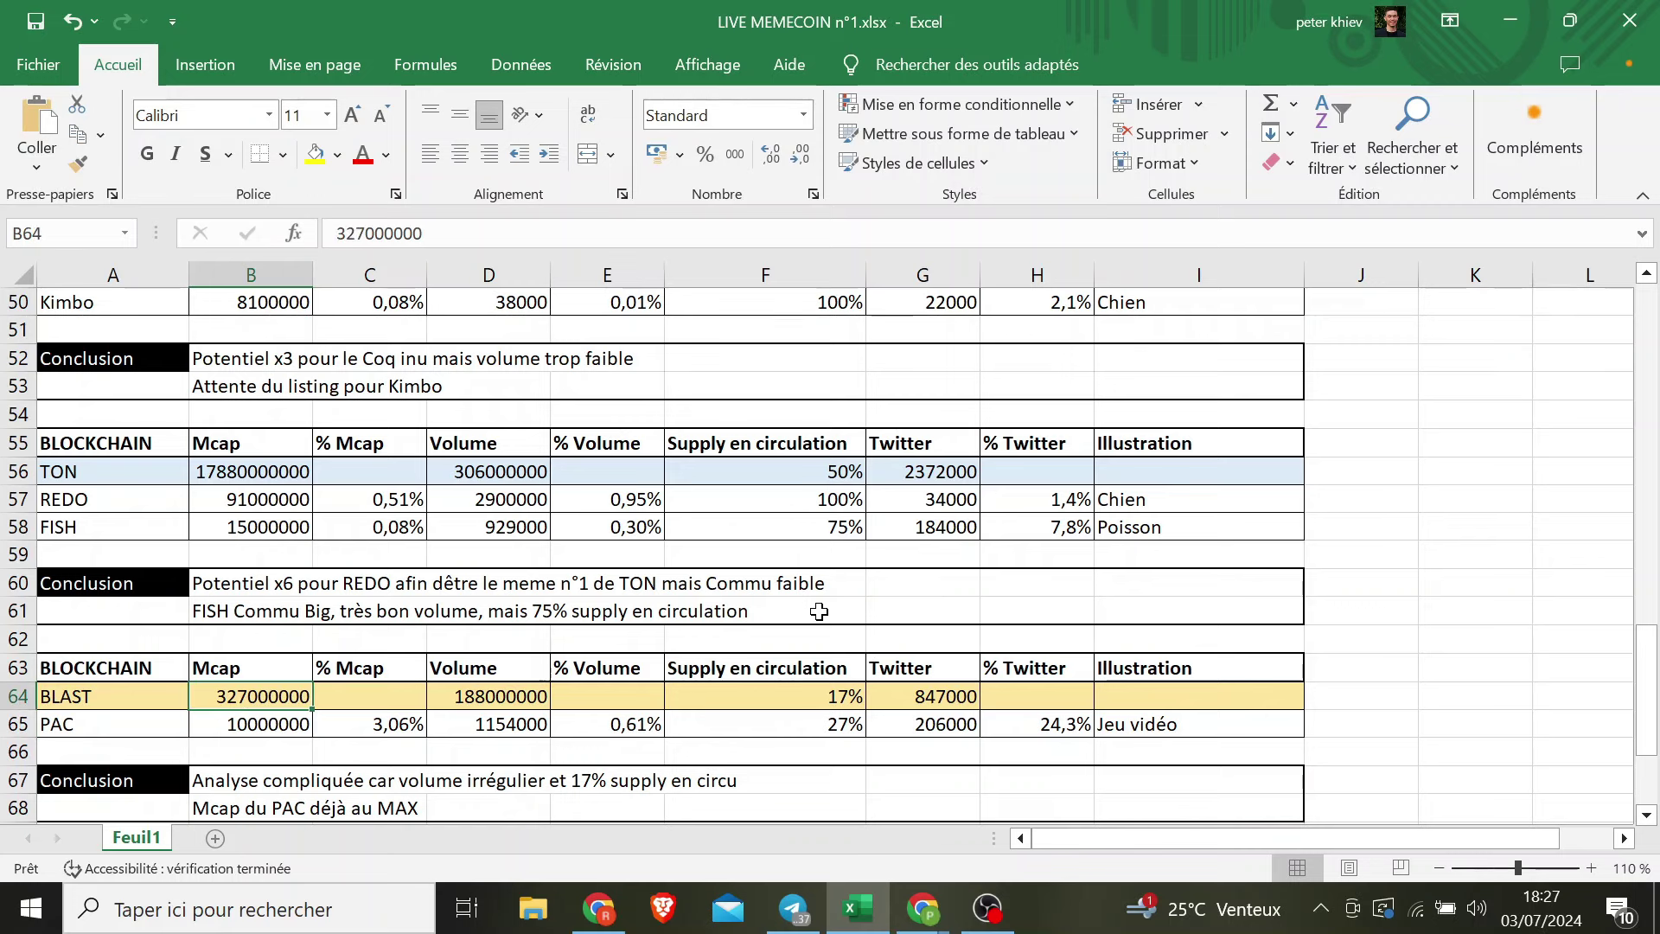
key(Right)
key(Right)
key(Right)
key(Right)
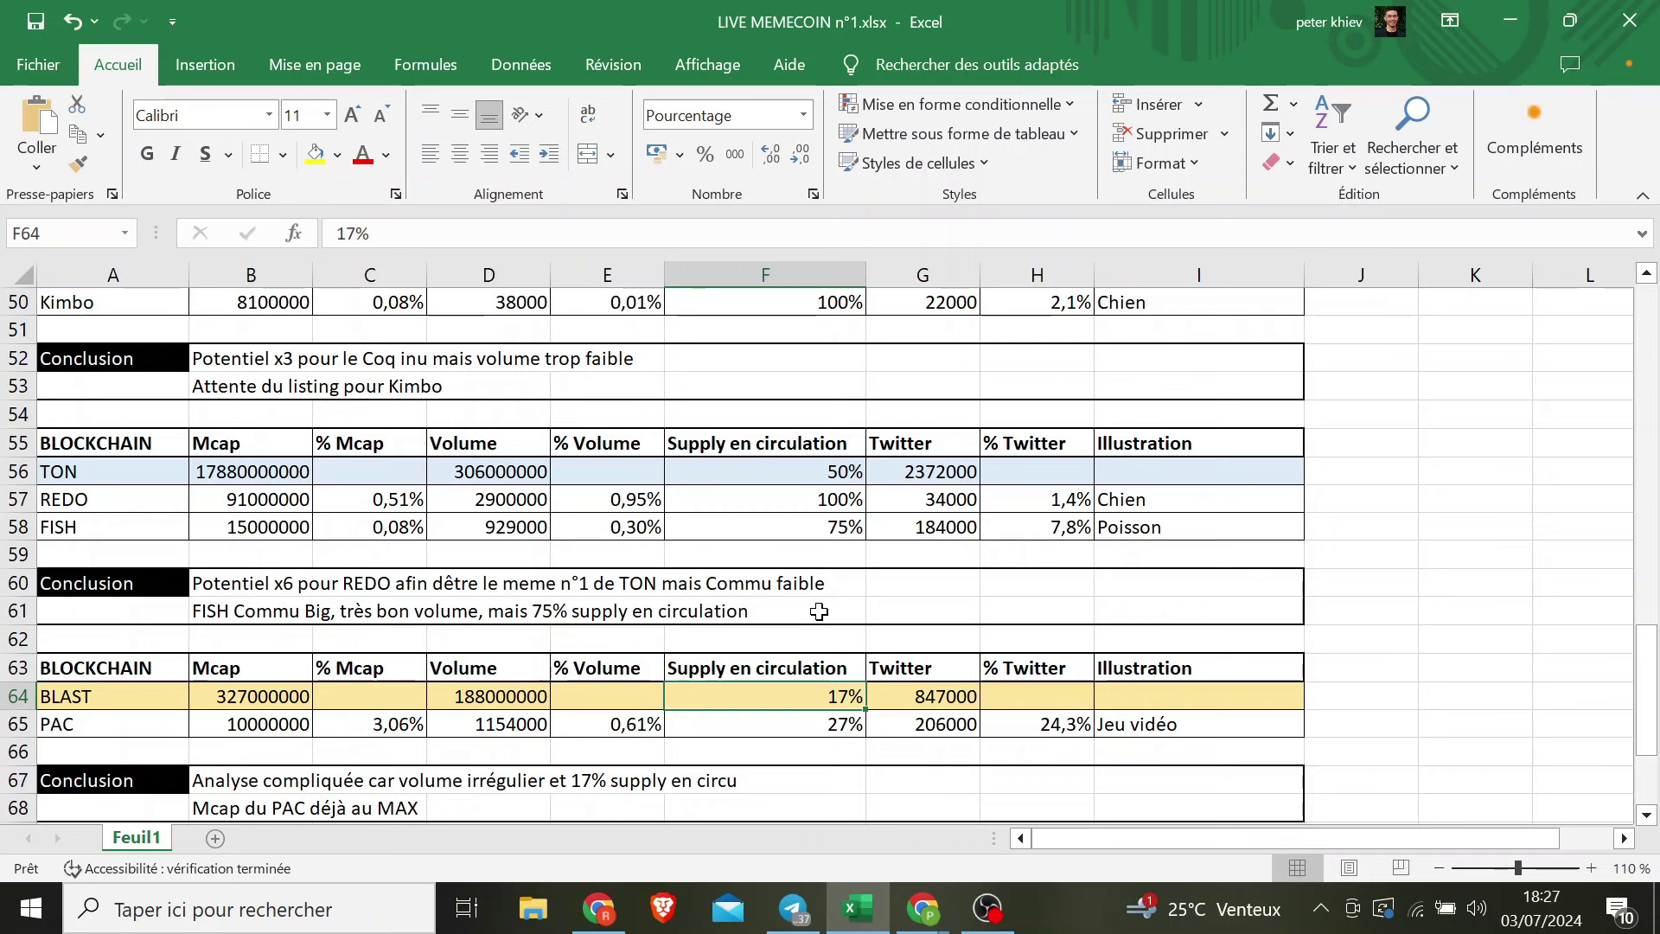
- Compare PAC's Mcap and % Mcap with BLAST's Mcap
key(Down)
key(Left)
key(Left)
key(Left)
key(Left)
key(Left)
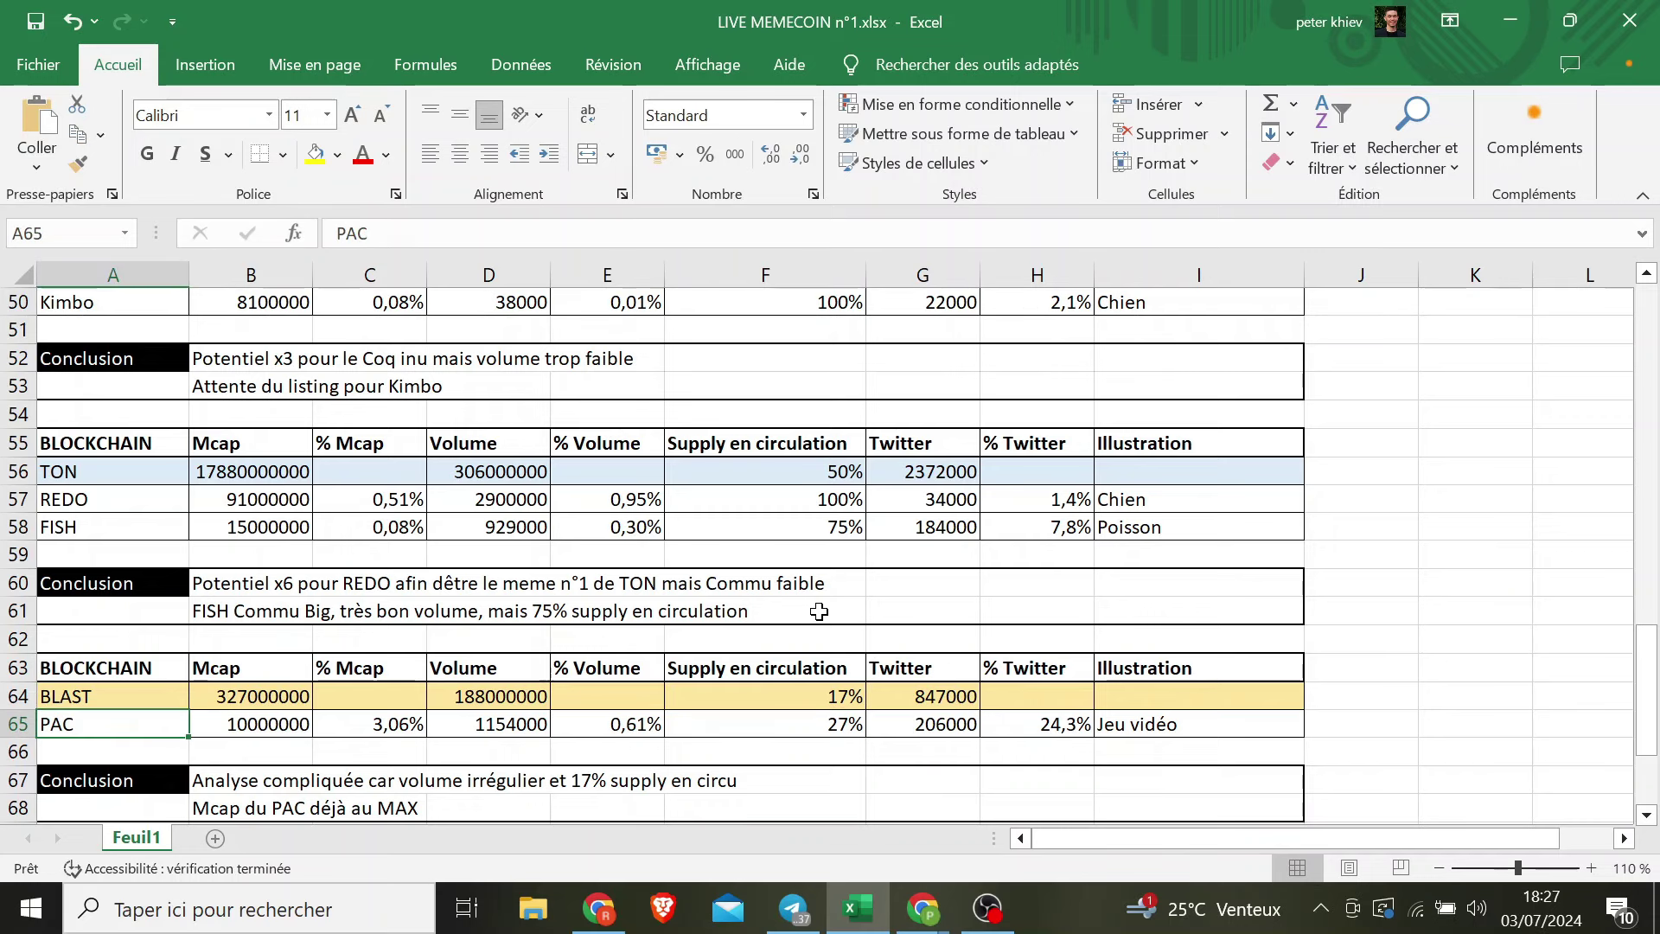
key(Right)
key(Right)
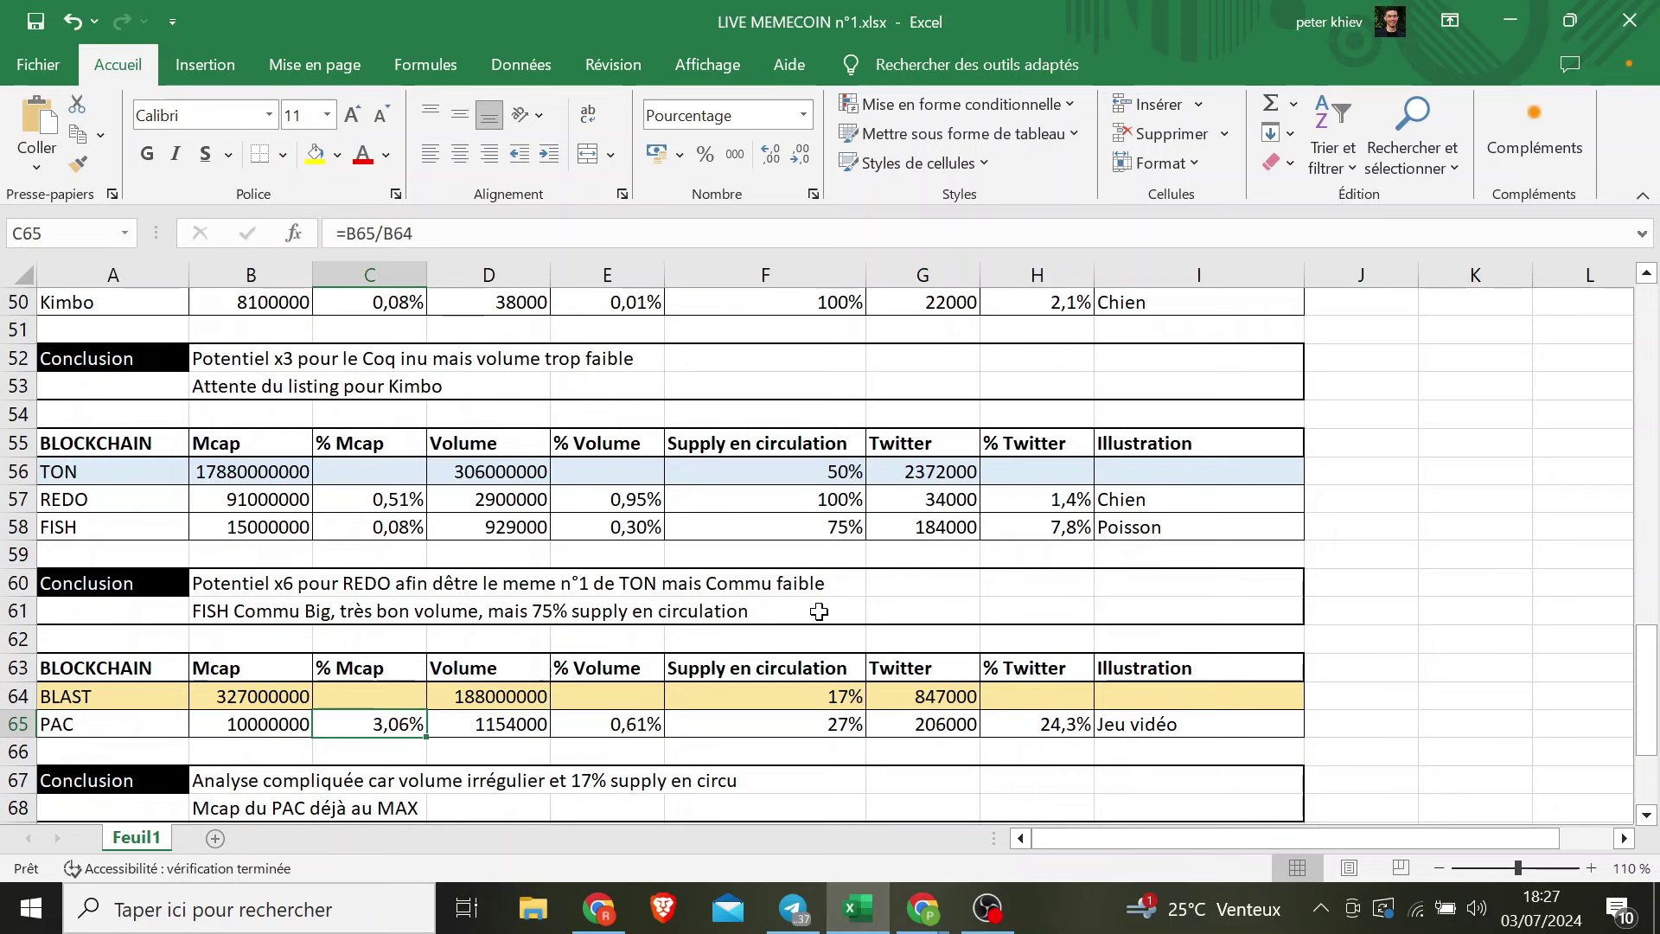
key(Left)
key(Up)
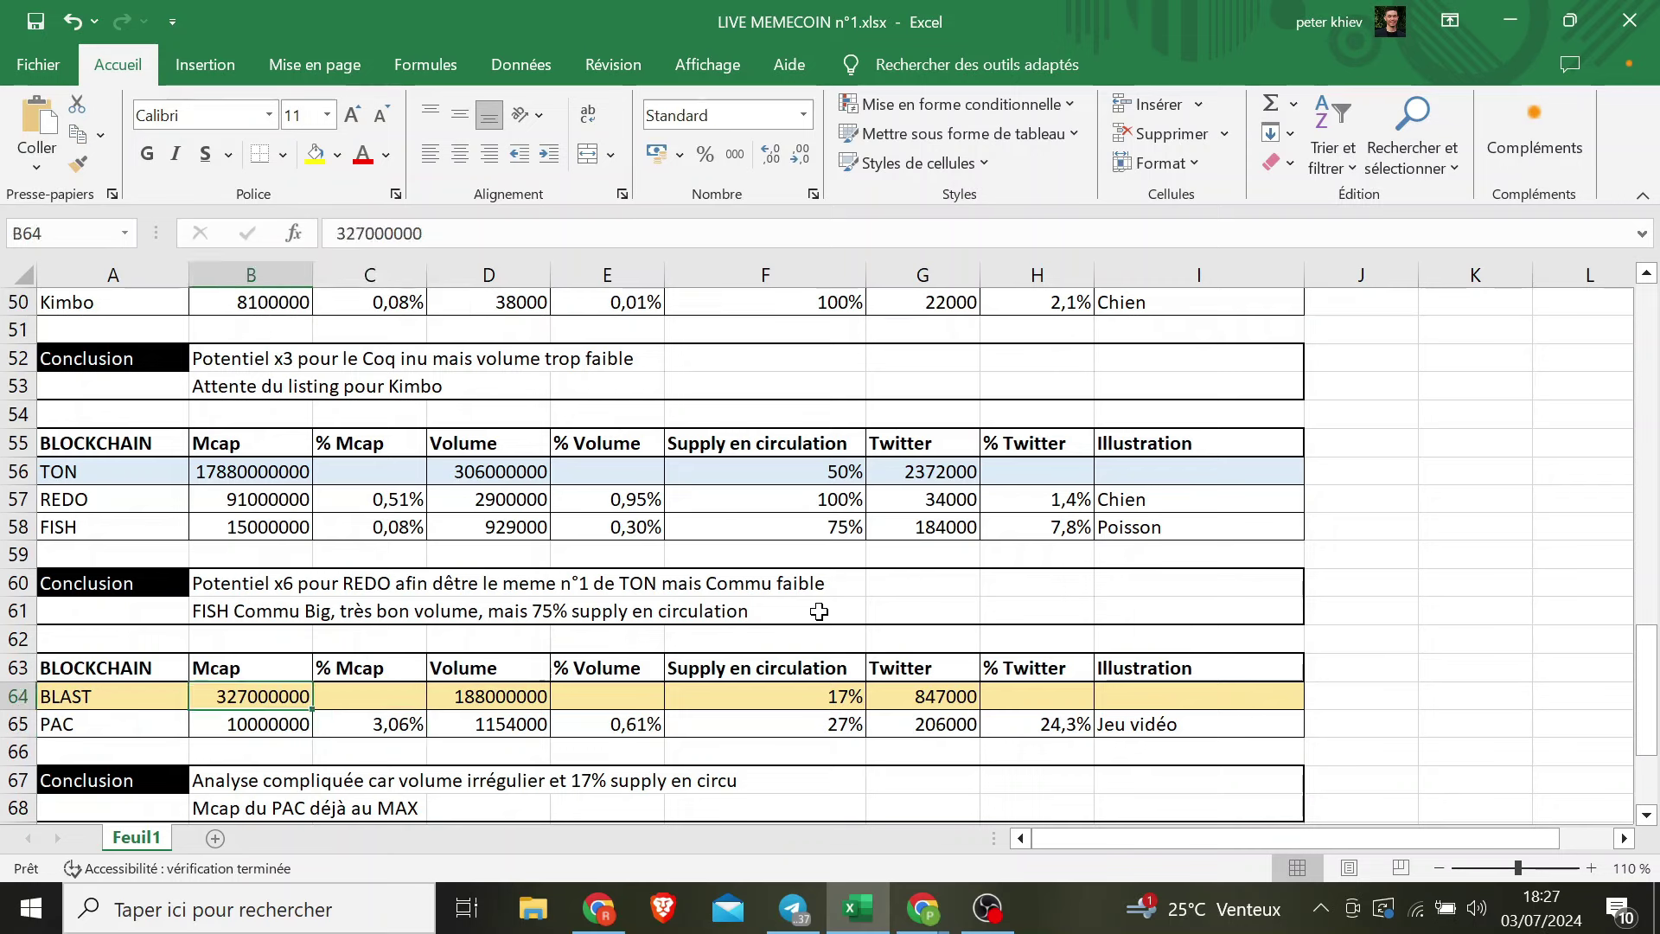
- Examine PAC's Volume, % Volume and circulating supply in the BLAST table
key(Down)
key(Left)
key(Right)
key(Right)
key(Right)
key(Right)
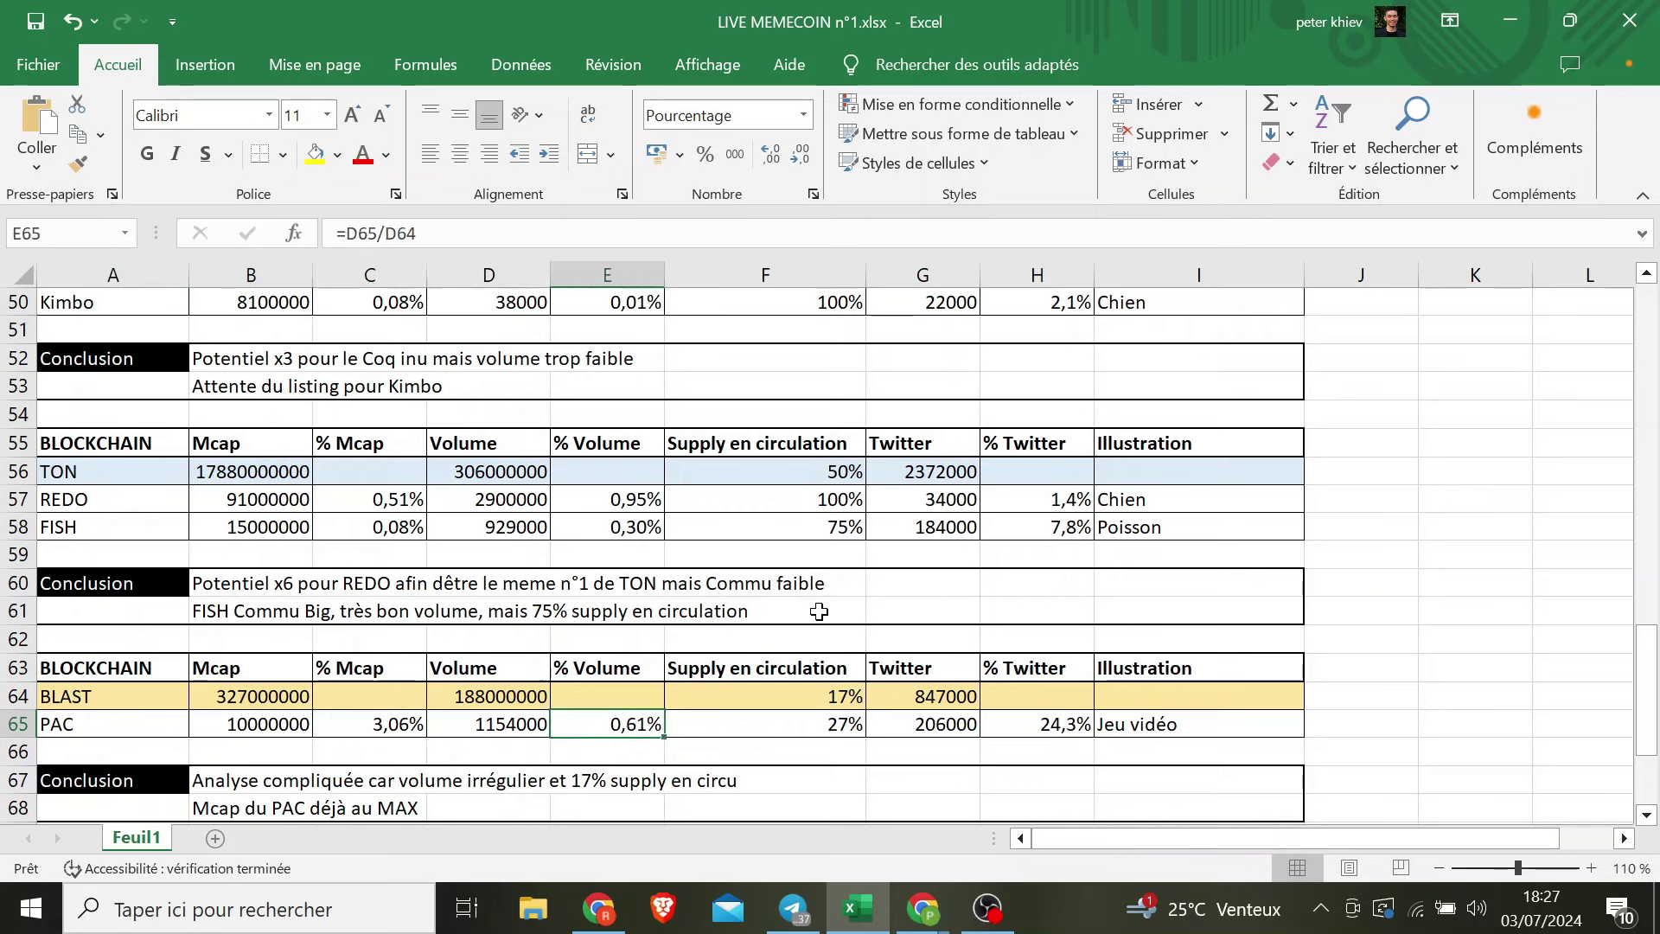
key(Right)
key(Right)
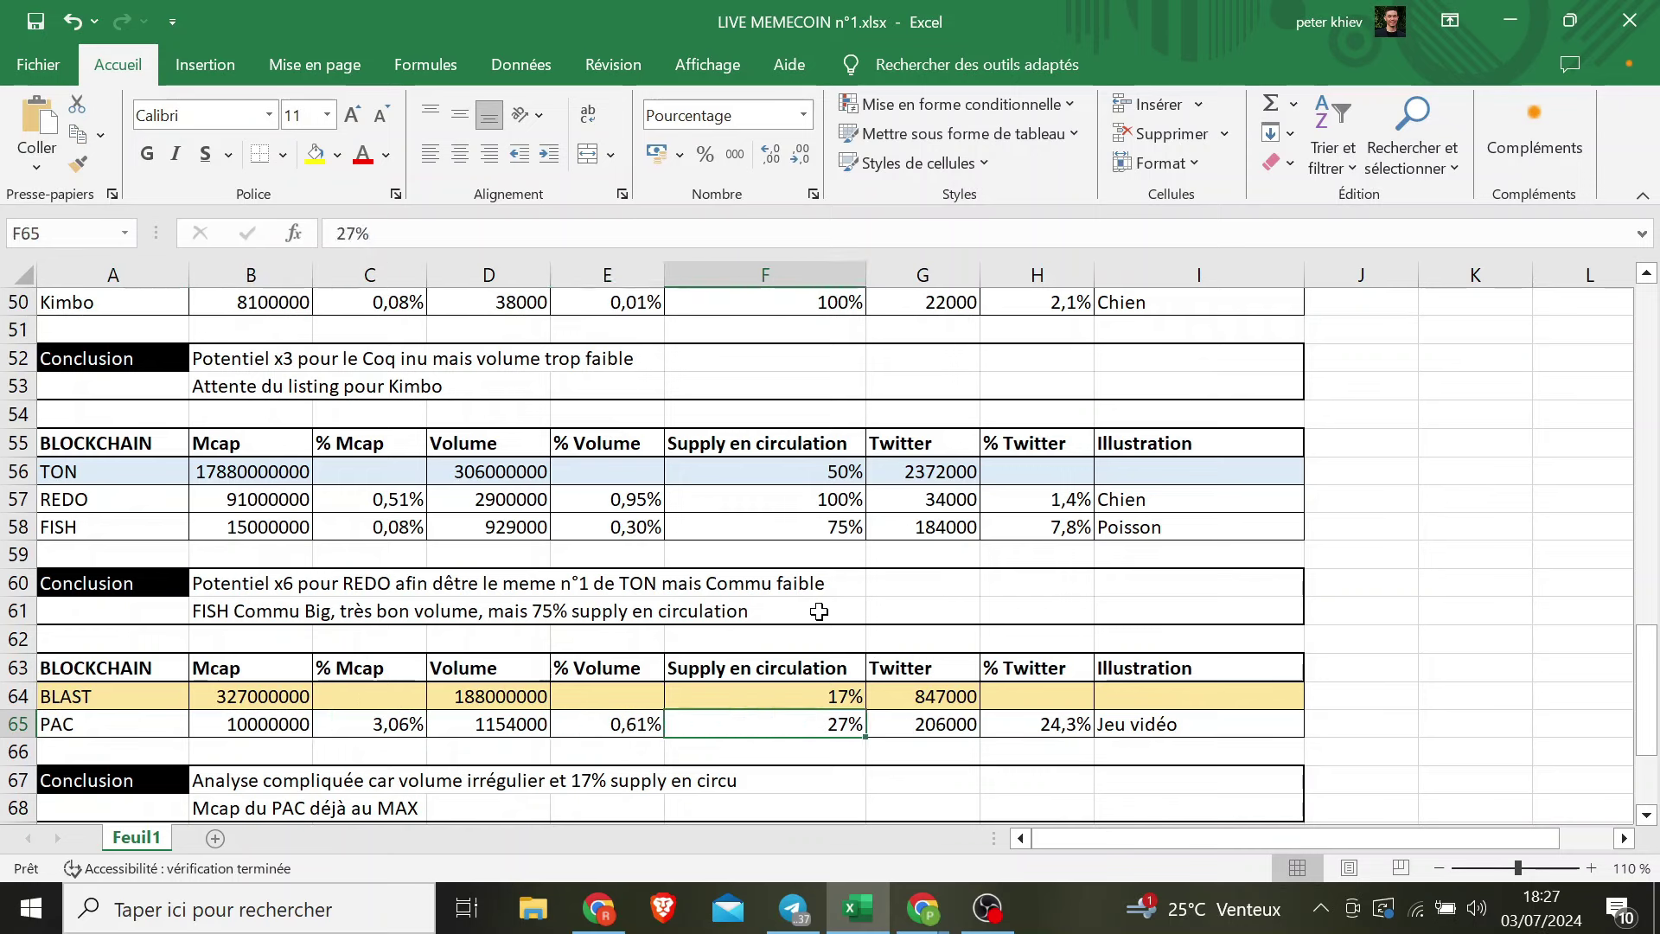
- Read the BLAST table's two conclusion lines on volume, circulating supply and PAC's Mcap
key(Down)
key(Down)
key(Left)
key(Left)
key(Left)
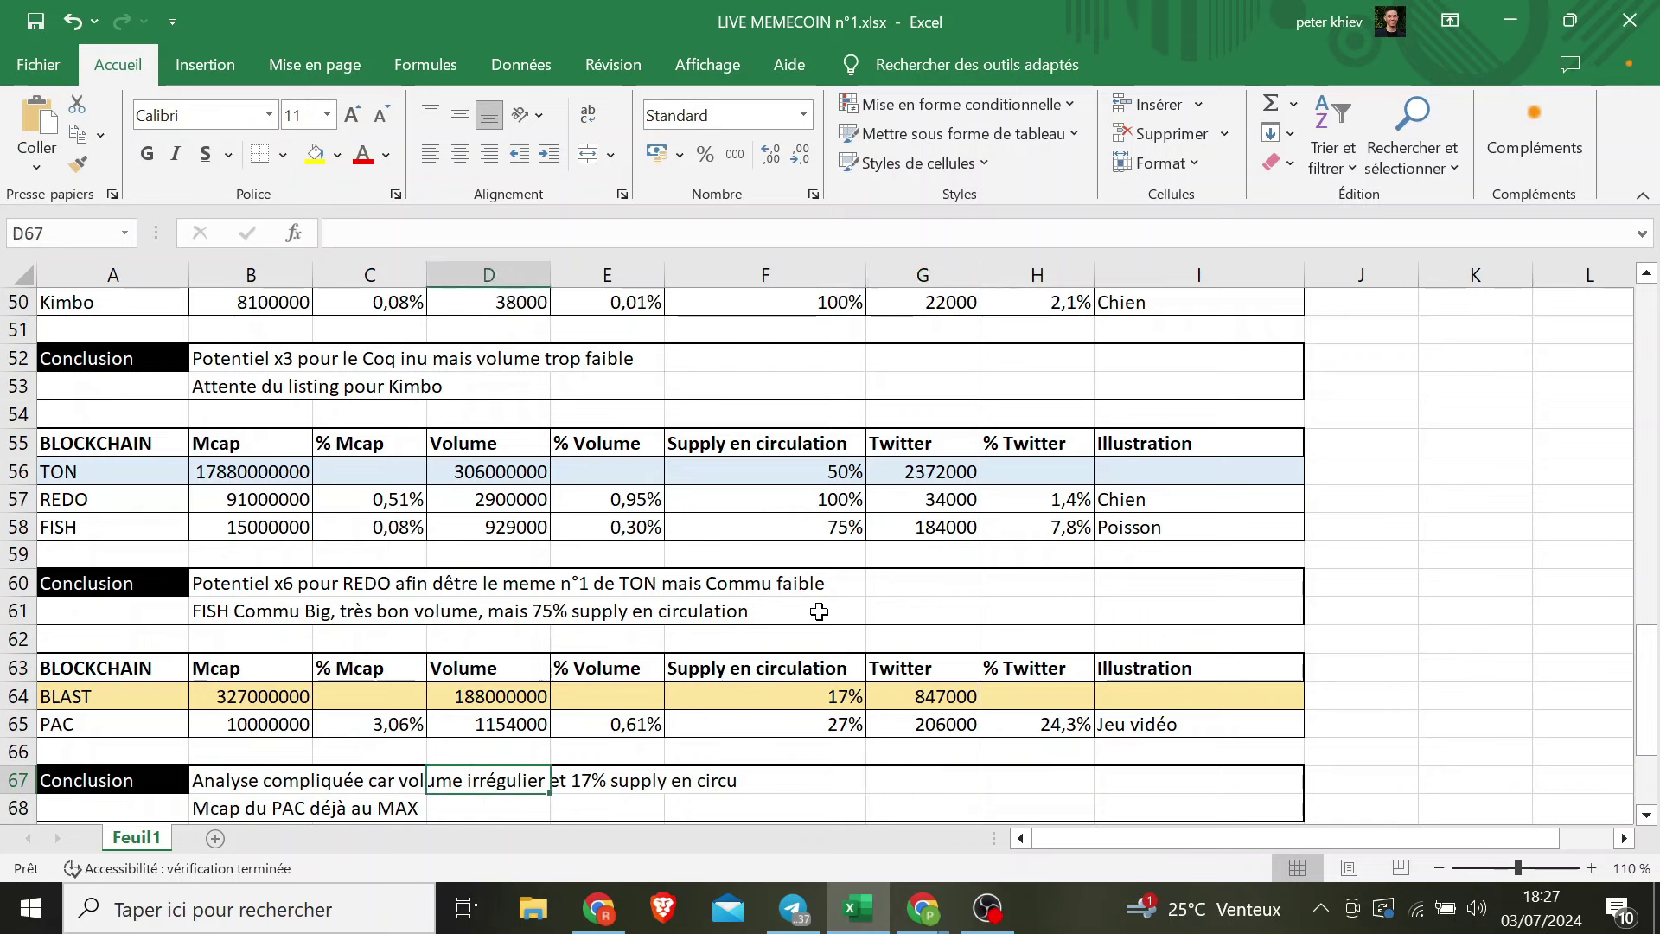
key(Right)
key(Right)
key(Down)
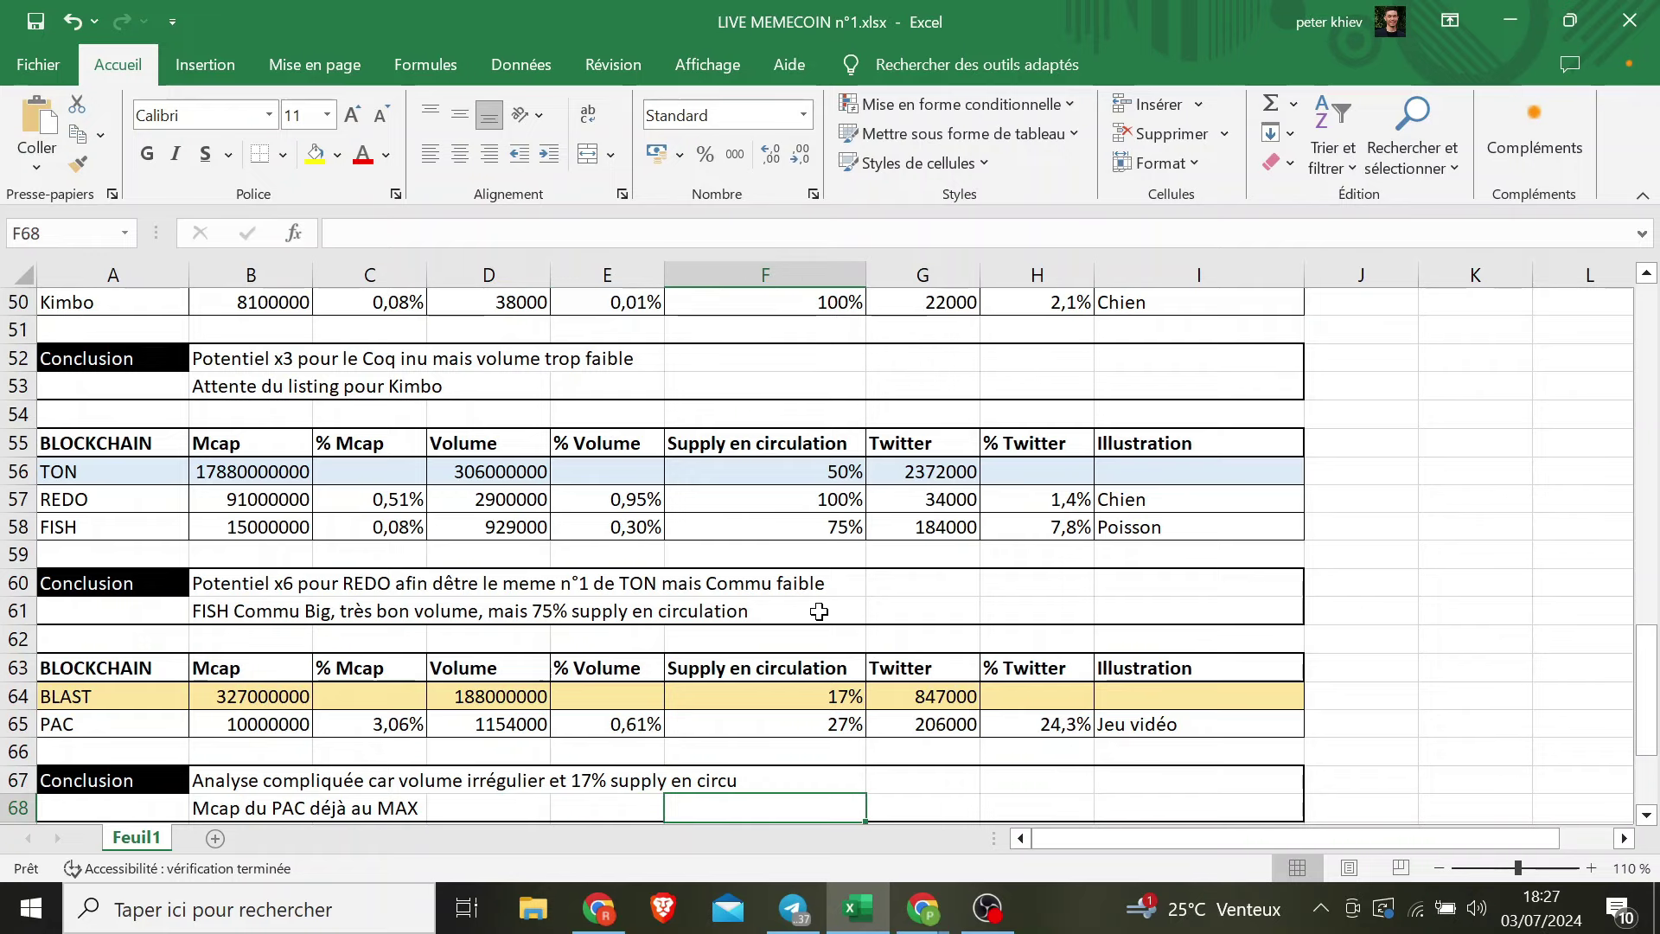
- Read the ANALYSE FINALE block below the BLAST table
key(Down)
key(Down)
key(Down)
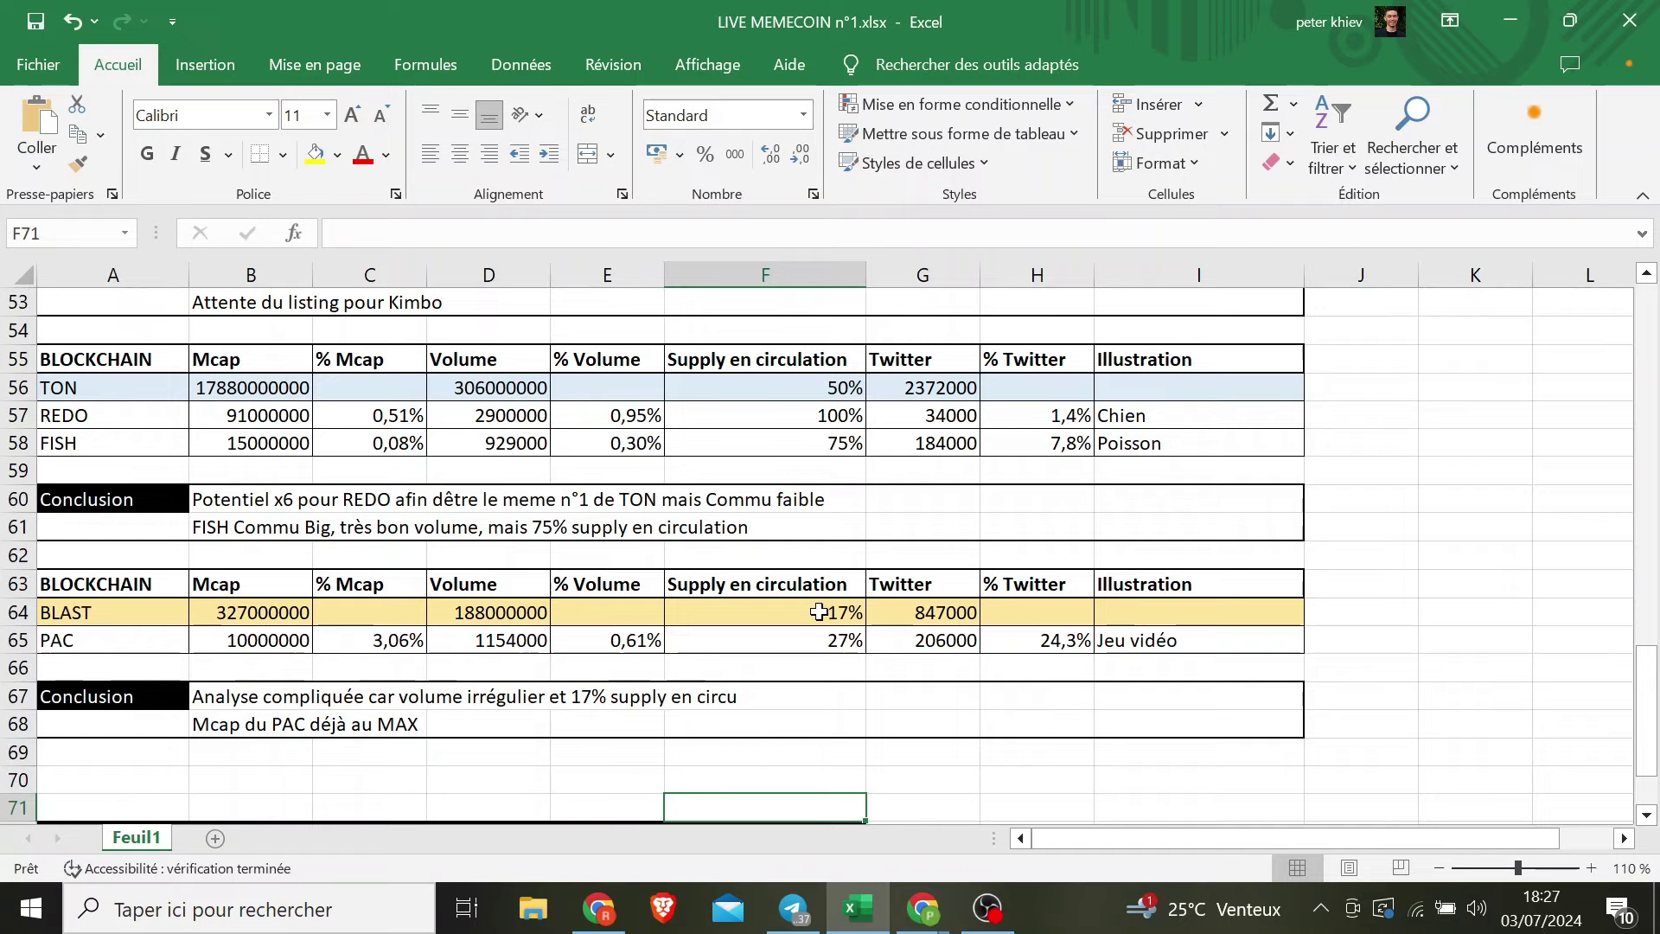
key(Down)
key(Down)
key(Down)
key(Down)
key(Down)
key(Down)
key(Down)
key(Down)
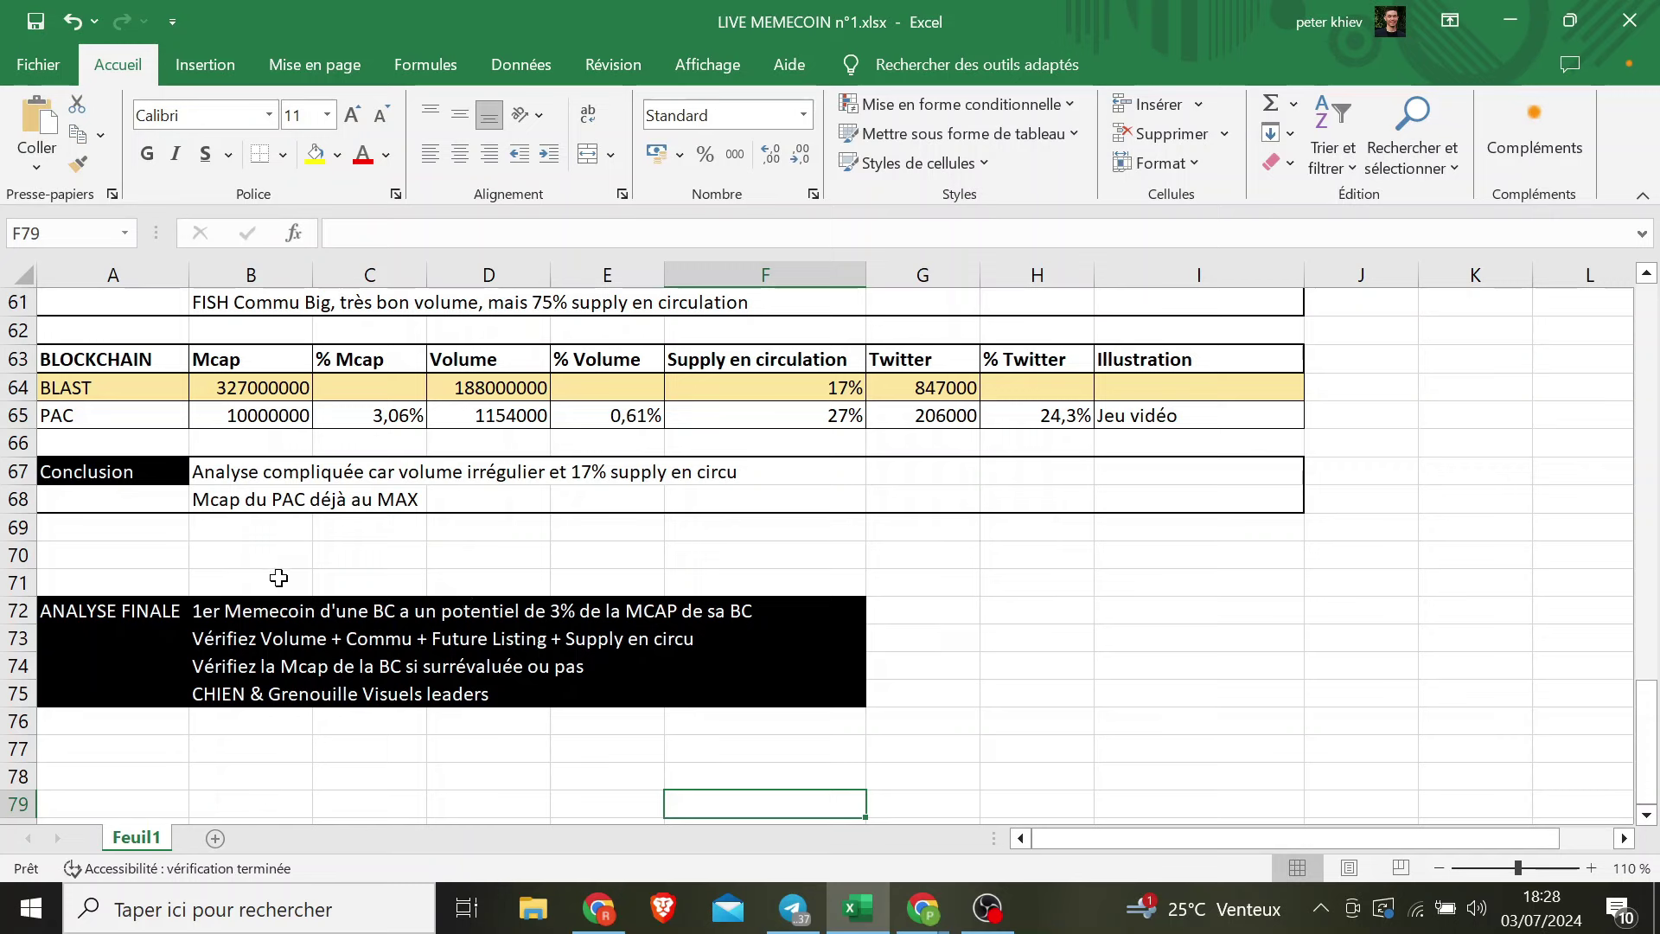
- Go back up from the final analysis to the conclusion line about PAC's Mcap
key(Up)
key(Up)
key(Up)
key(Up)
key(Up)
key(Up)
key(Up)
key(Up)
key(Up)
key(Left)
key(Up)
key(Left)
key(Left)
key(Left)
key(Up)
key(Up)
key(Up)
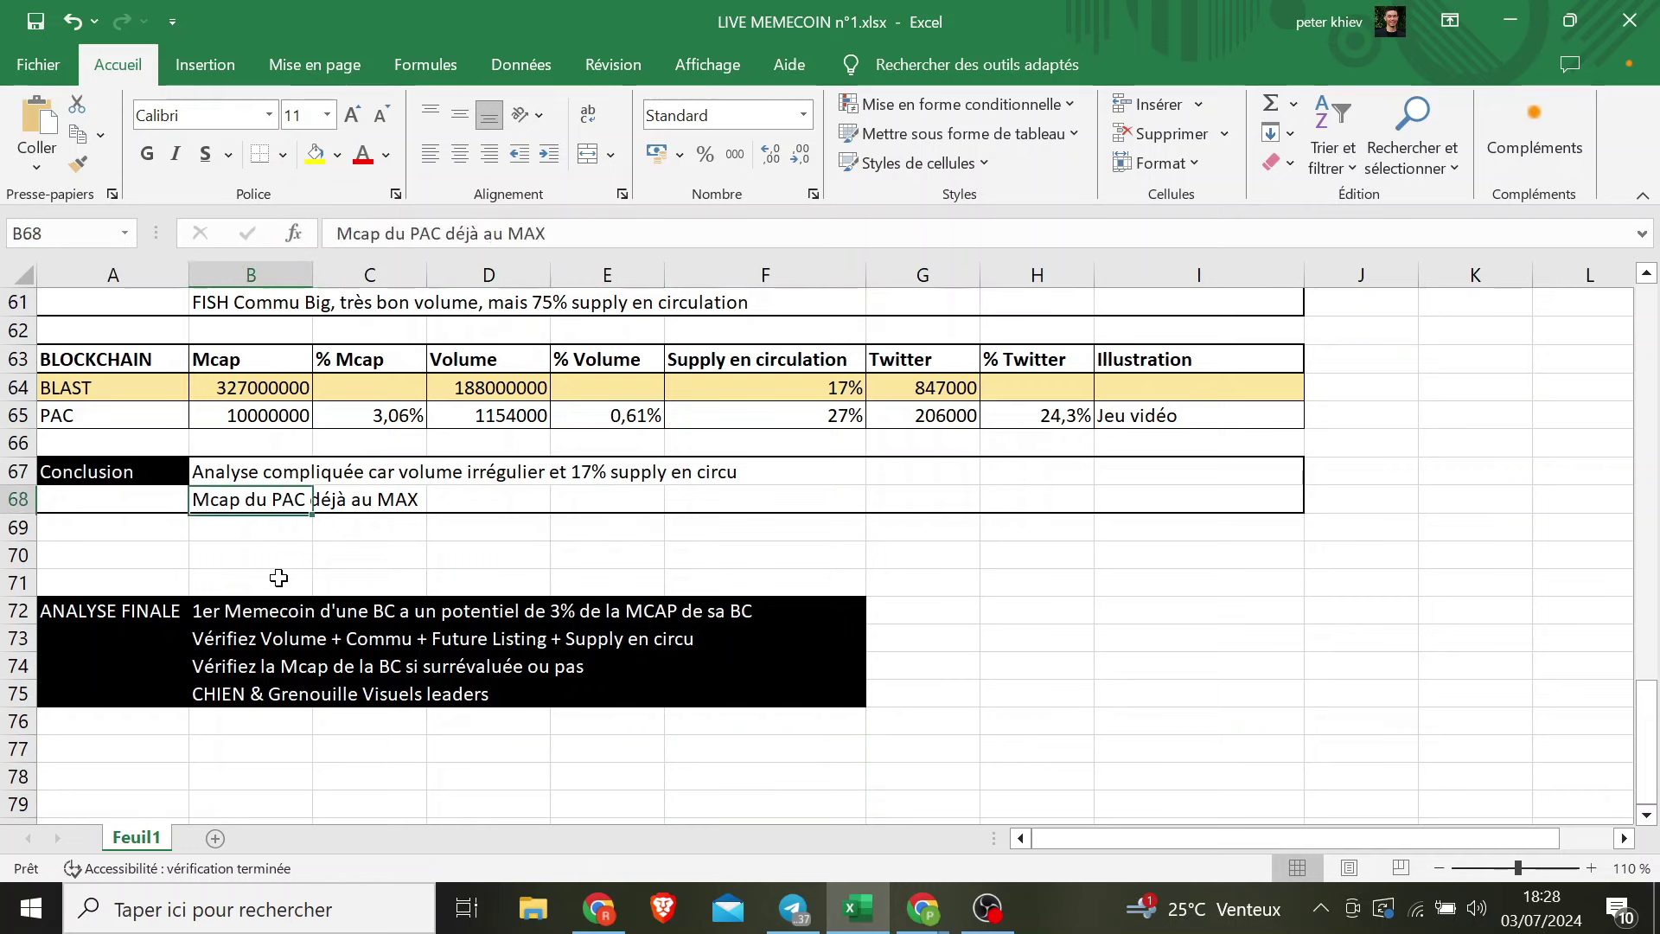
- Check PAC's Mcap and % Mcap against the 3% potential stated in the final analysis
key(Right)
key(Right)
key(Up)
key(Left)
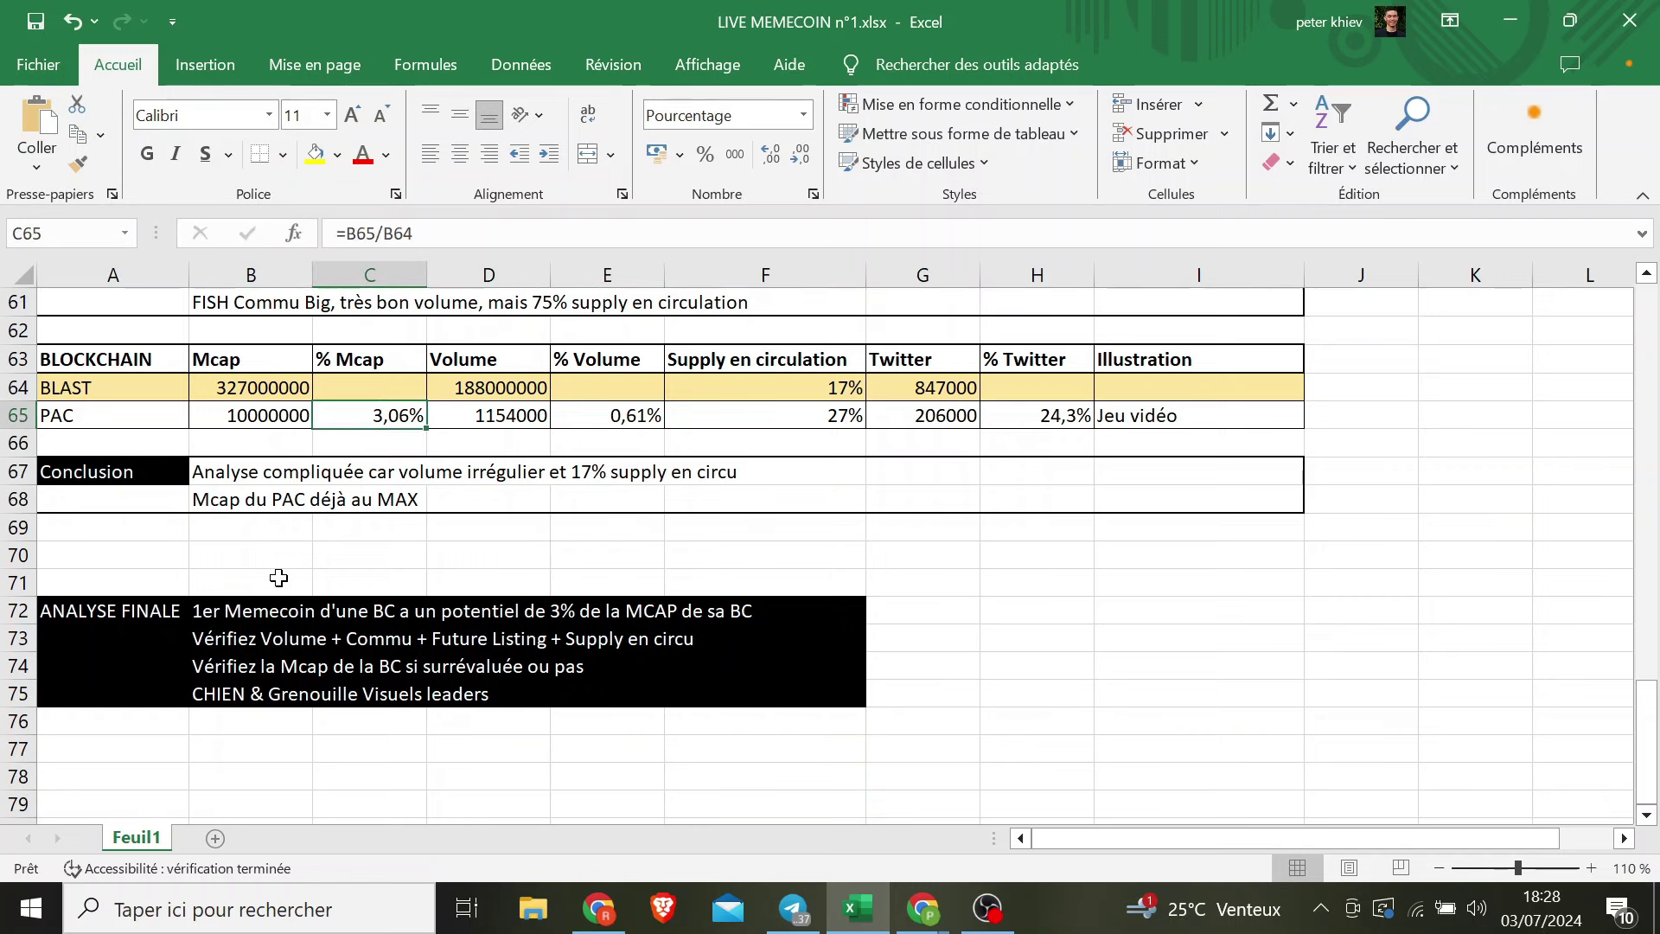
key(Left)
key(Left)
key(Right)
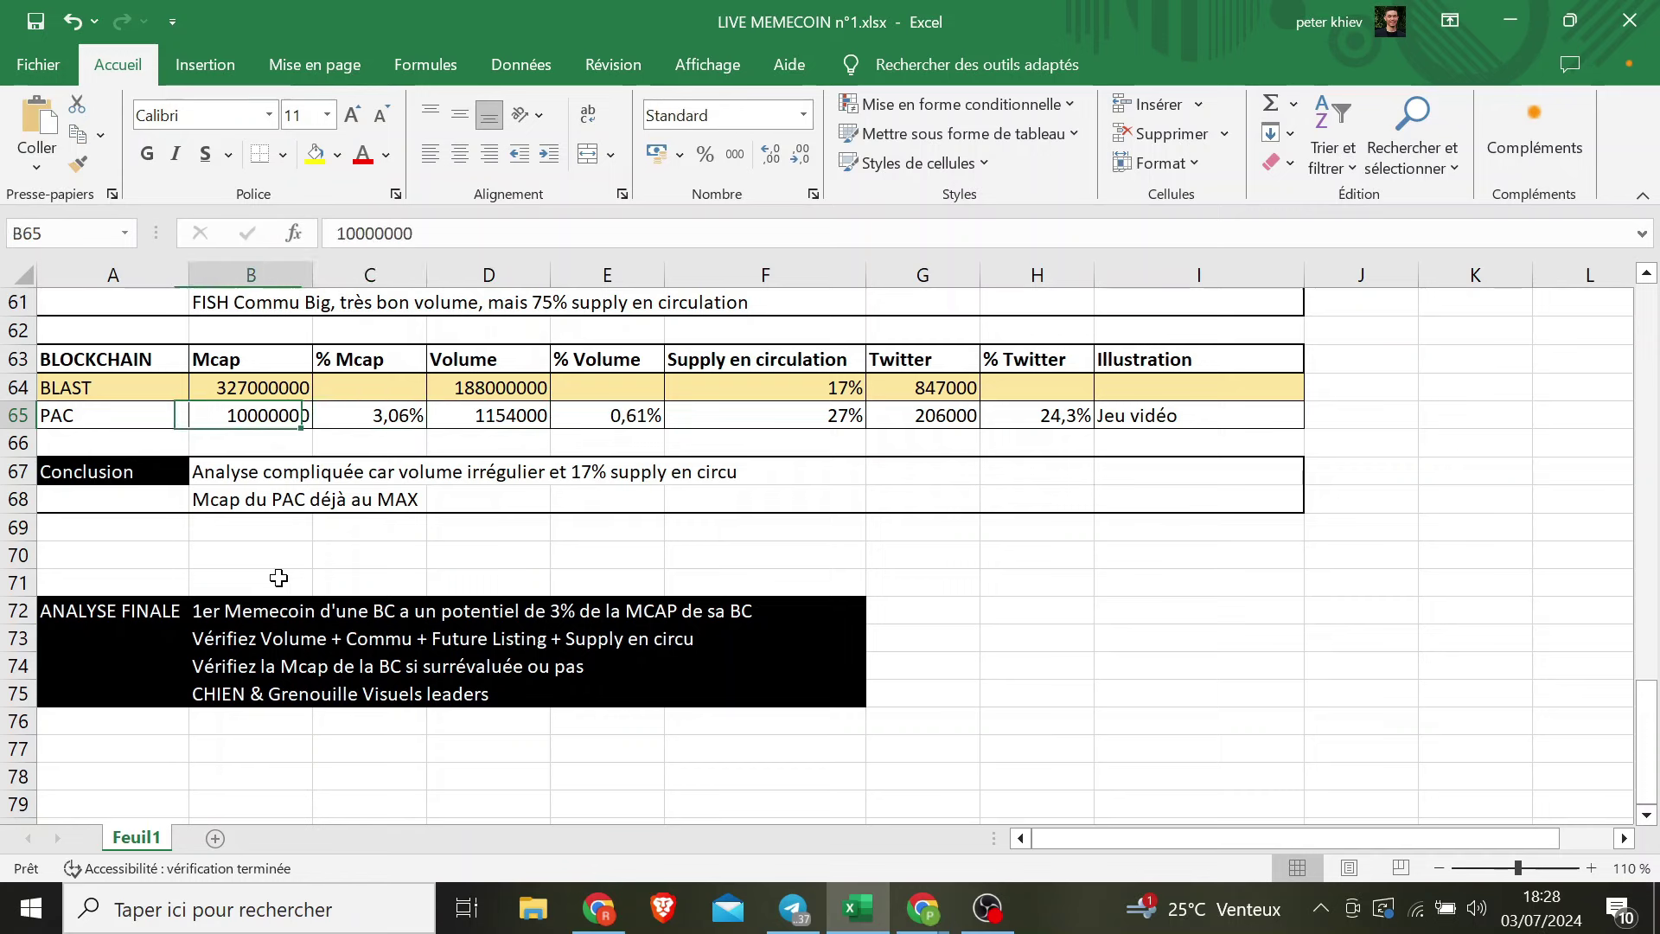
key(Right)
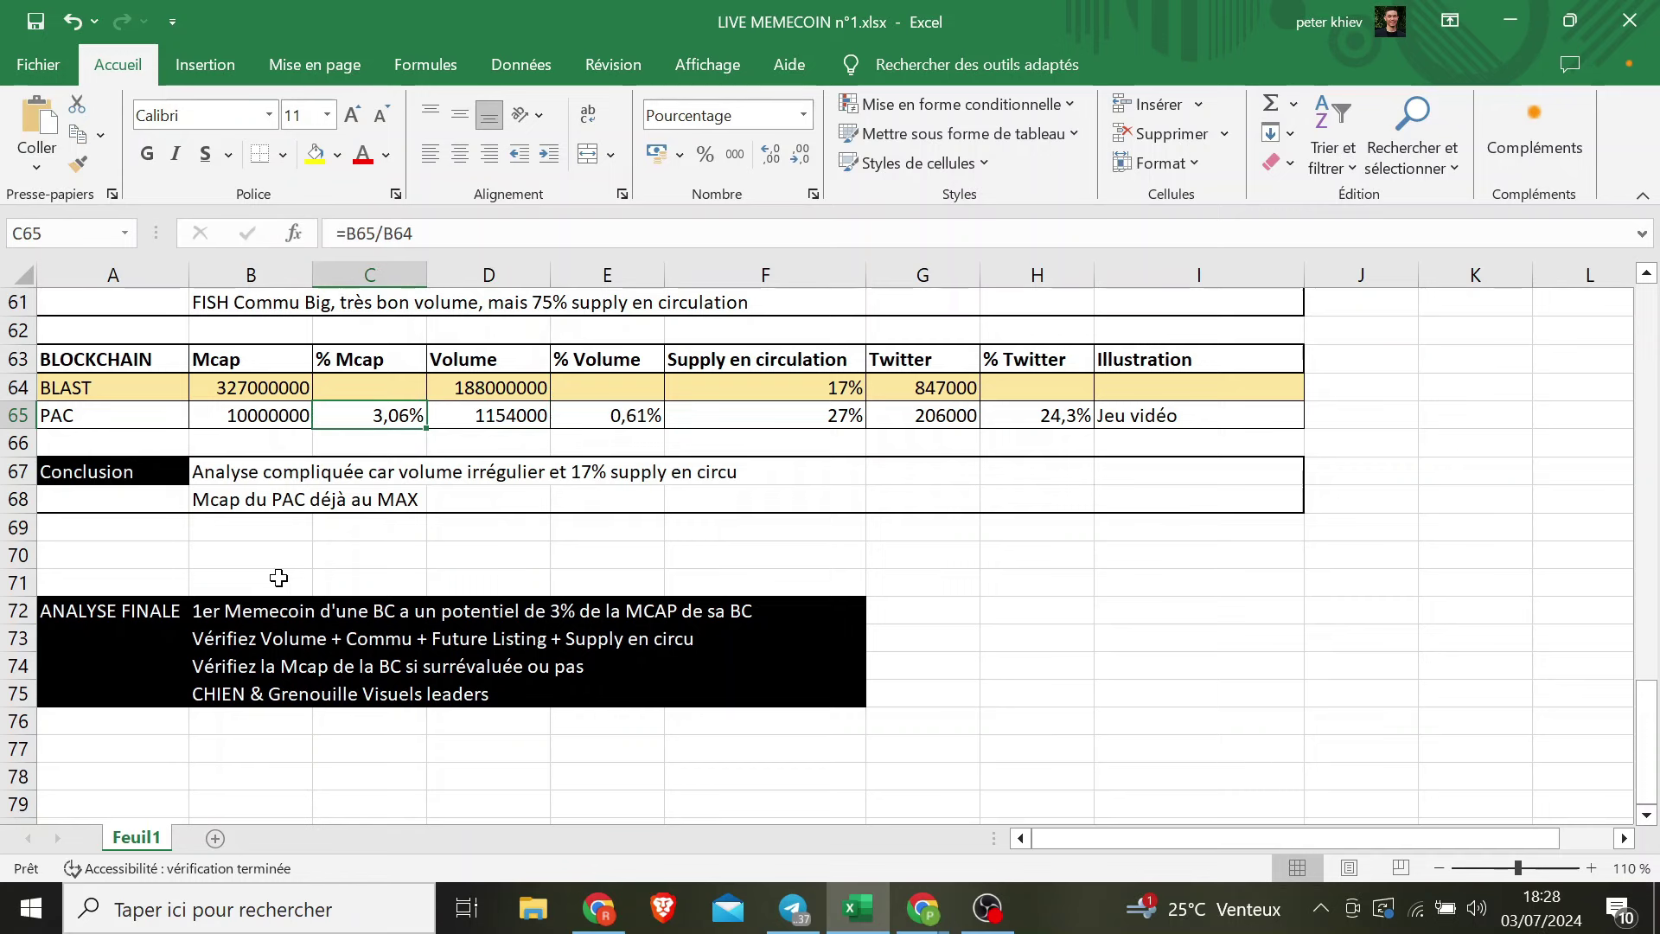
key(Left)
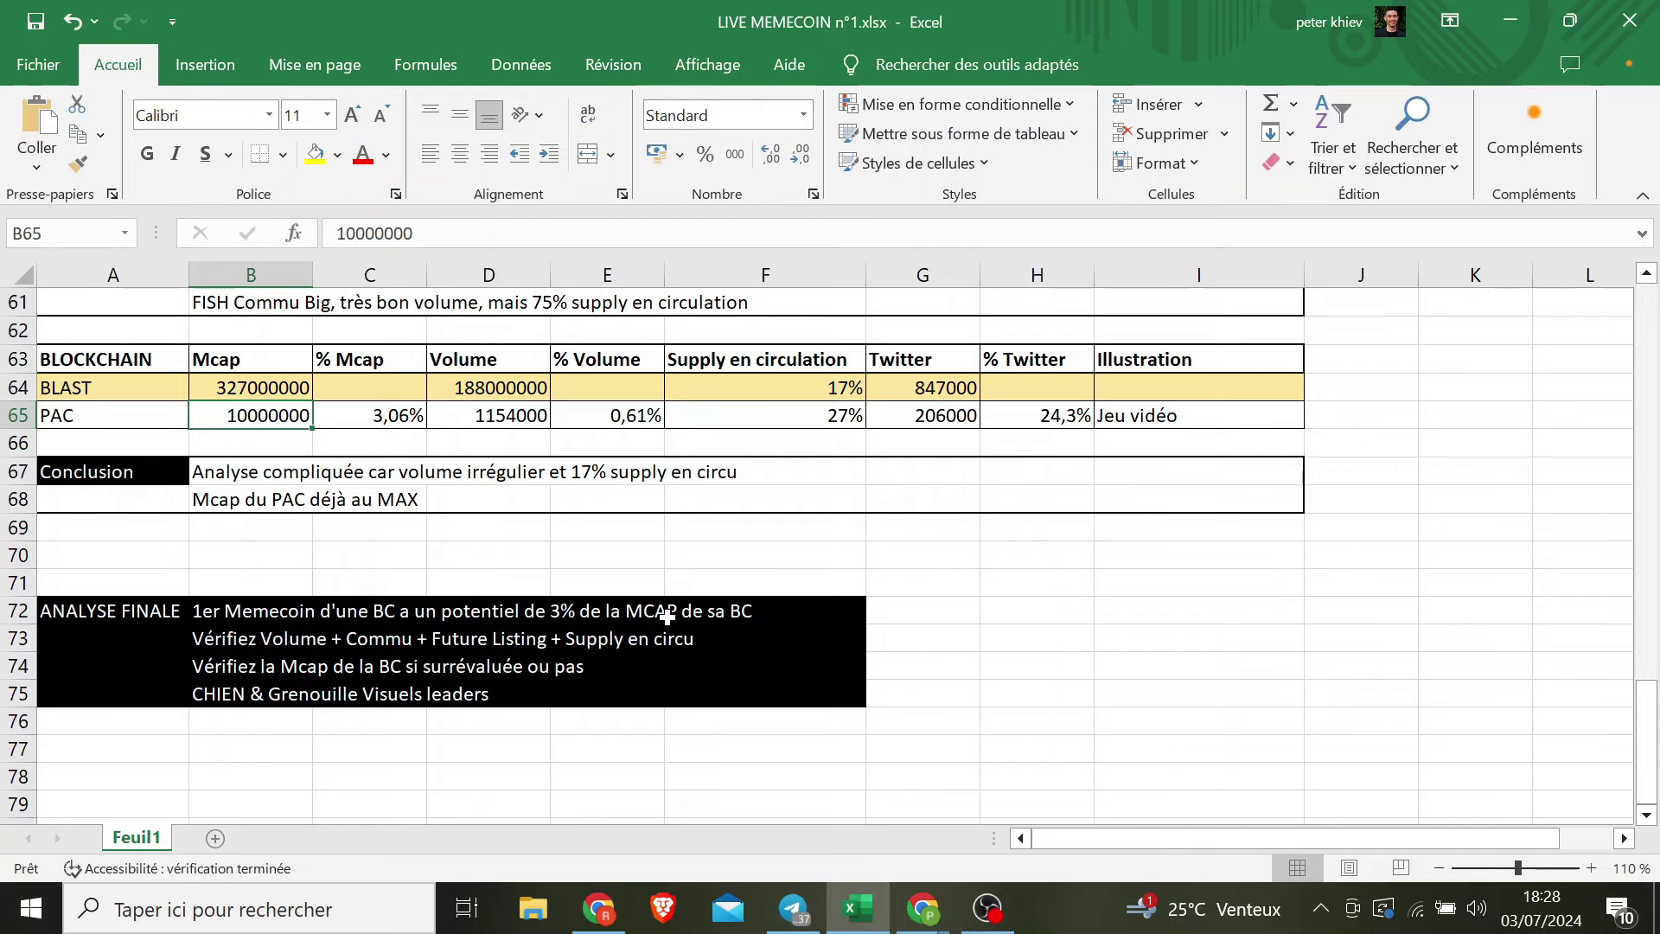
- Return to the INJECTIVE table and examine NINJA's % Mcap and the Mcap figures around it
drag(1647, 761, 1647, 346)
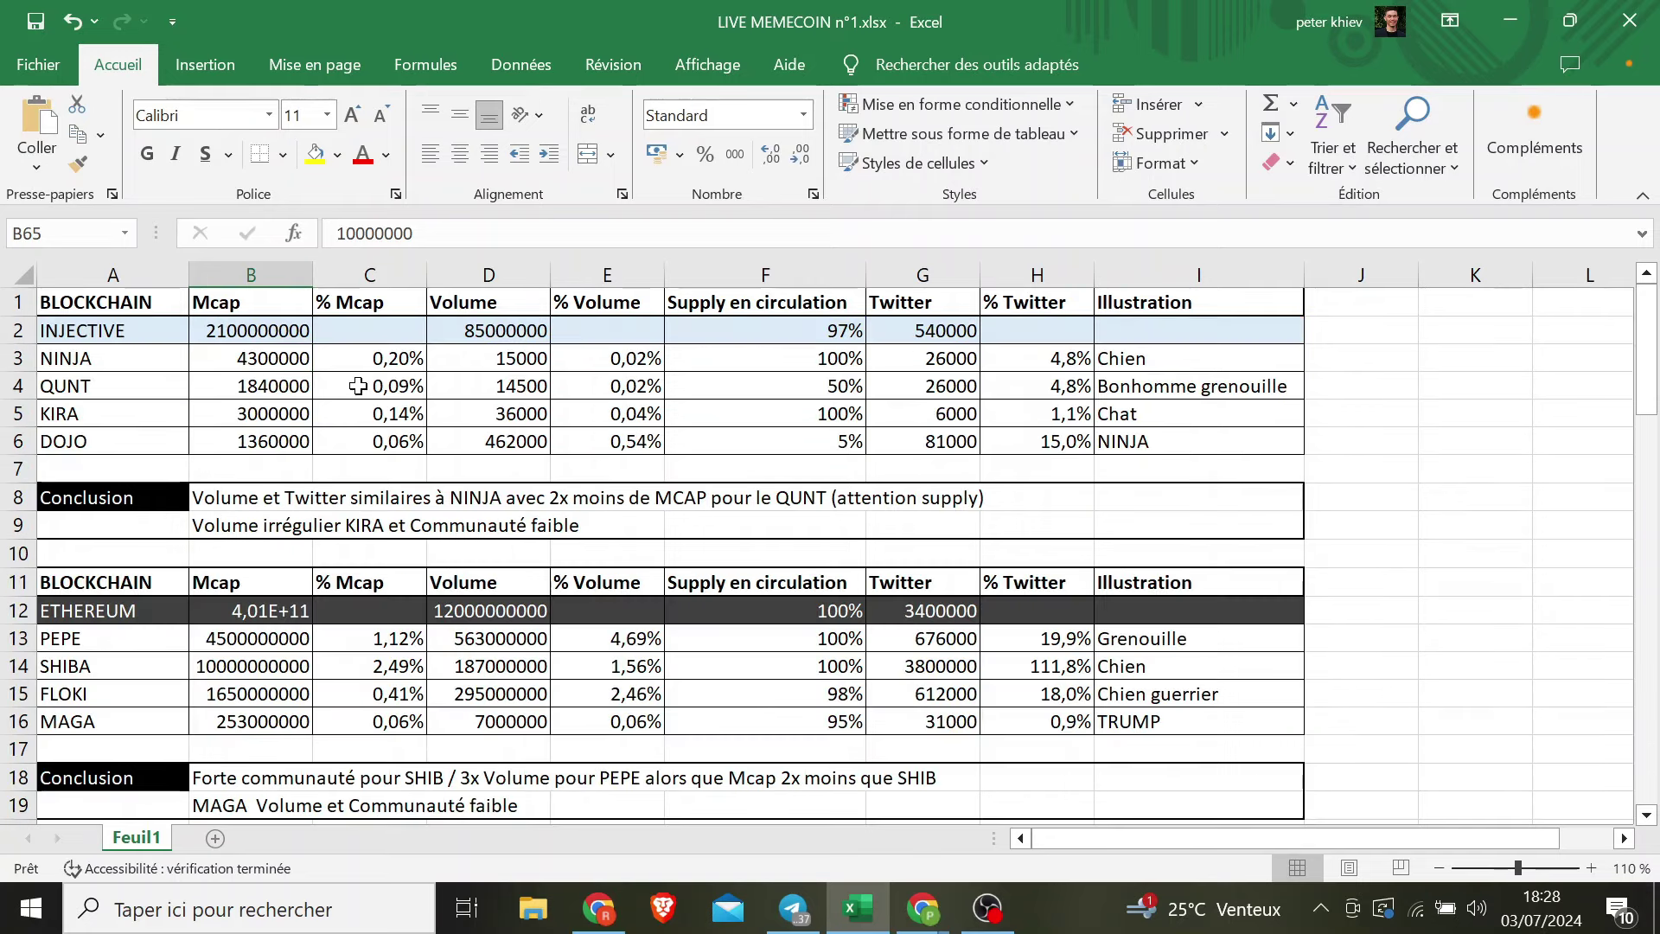
click(165, 363)
click(389, 365)
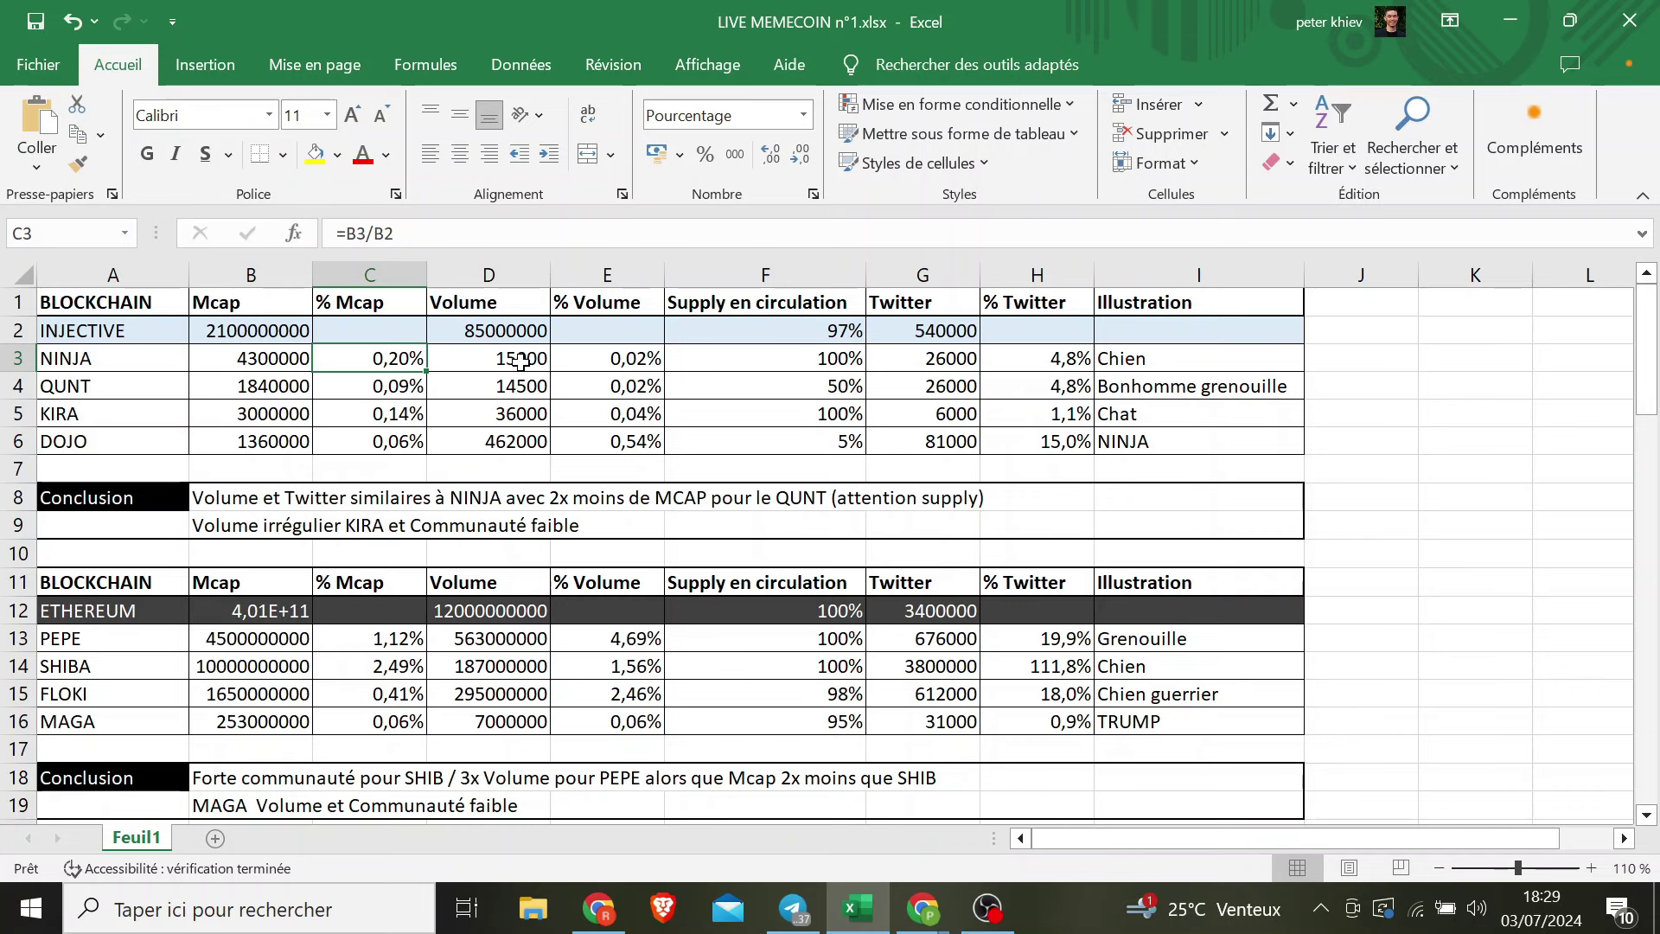
key(Left)
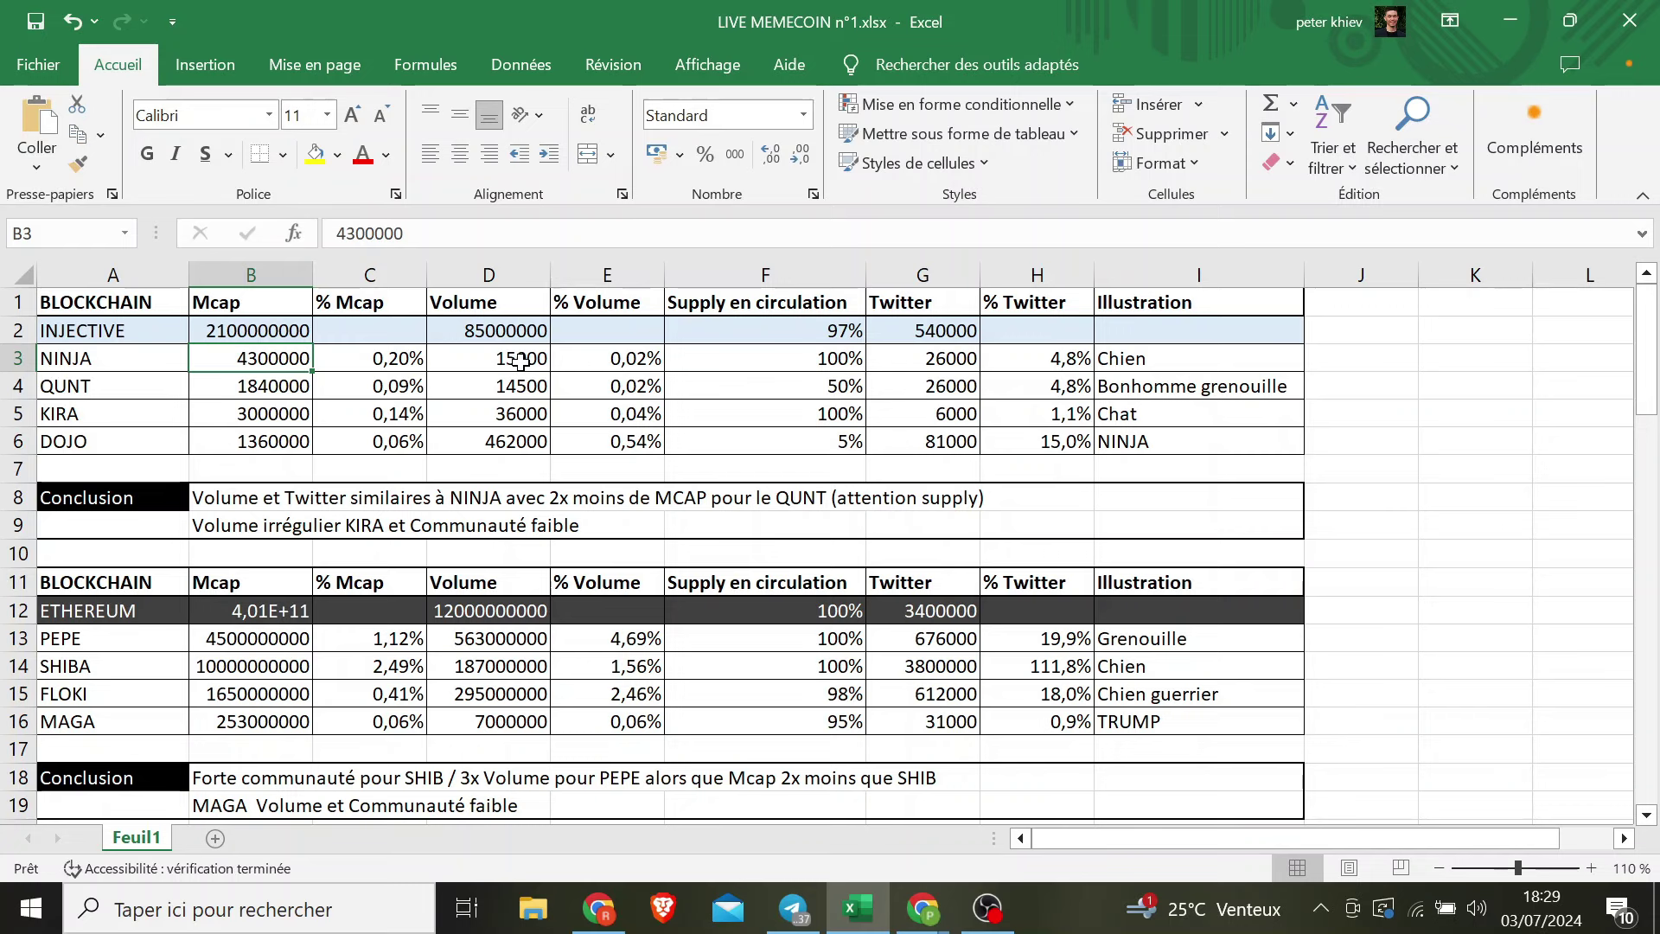
key(Up)
key(Down)
key(Down)
key(Down)
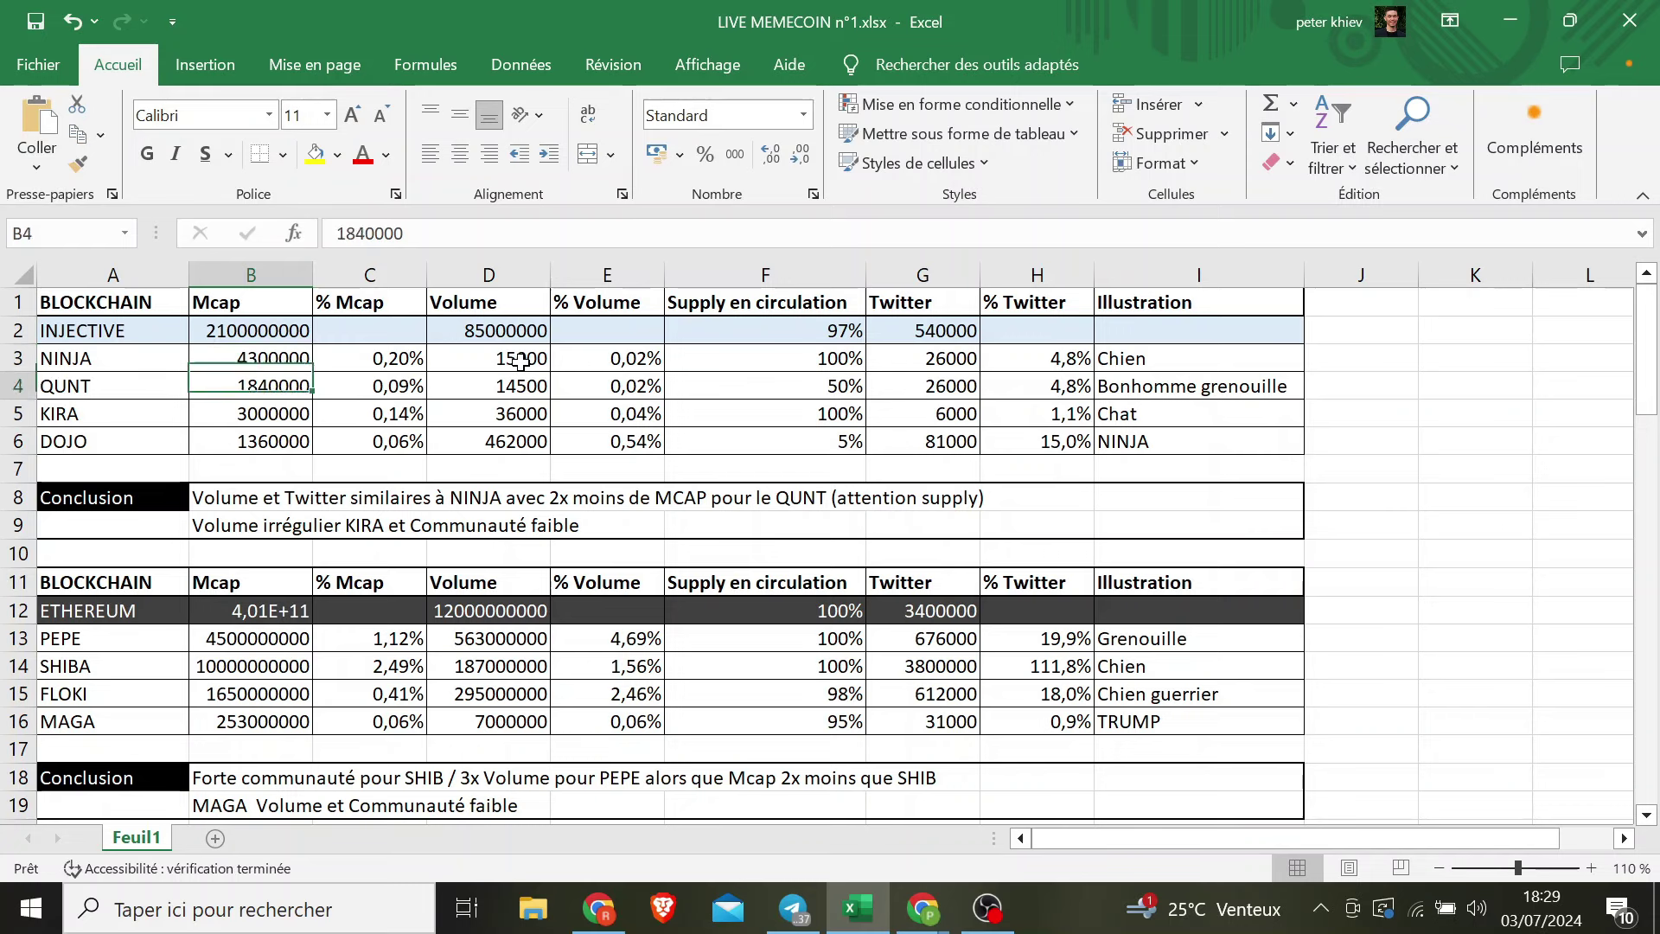
- Check NINJA's Mcap in the INJECTIVE table, and read the ANALYSE FINALE block at the end of the sheet
key(Up)
key(Up)
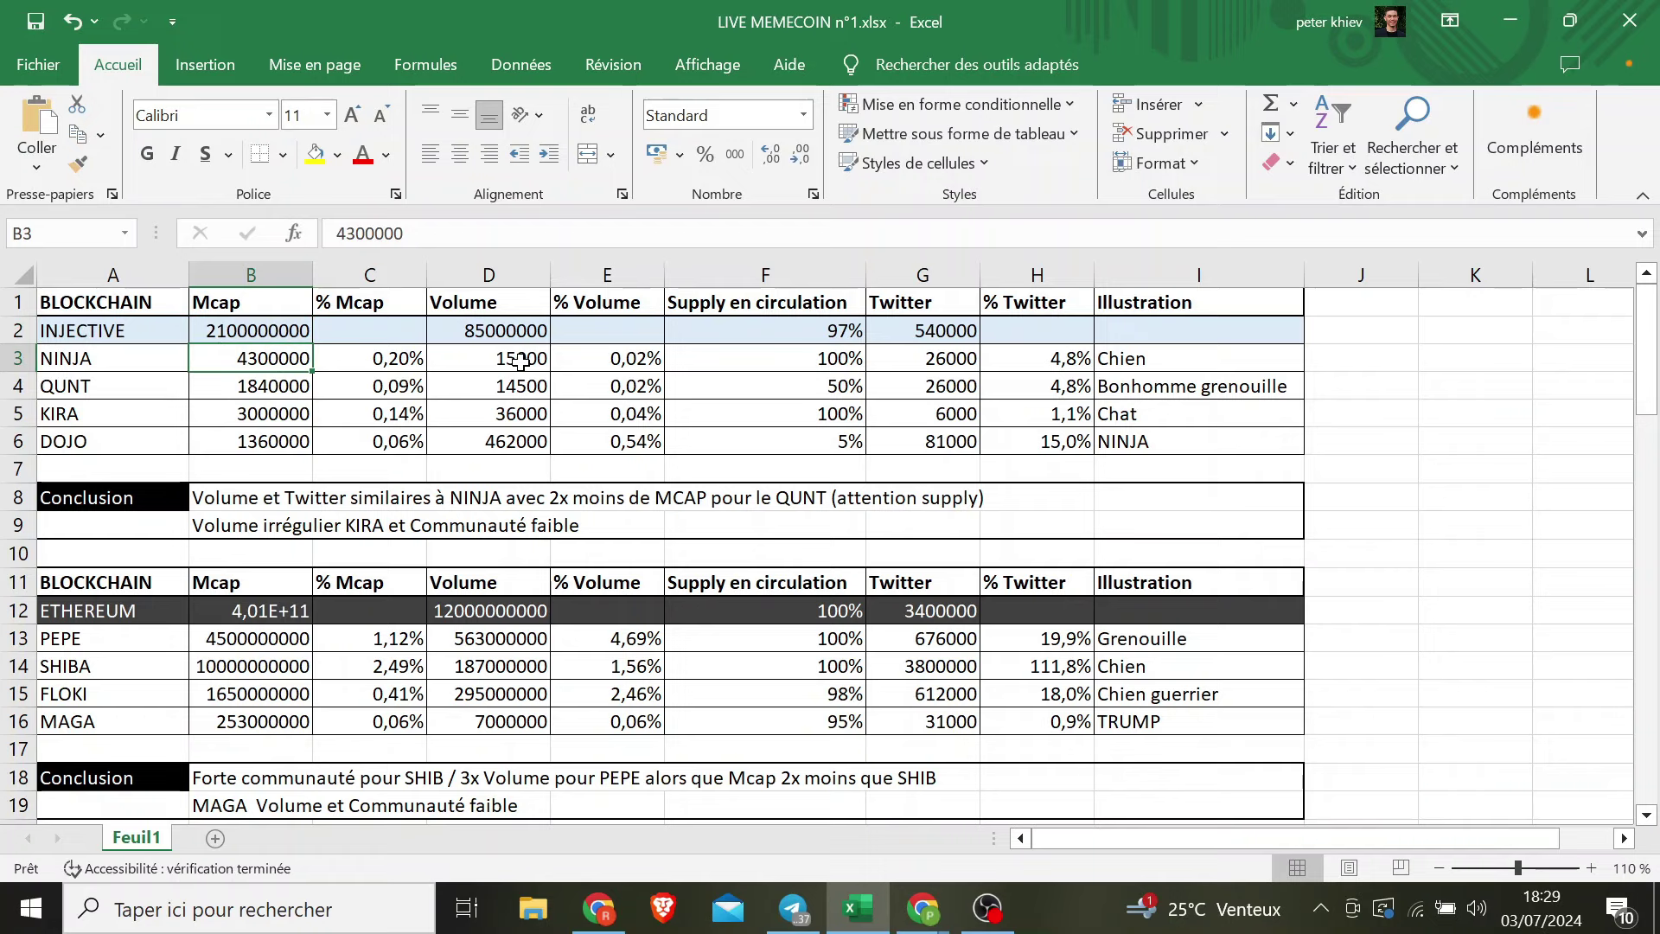
drag(1653, 342, 1647, 730)
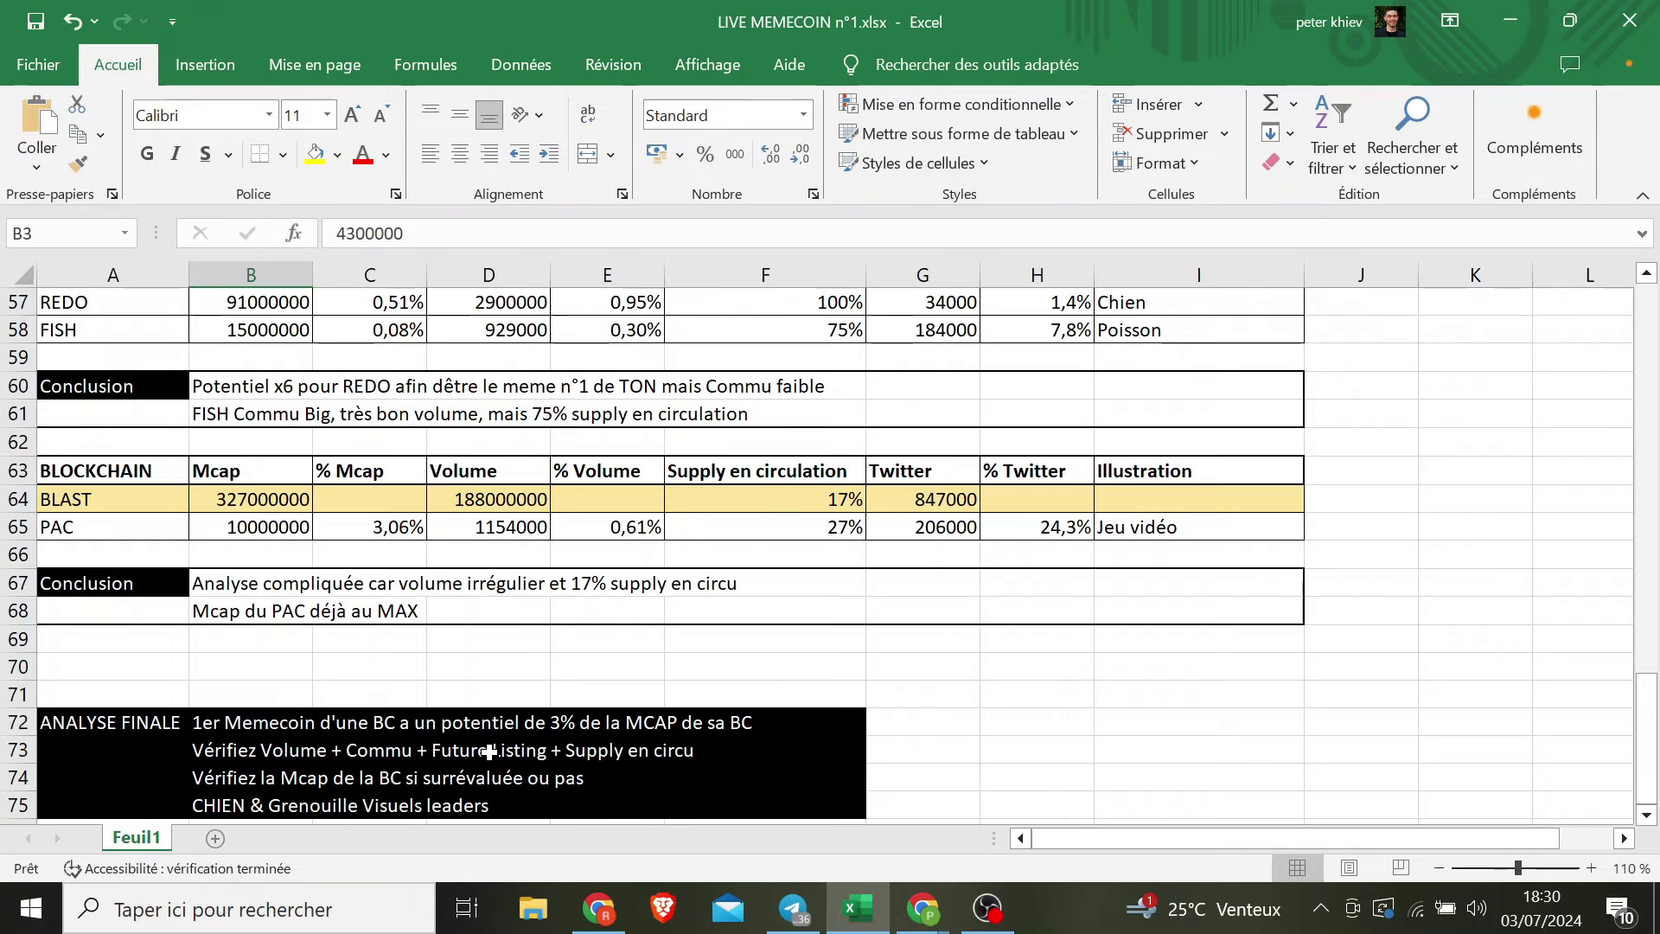
- Return to the INJECTIVE table and follow the % Mcap column from NINJA down to the conclusion line
key(Right)
key(Down)
key(Down)
key(Down)
key(Down)
key(Down)
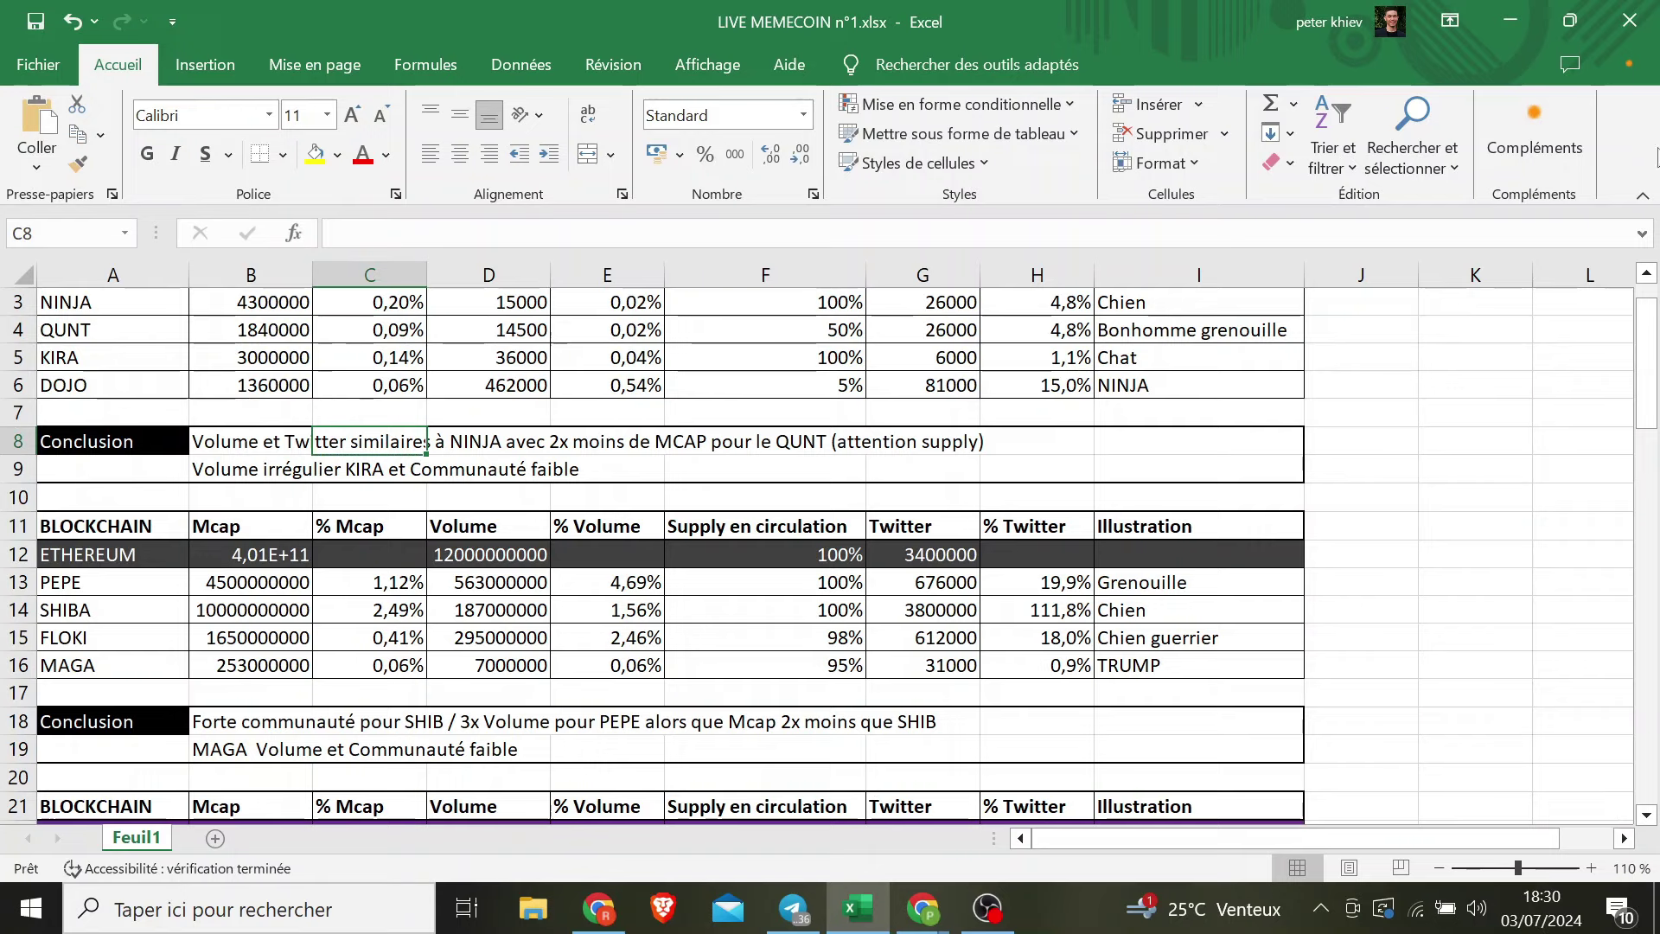
- Compare the ANALYSE FINALE criteria and the BLAST figures with the INJECTIVE and ETHEREUM tables
drag(1646, 342, 1647, 715)
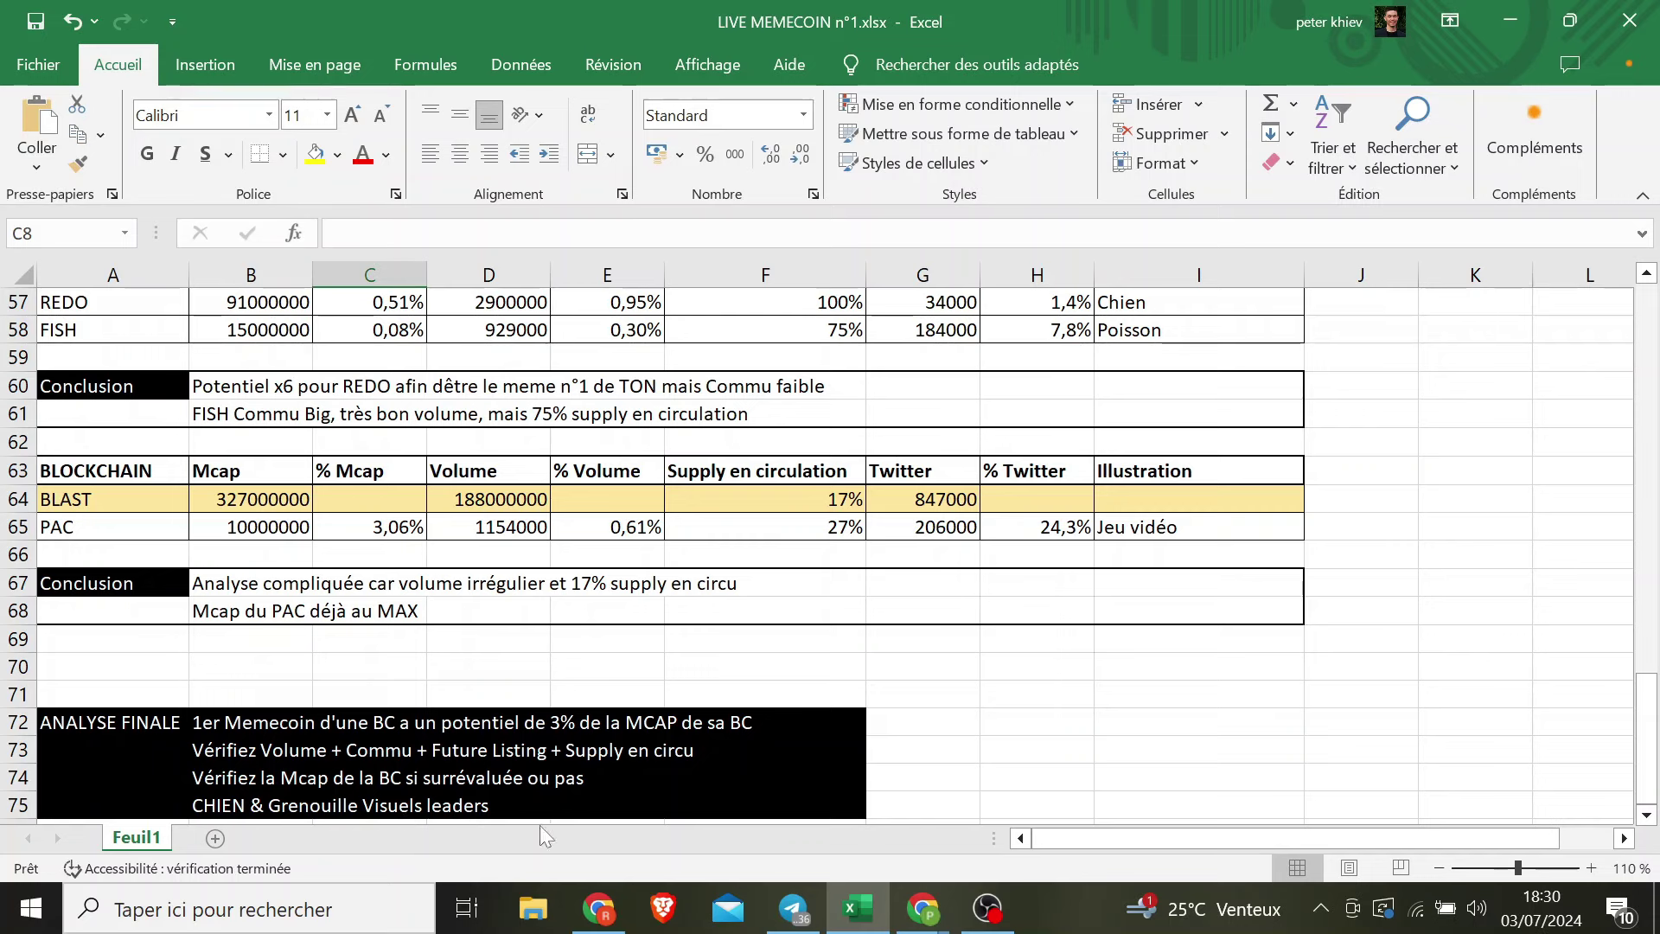
mouse_move(1653, 789)
mouse_down()
mouse_move(1651, 773)
mouse_move(1651, 801)
mouse_up()
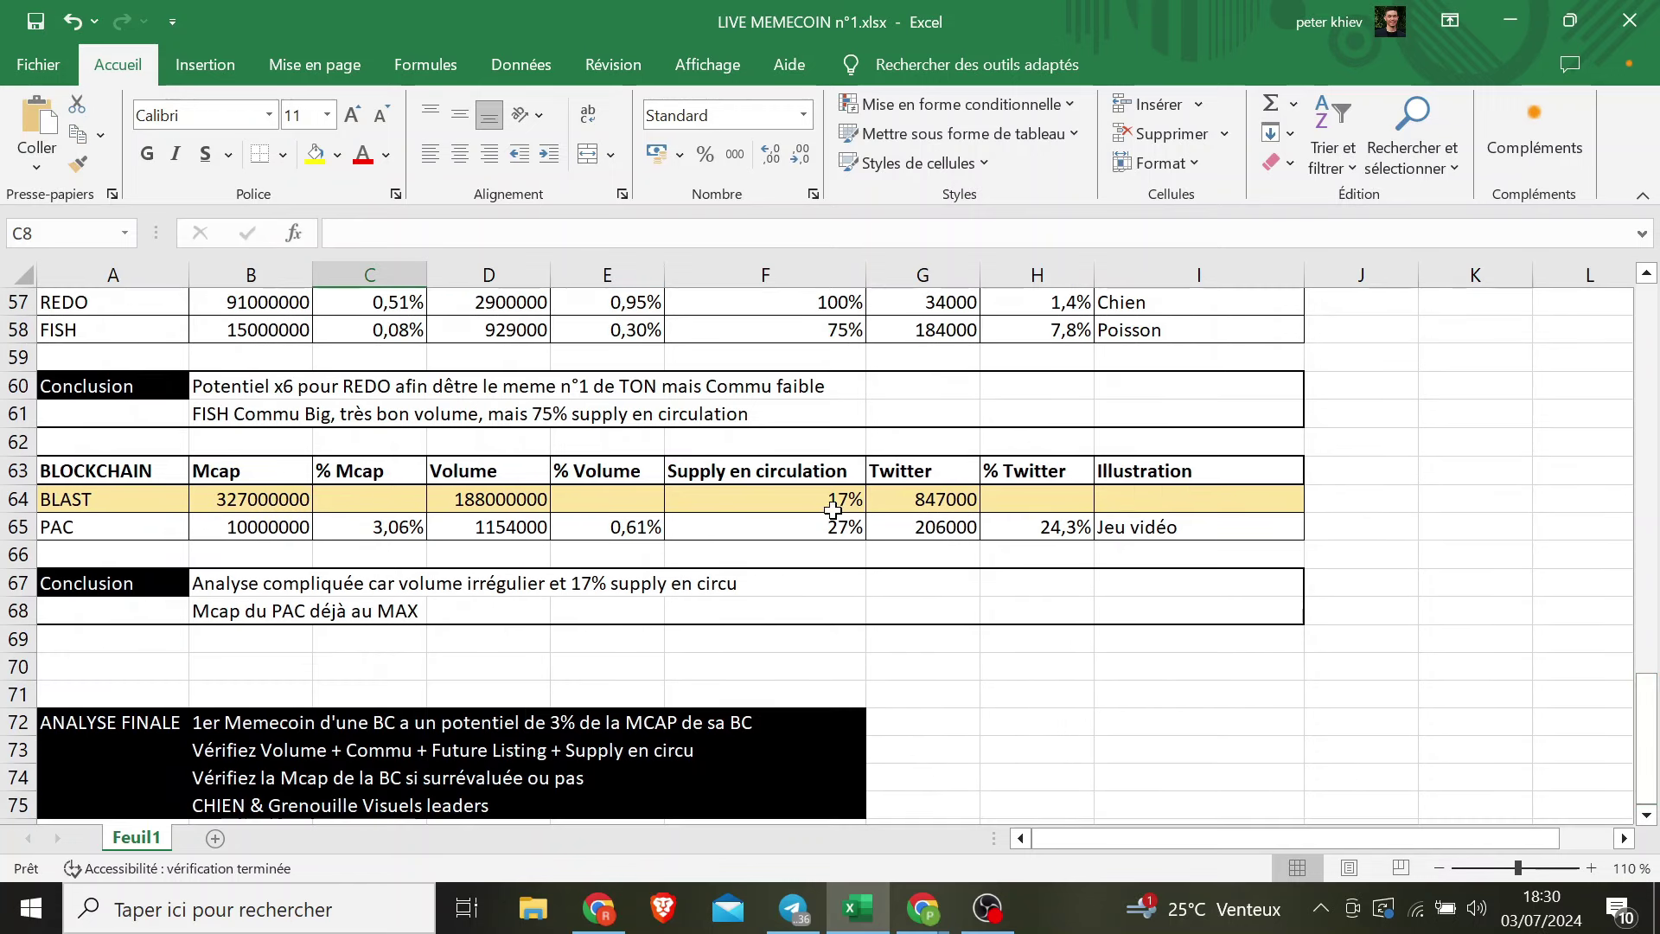
drag(1650, 726, 1653, 341)
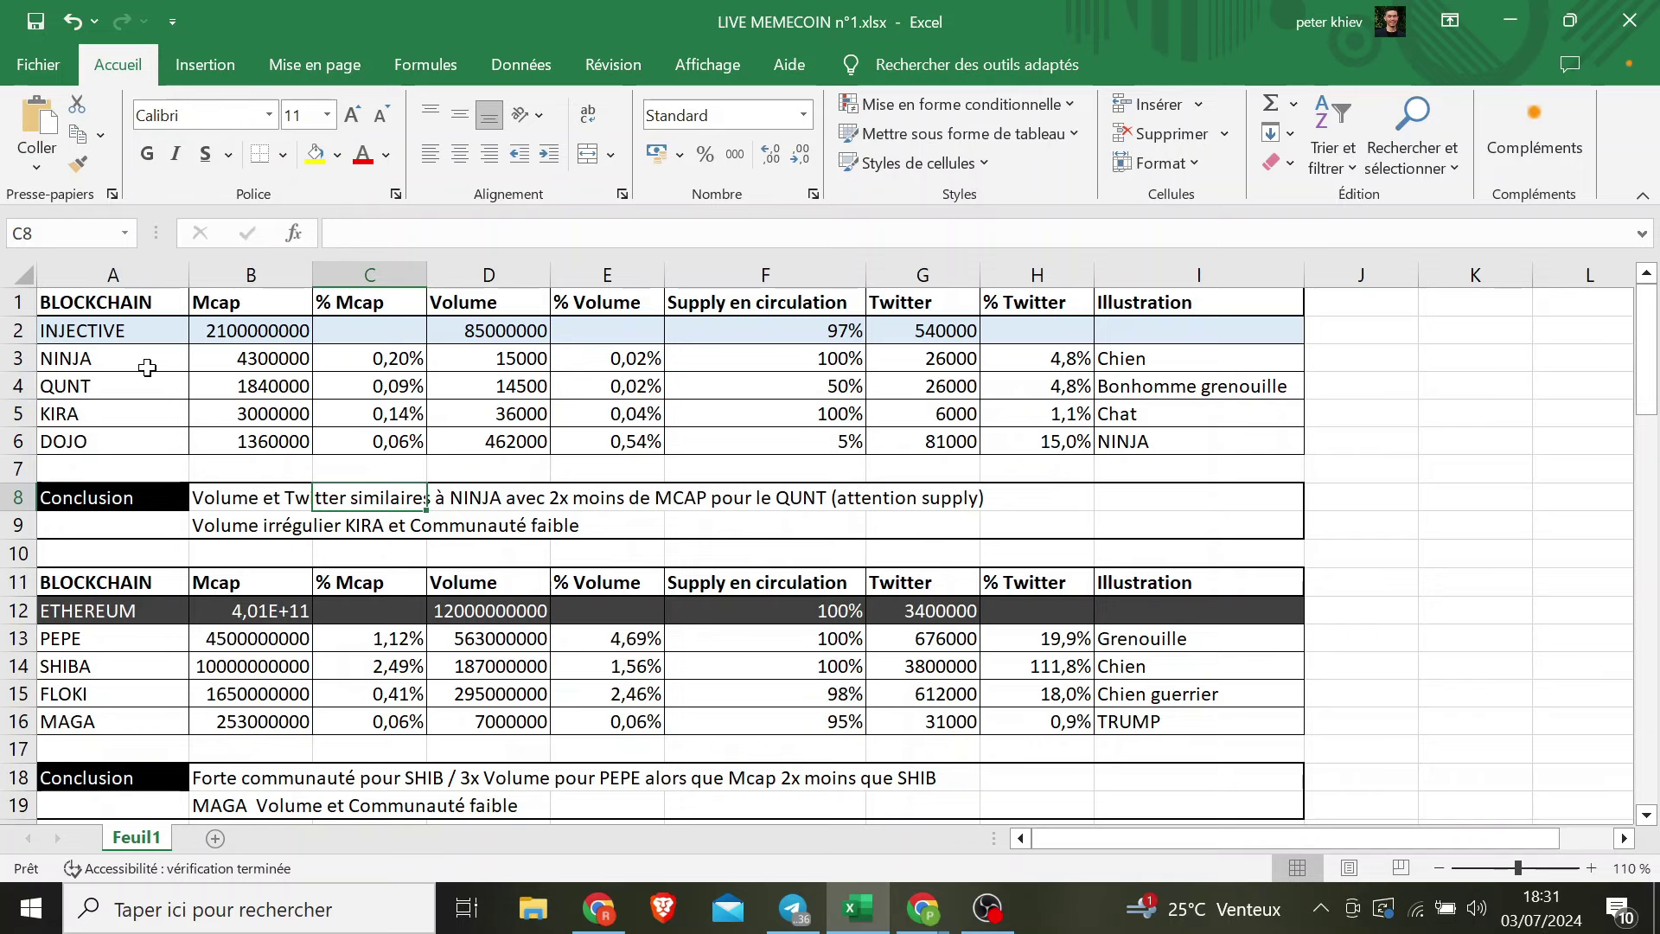
drag(1656, 393, 1657, 851)
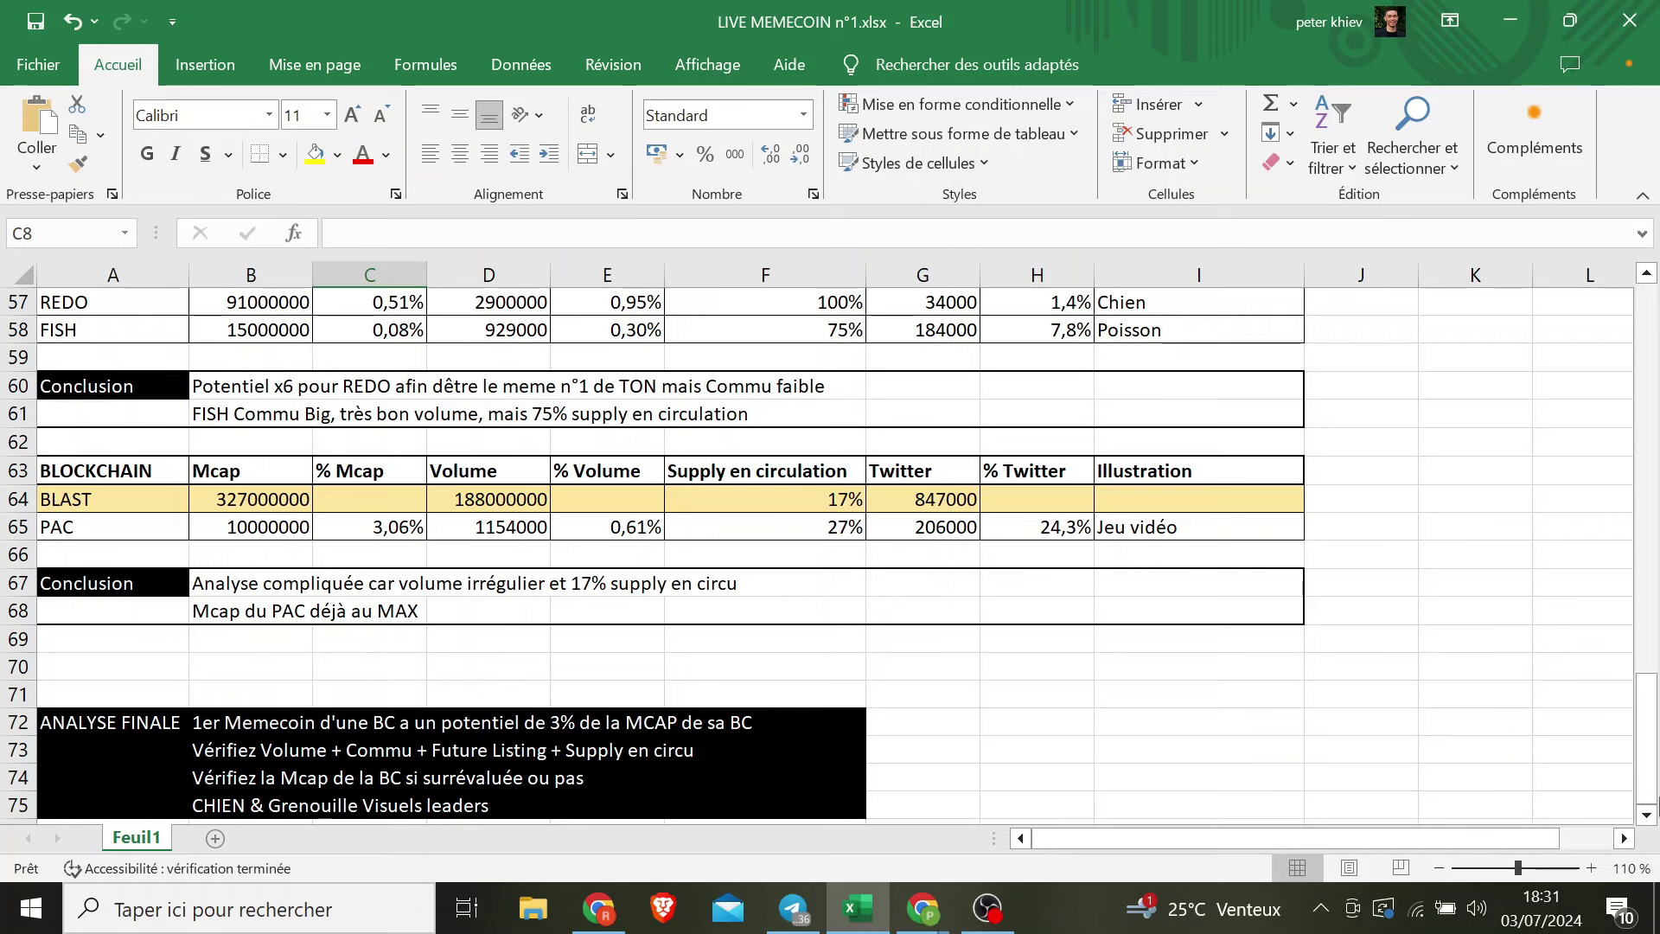
- Go back to the INJECTIVE table and select the QUNT name cell to examine its row
drag(1647, 747, 1552, 335)
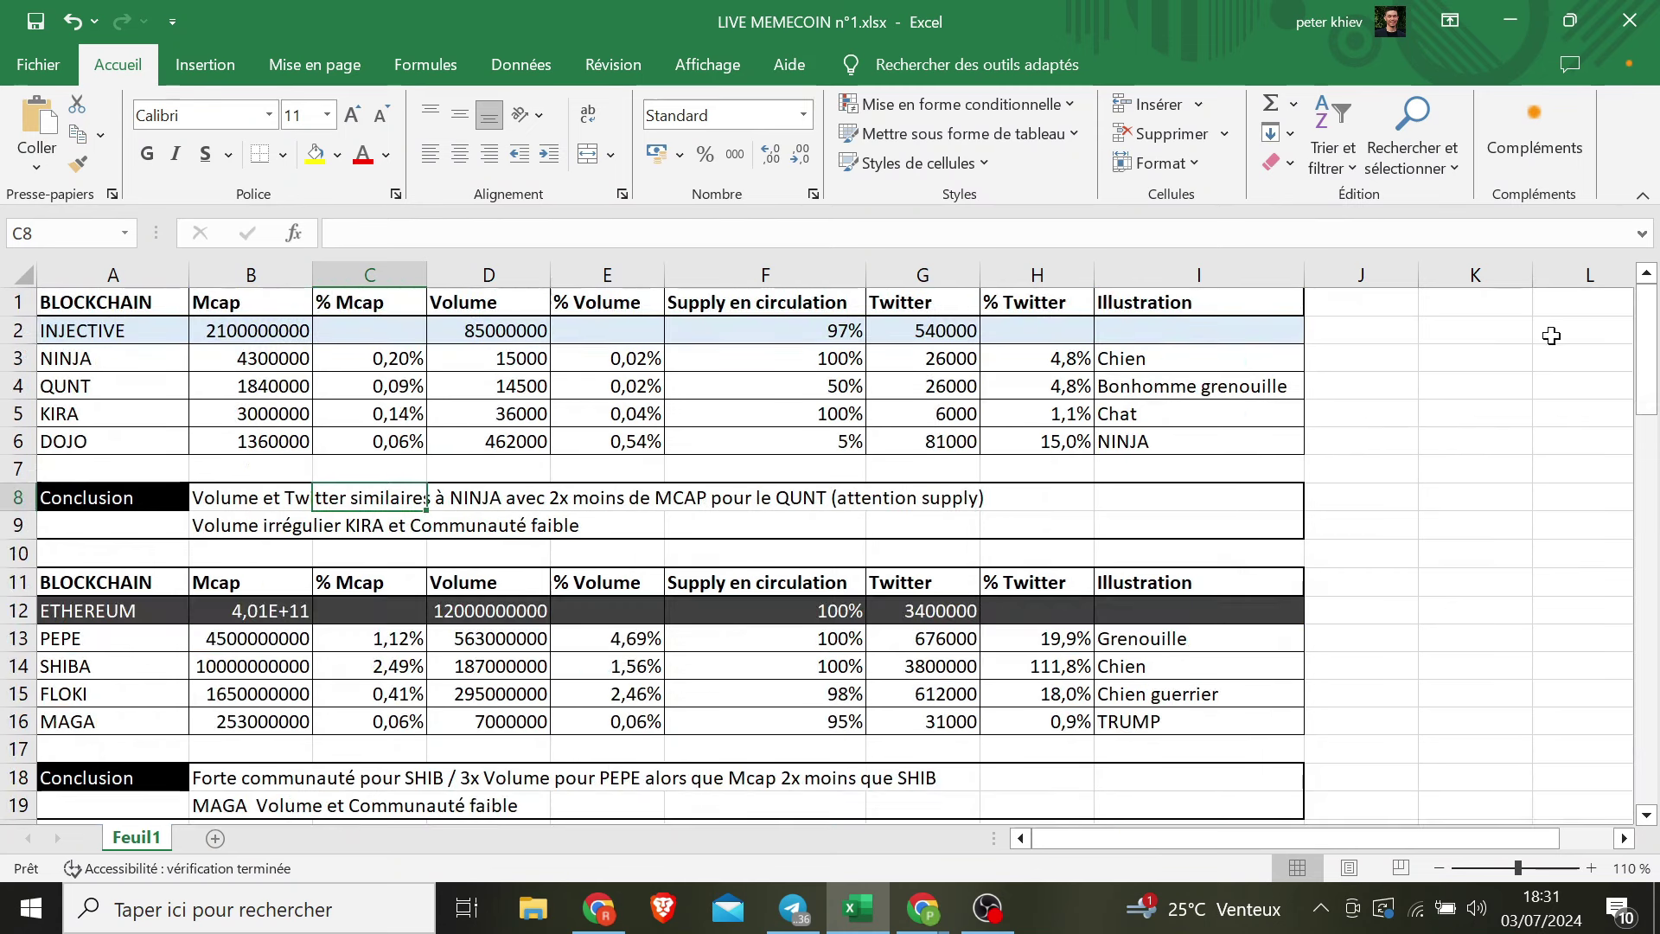
click(120, 382)
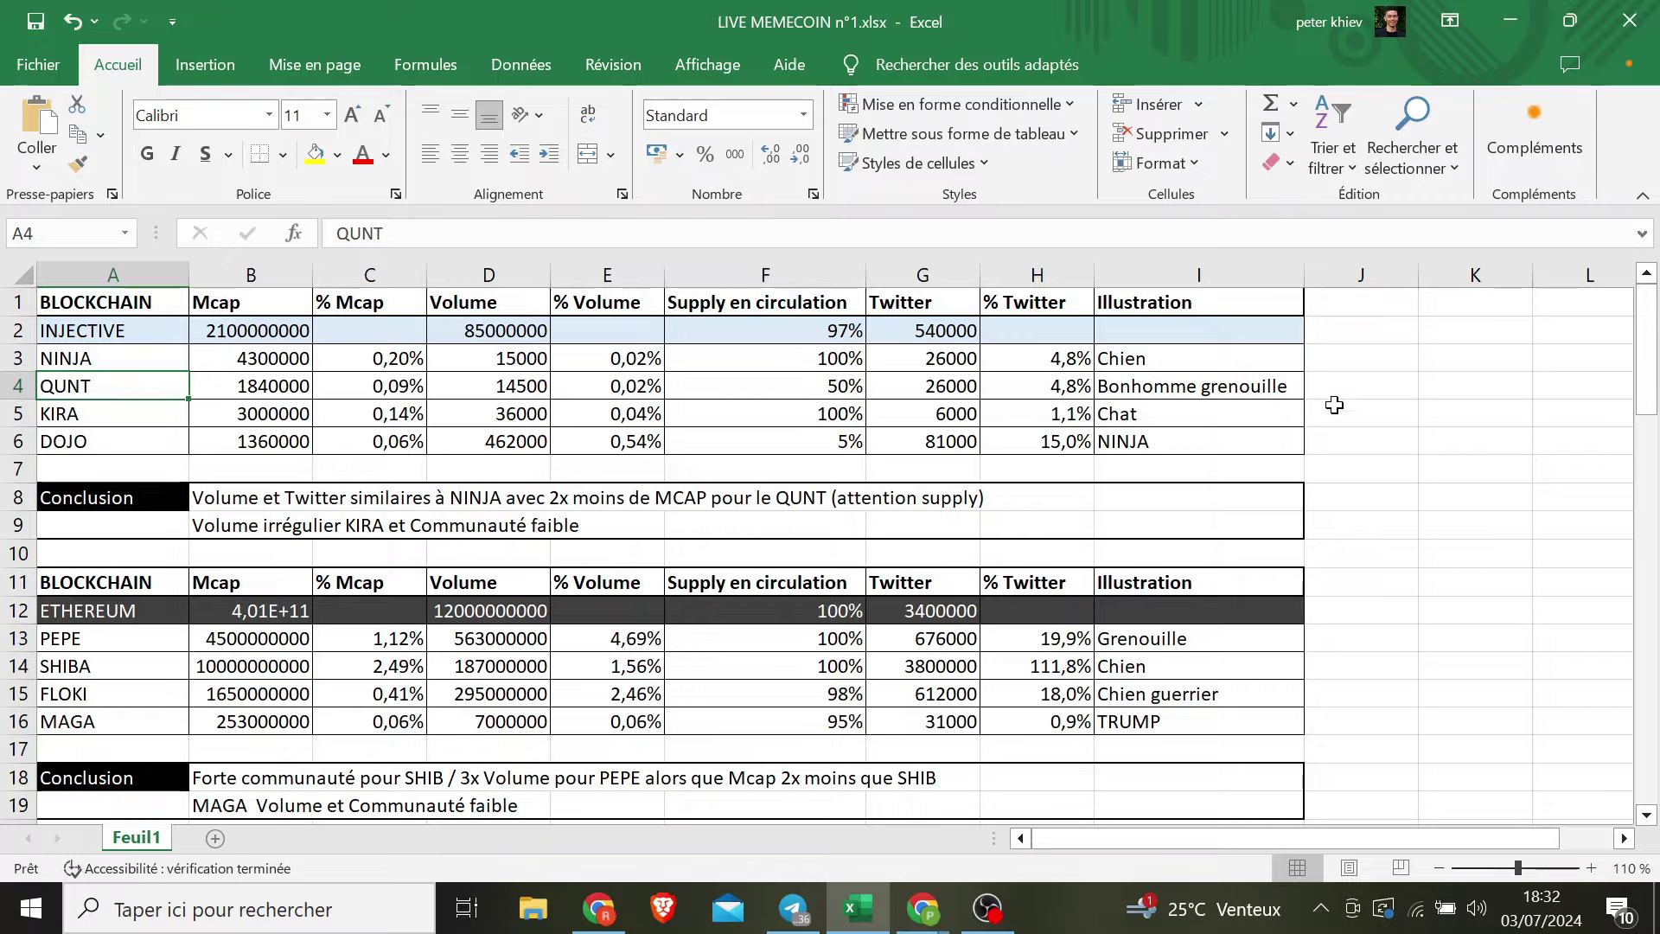
click(987, 908)
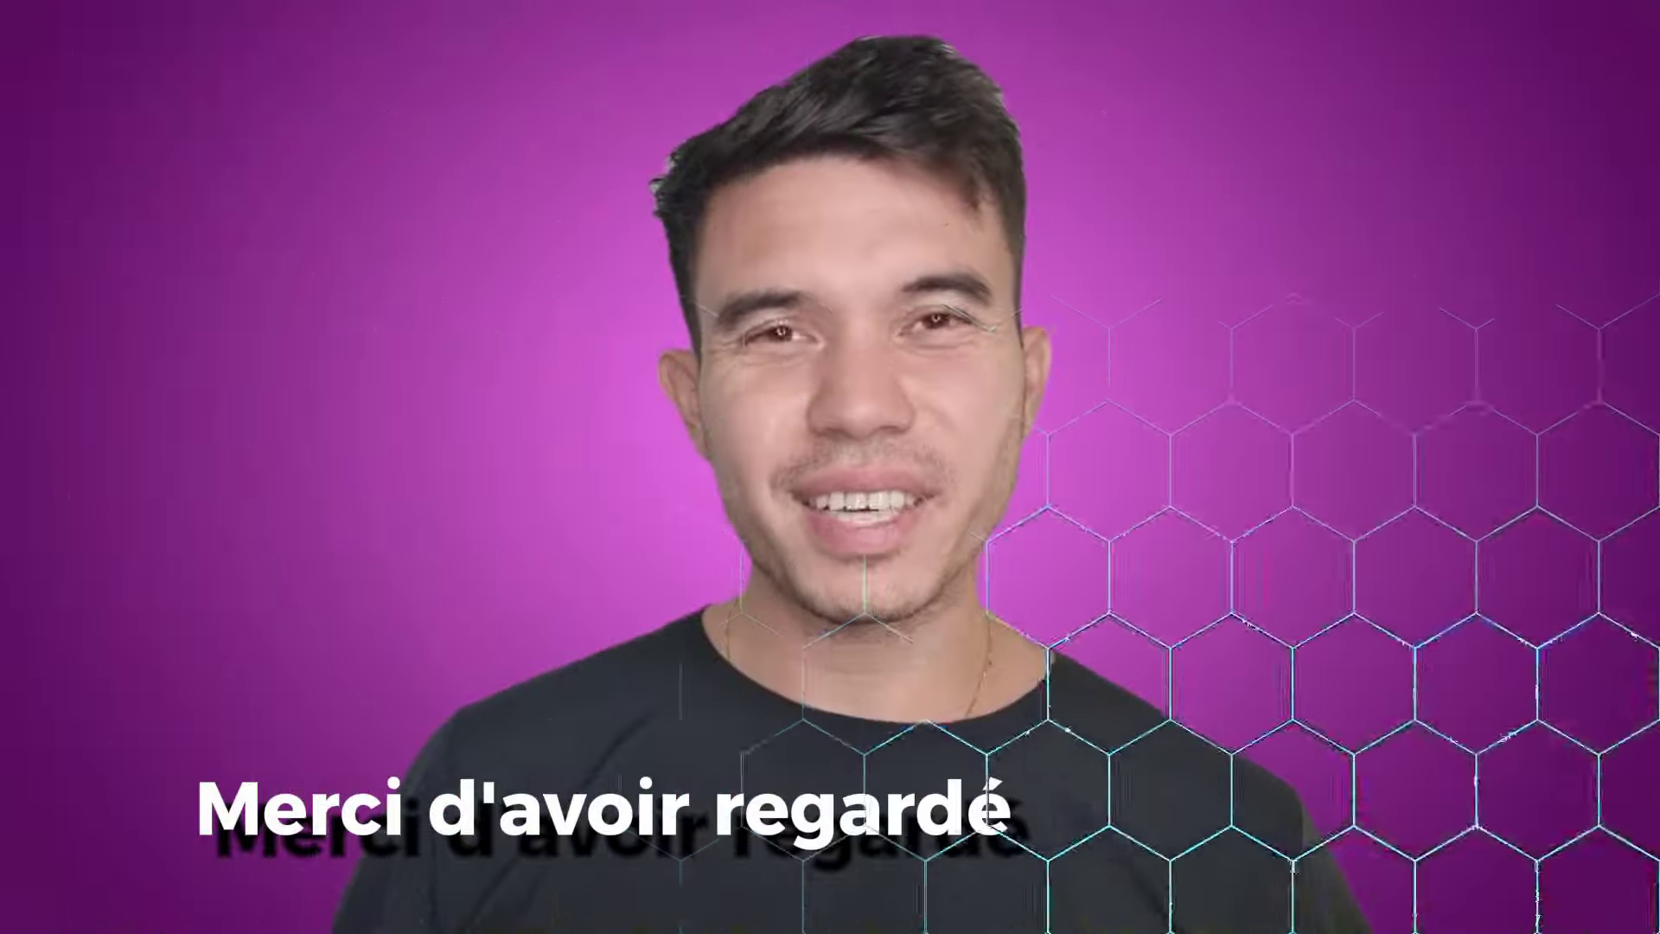